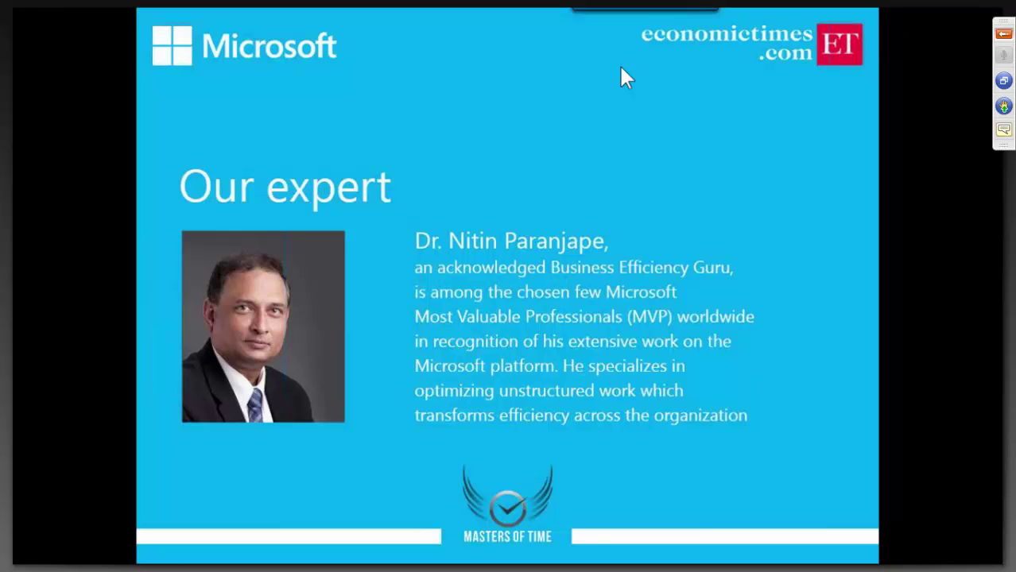
End the slide show, returning to the 'Our expert' slide in Normal view.
key("Escape")
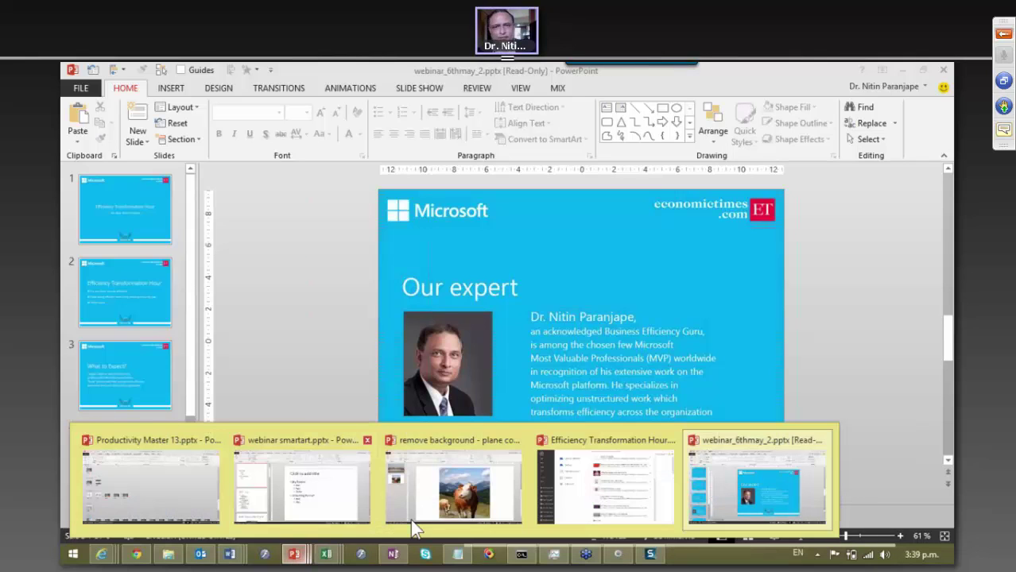
Bring Efficiency Transformation Hour.pptx forward and present it from slide 2.
left_click(556, 508)
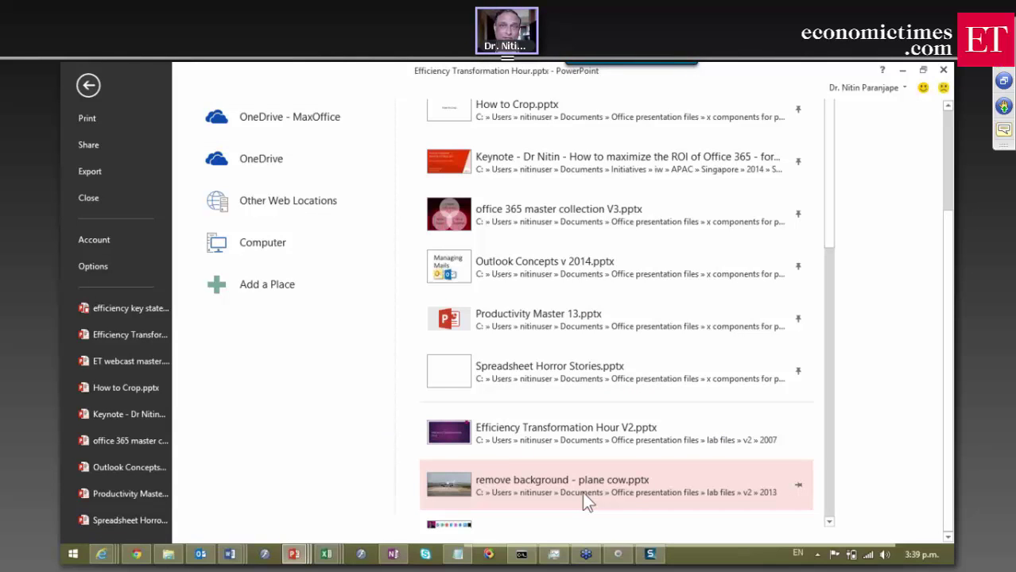
key("Escape")
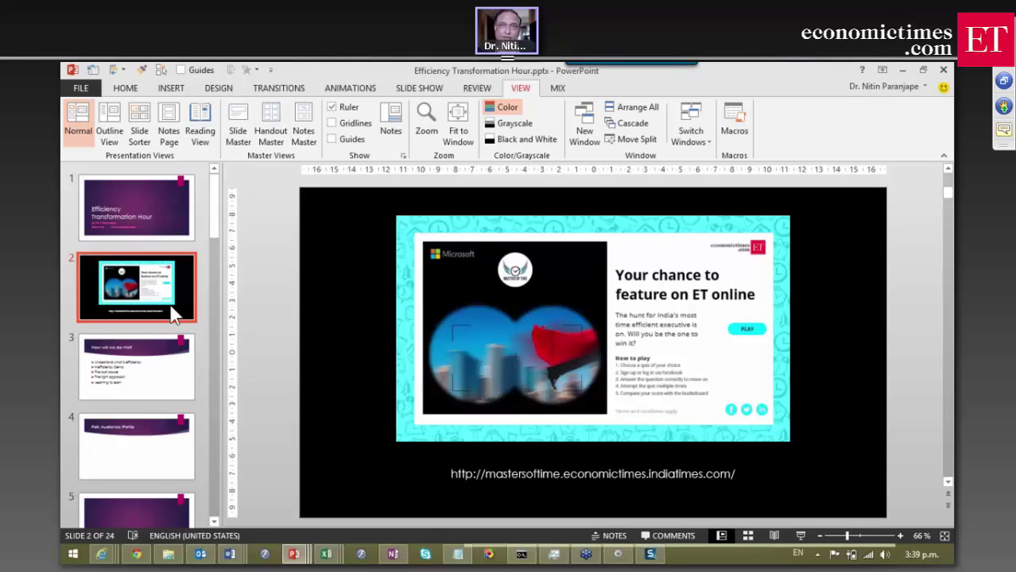
key("shift+F5")
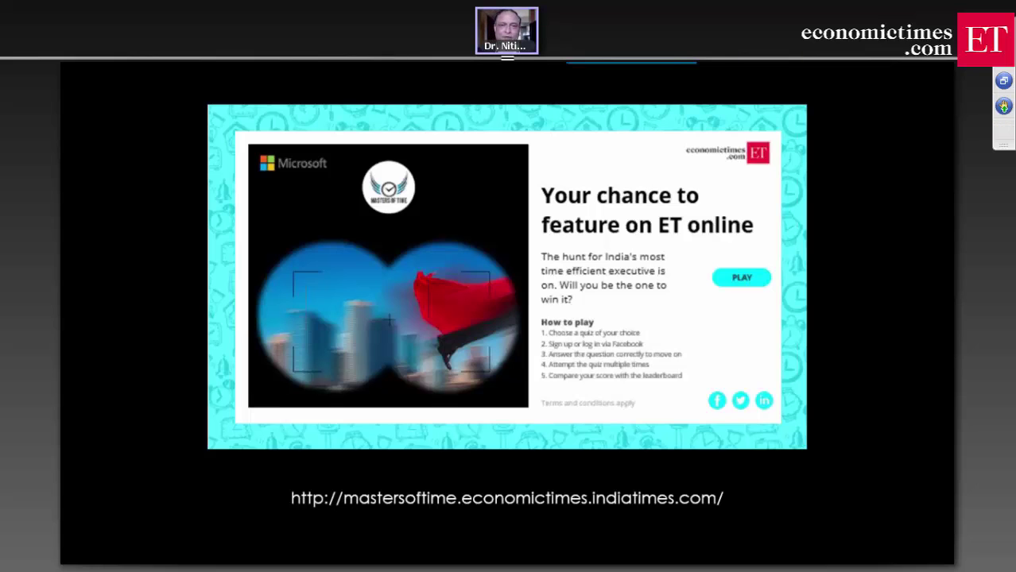
Advance the show to the 'How will we do this?' agenda slide.
left_click(762, 484)
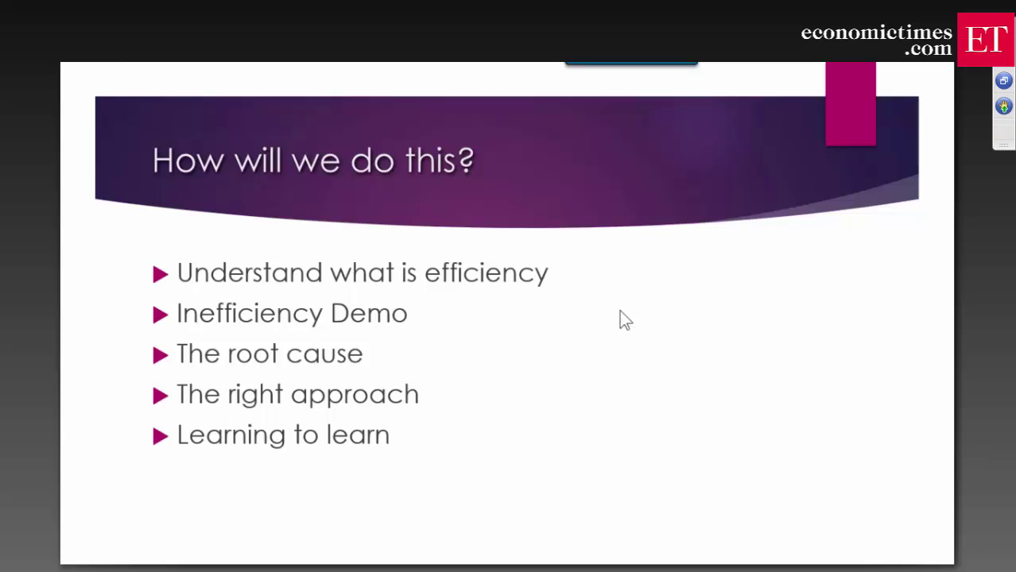
Advance past the audience poll to the 'Type questions in the chat box.' slide.
left_click(617, 376)
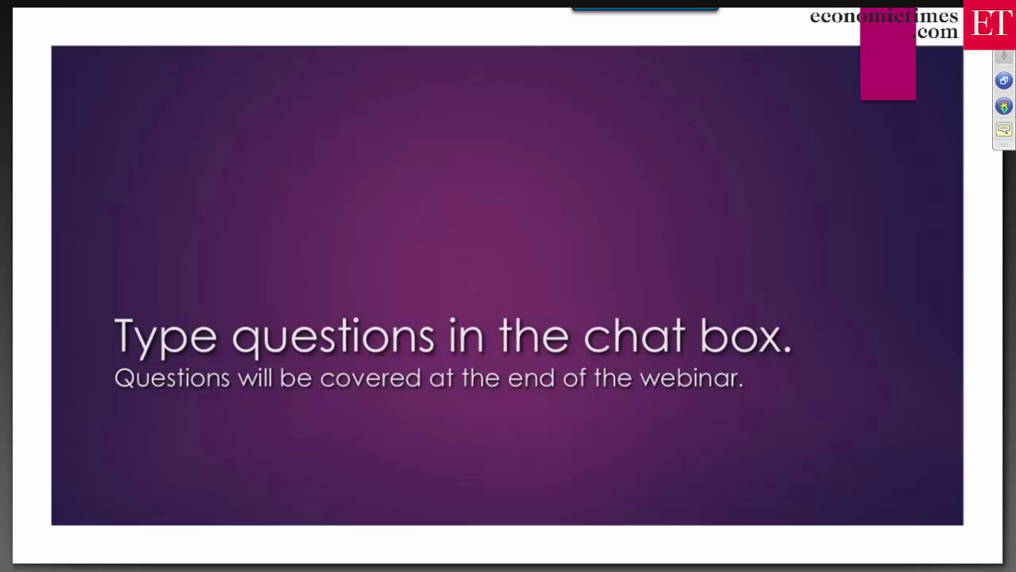
Advance past The problem slide to 'Inefficiency Demo: Copy Formulas'.
left_click(299, 292)
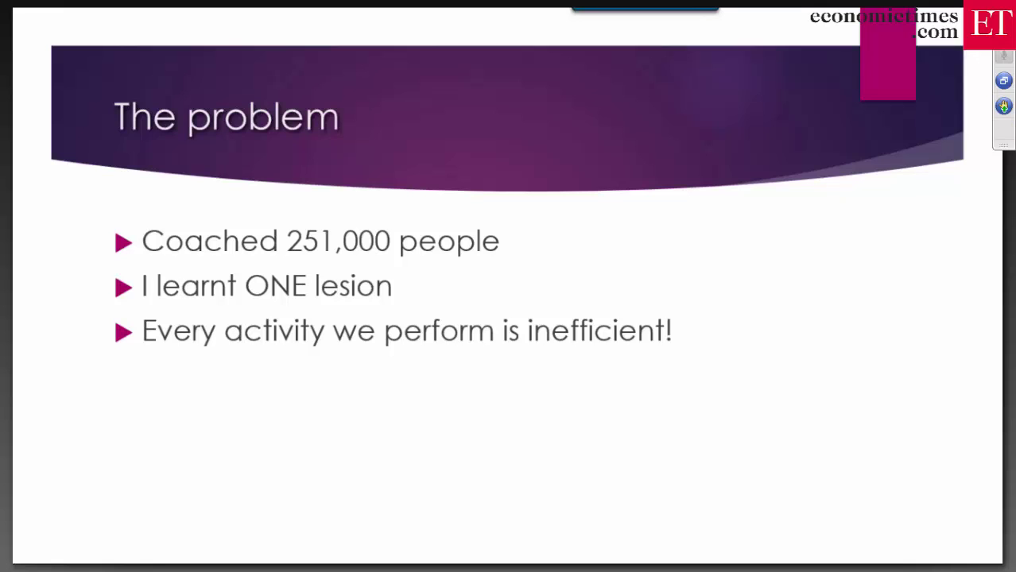
key("Right")
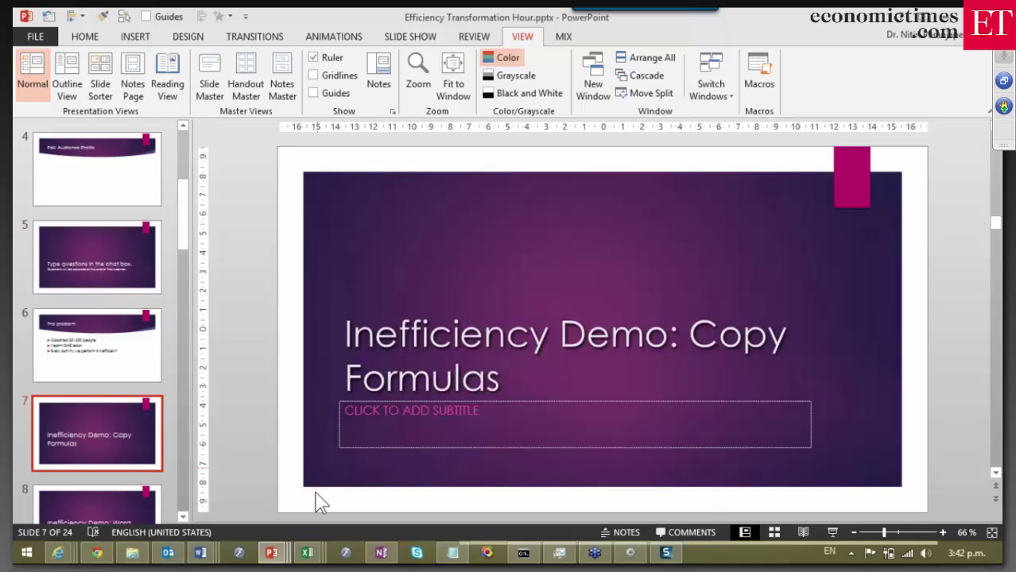
Switch to the Table Demo V8.xlsx workbook in Excel on its Gaps sheet.
left_click(183, 508)
mouse_move(306, 552)
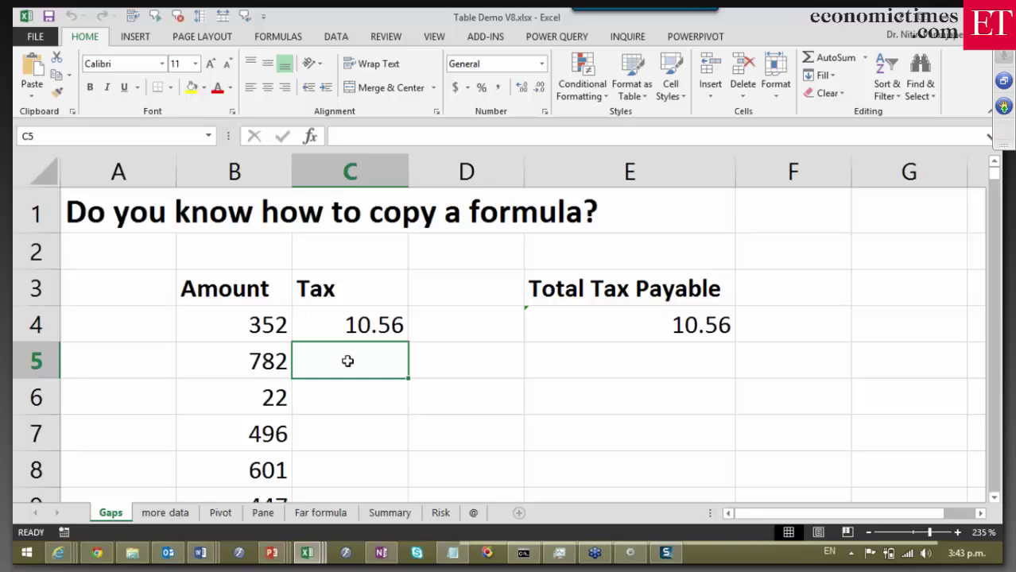
left_click(353, 332)
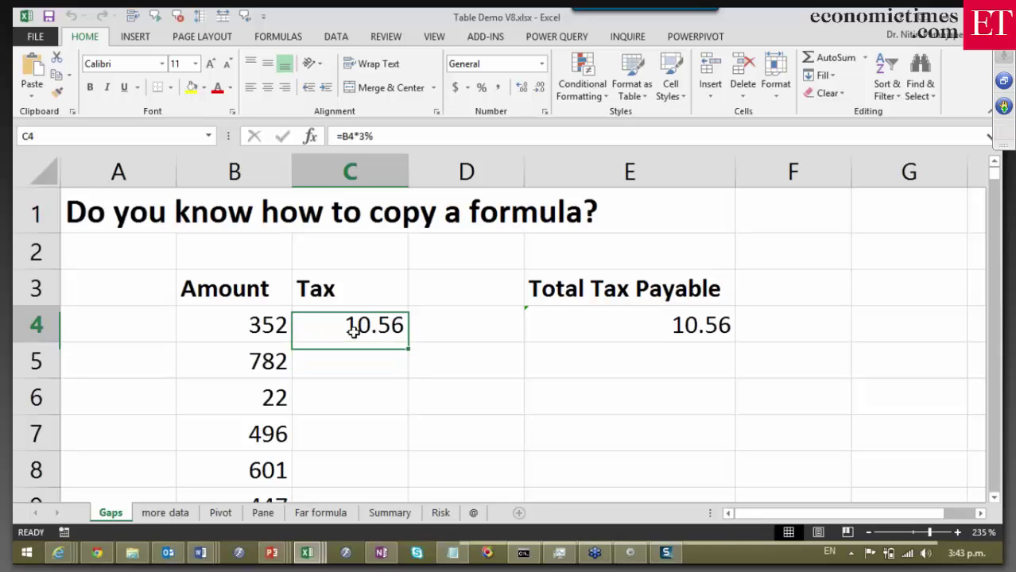
double_click(354, 333)
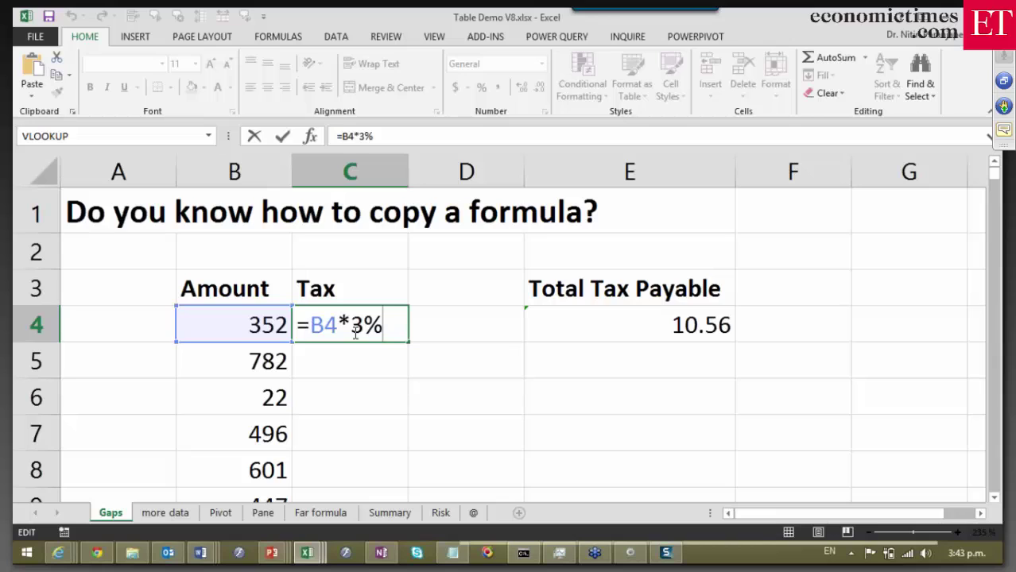
key("ctrl+Return")
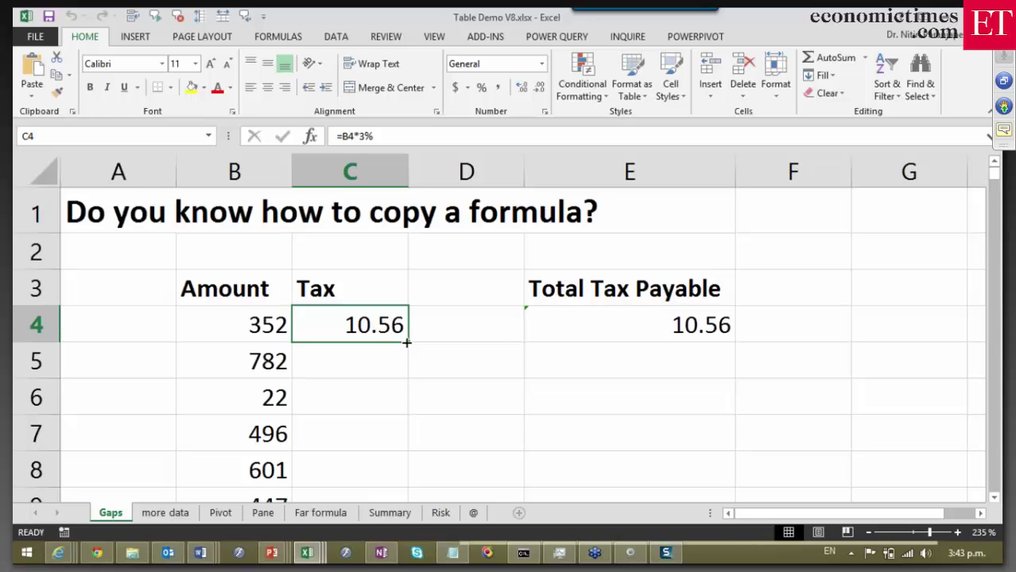
Fill the C4 tax formula down through row 14 and jump to the last cell, C14.
double_click(406, 343)
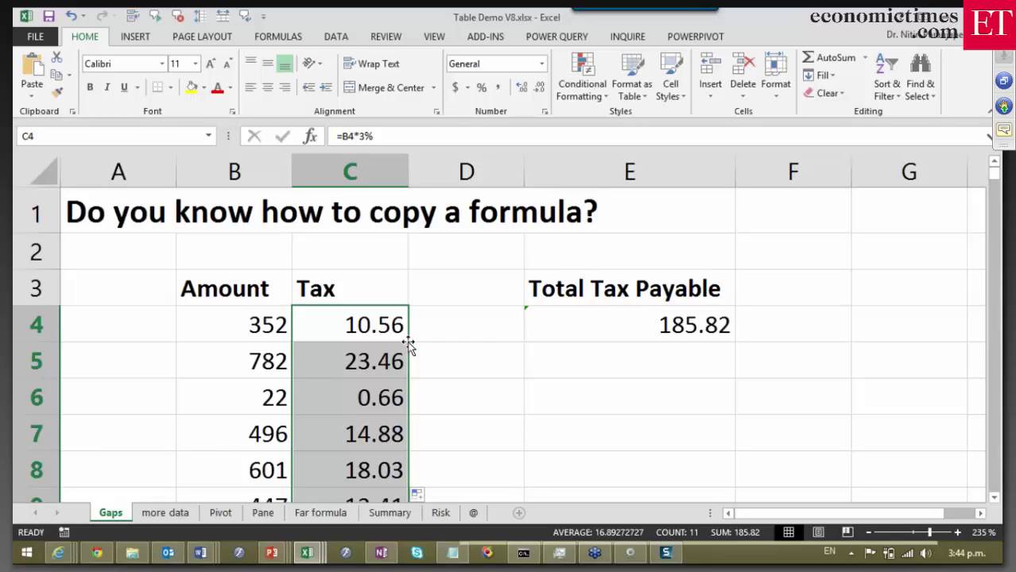
key("Down")
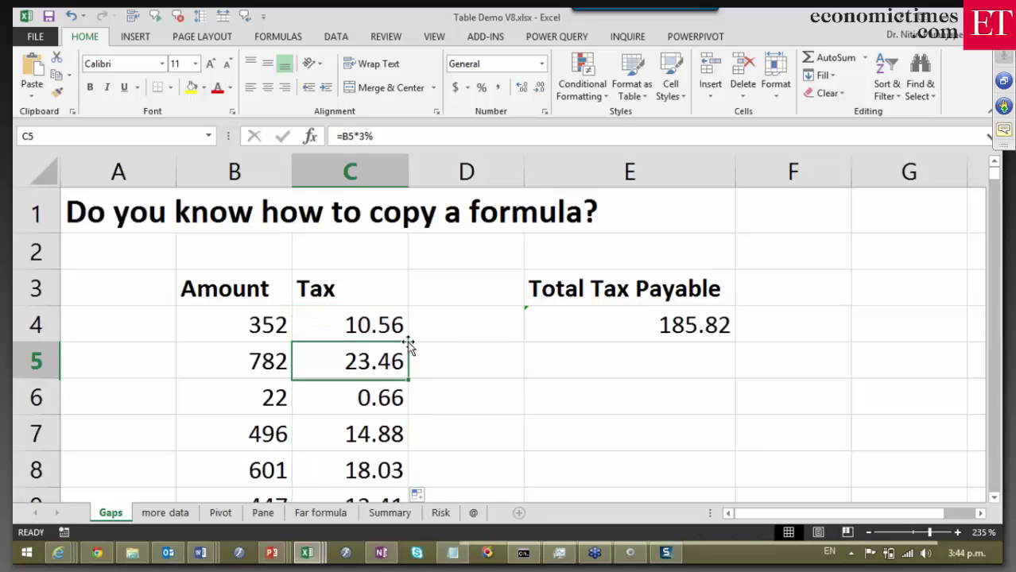
key("End")
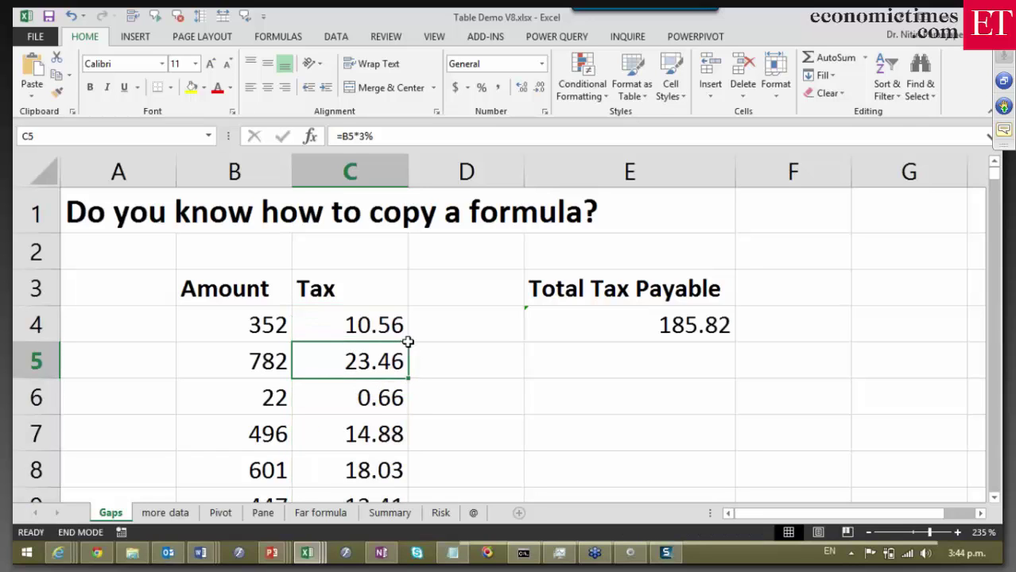
key("Down")
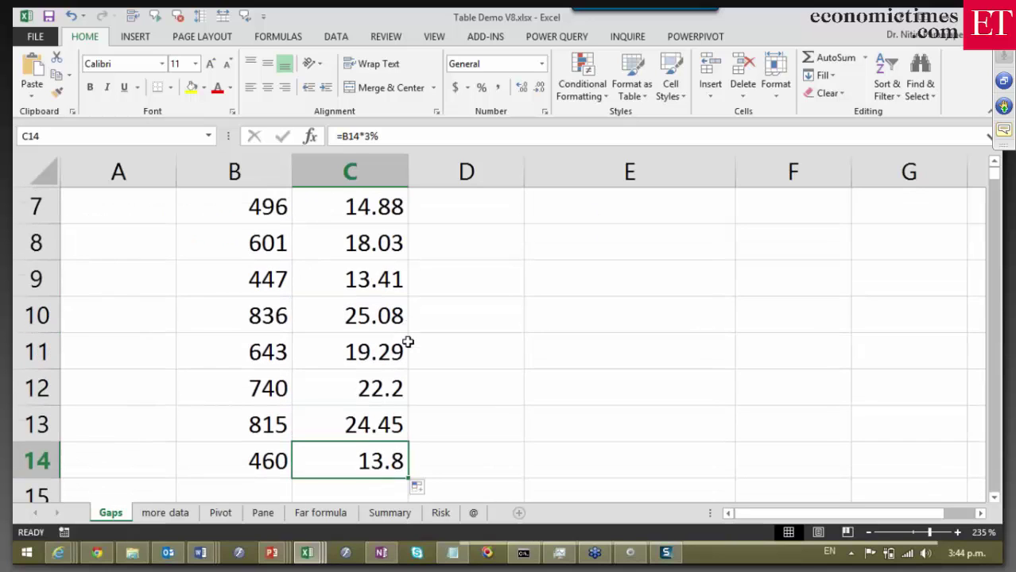
key("Down")
key("Down")
key("Down")
key("Down")
key("Down")
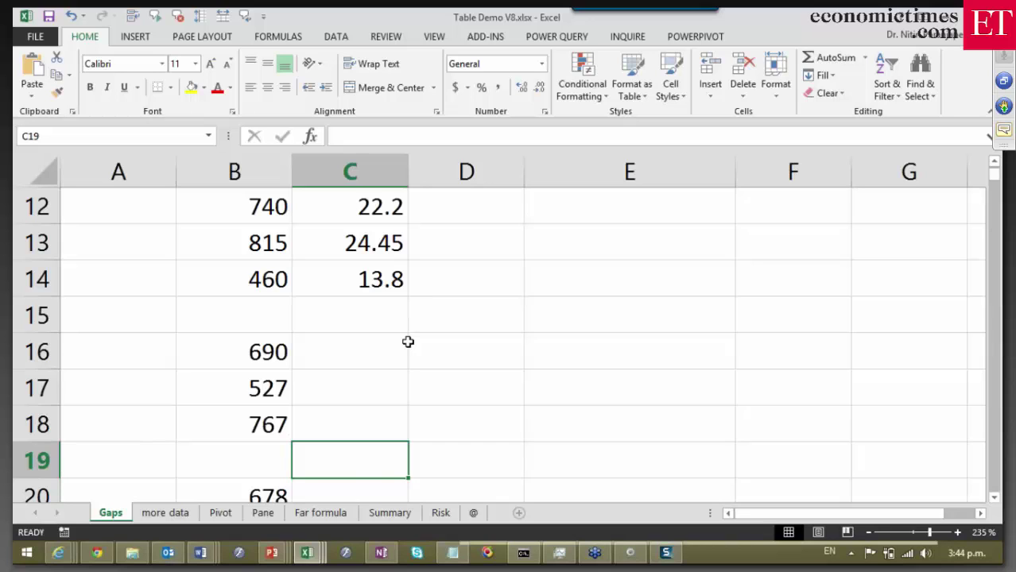
key("ctrl+Home")
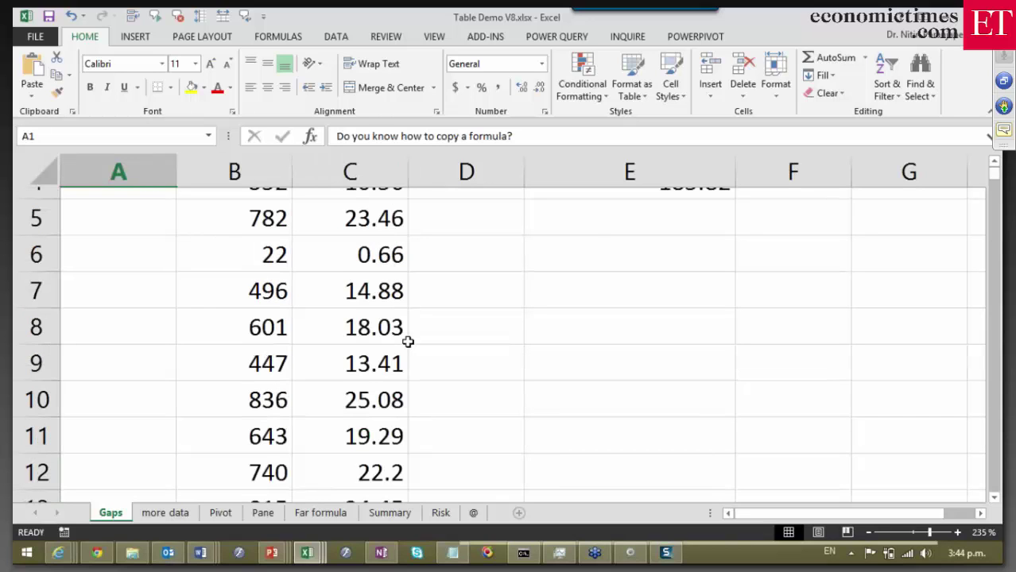
scroll(407, 341, "up", 1)
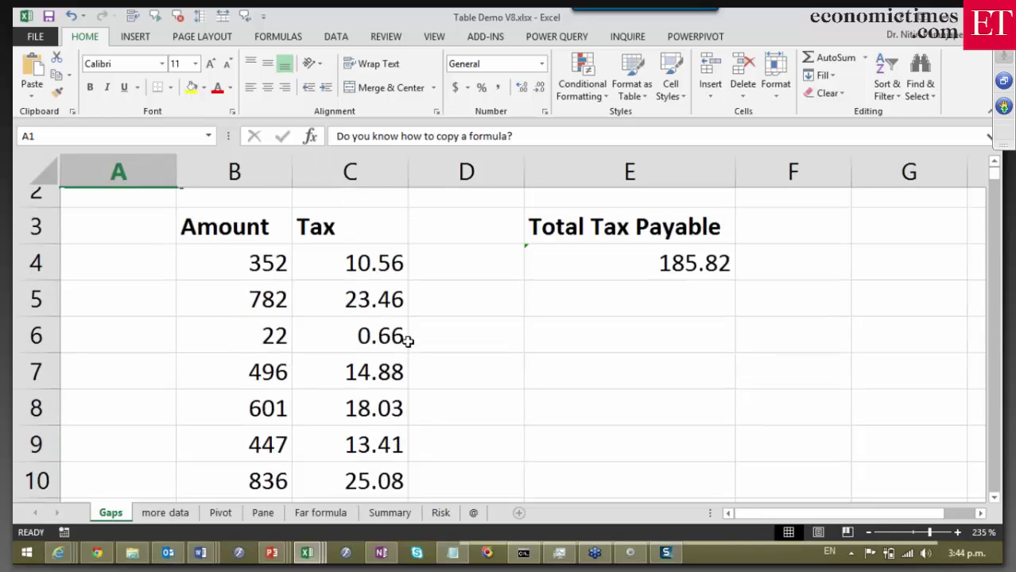
scroll(408, 341, "up", 1)
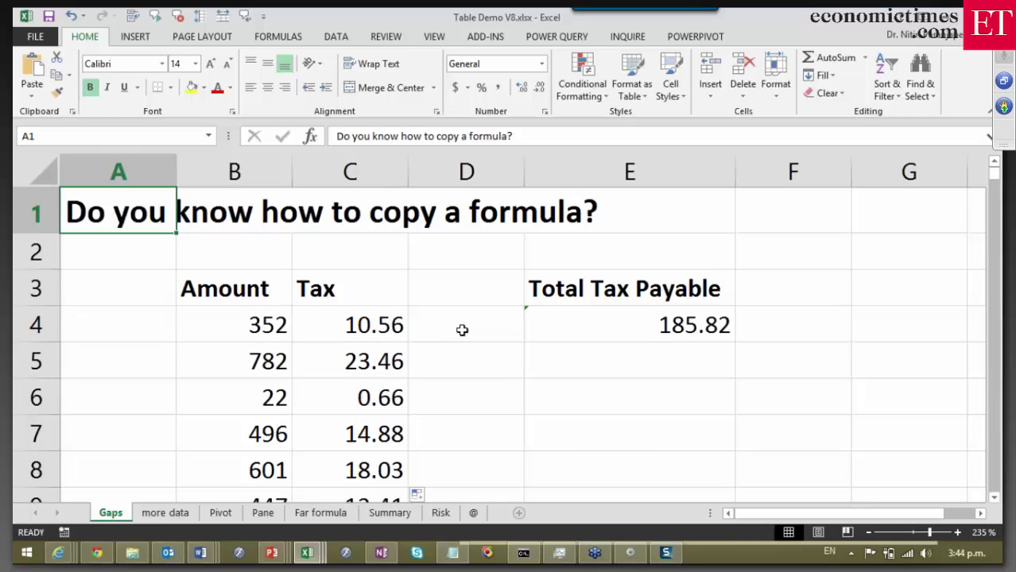
left_click(604, 330)
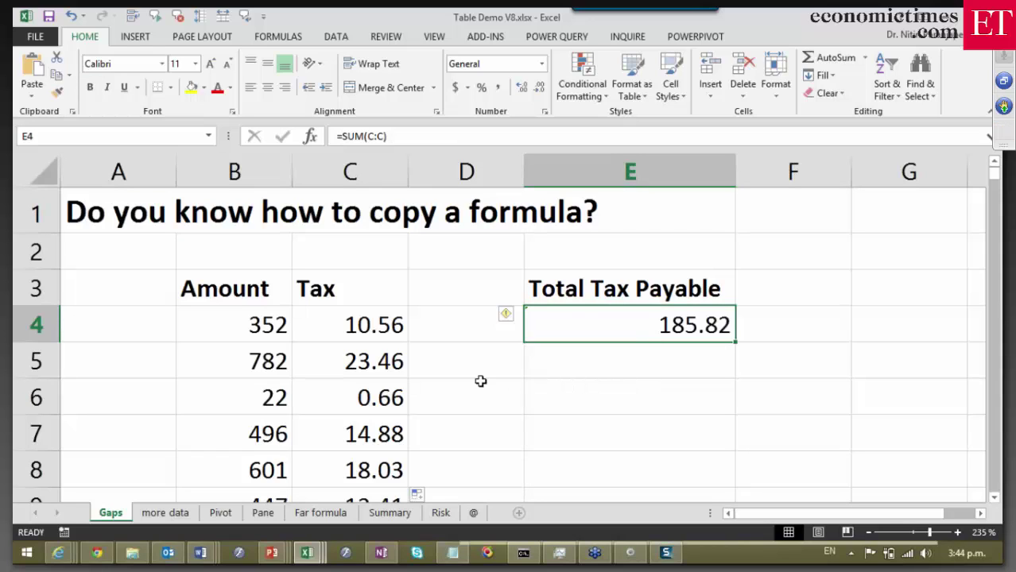
Clear the whole Tax column C, then select the Amount data from B3 to the last row.
left_click(377, 175)
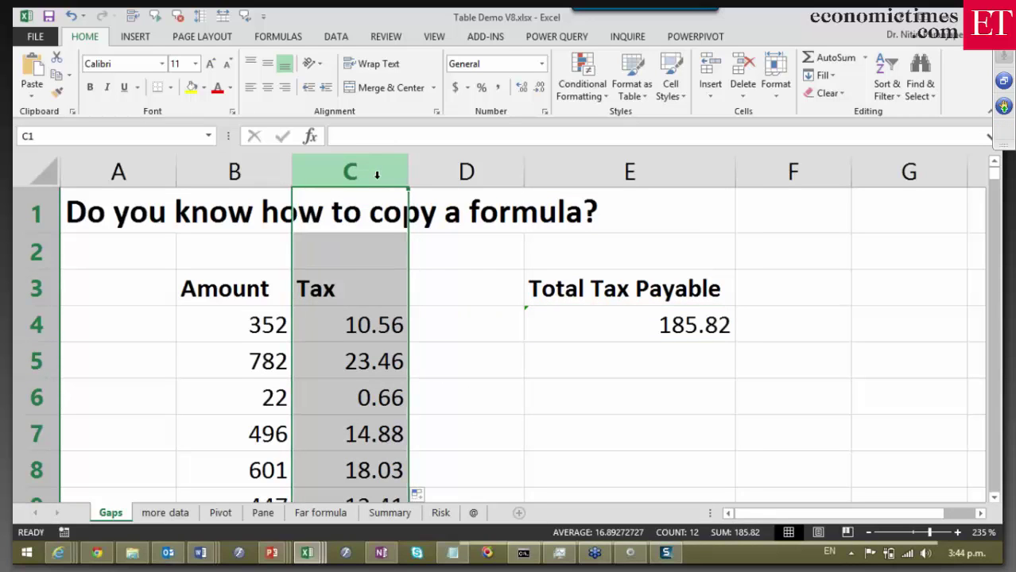
key("Delete")
left_click(234, 293)
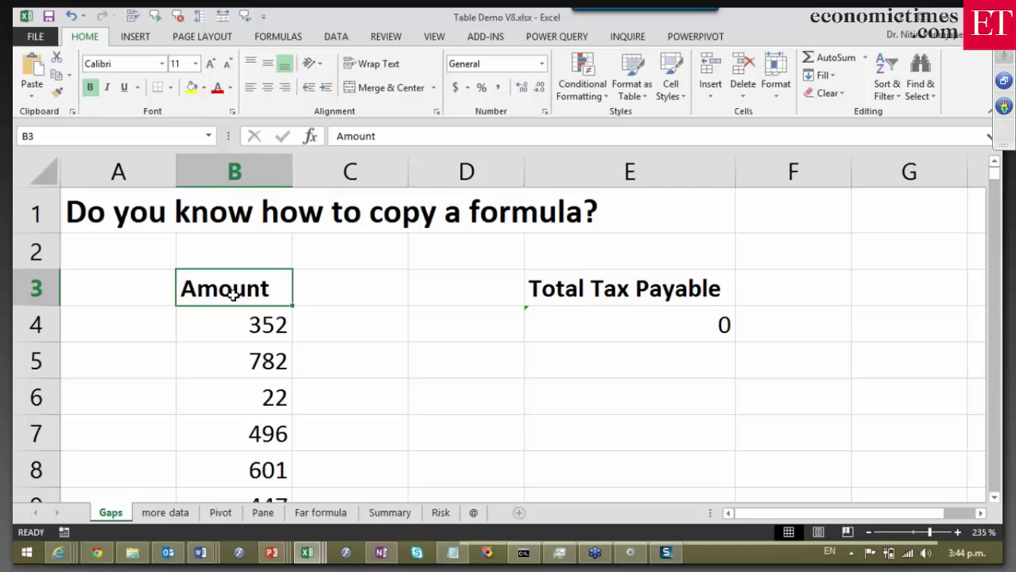
key("ctrl+shift+End")
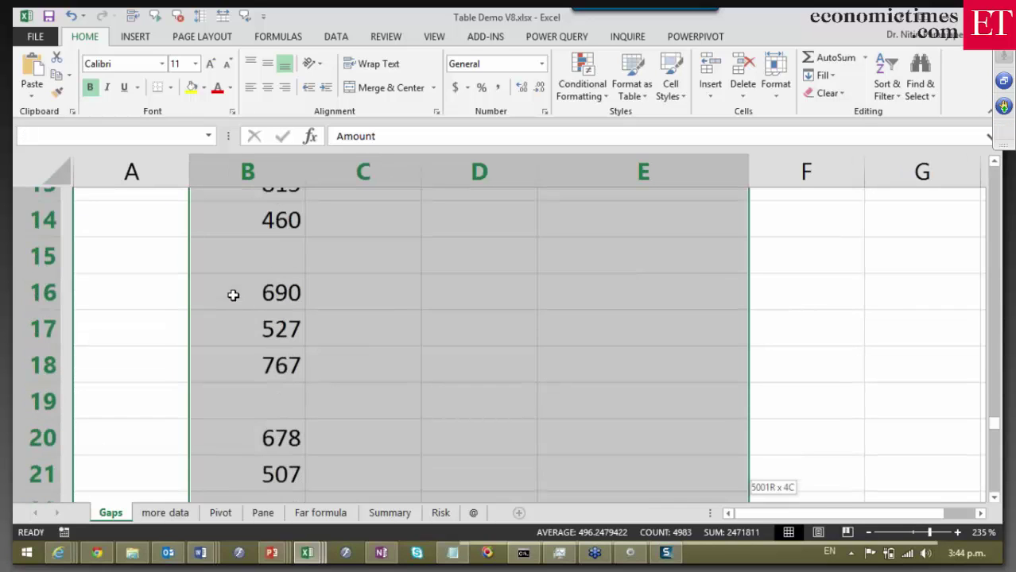
key("shift+Left")
key("shift+Left")
key("shift+Left")
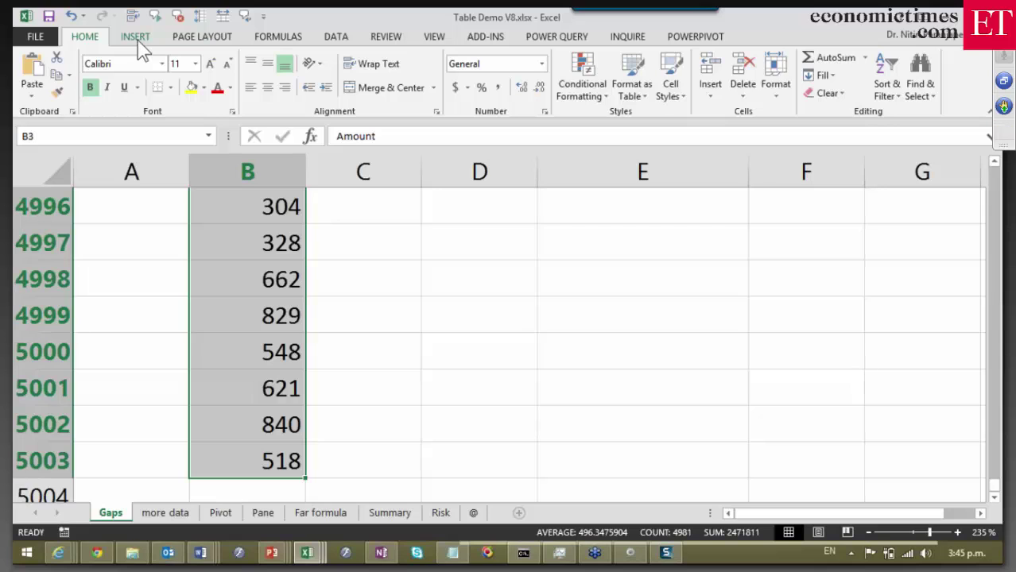
Convert the Amount range B3:B5003 into a table with headers, then select the amounts from B6 downward.
left_click(136, 39)
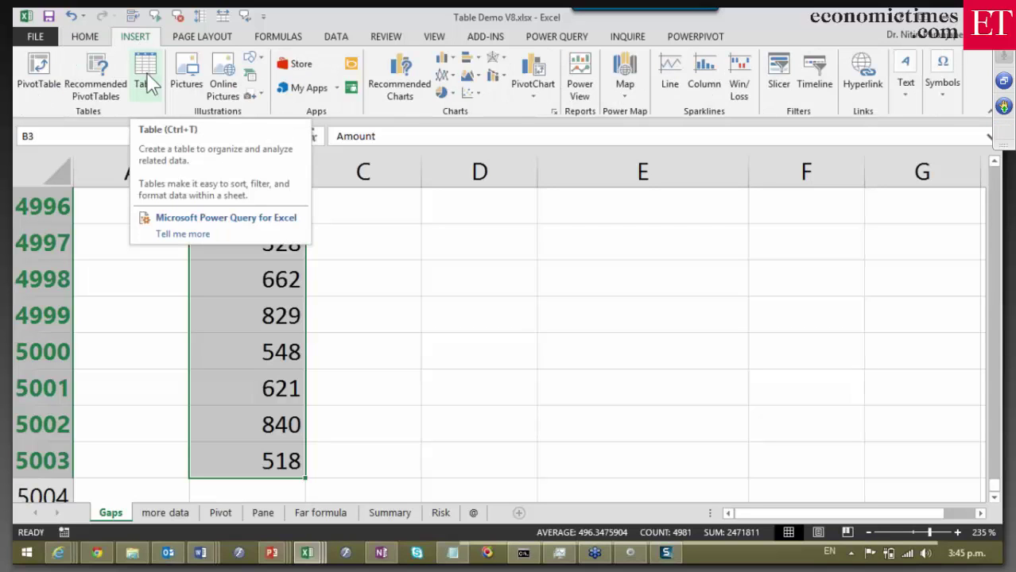
left_click(149, 84)
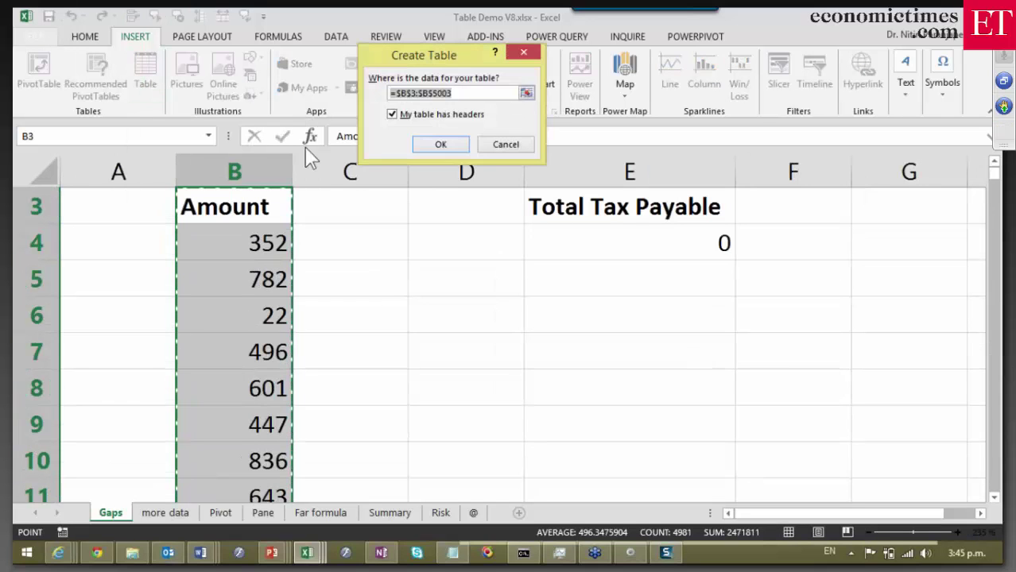
left_click(431, 149)
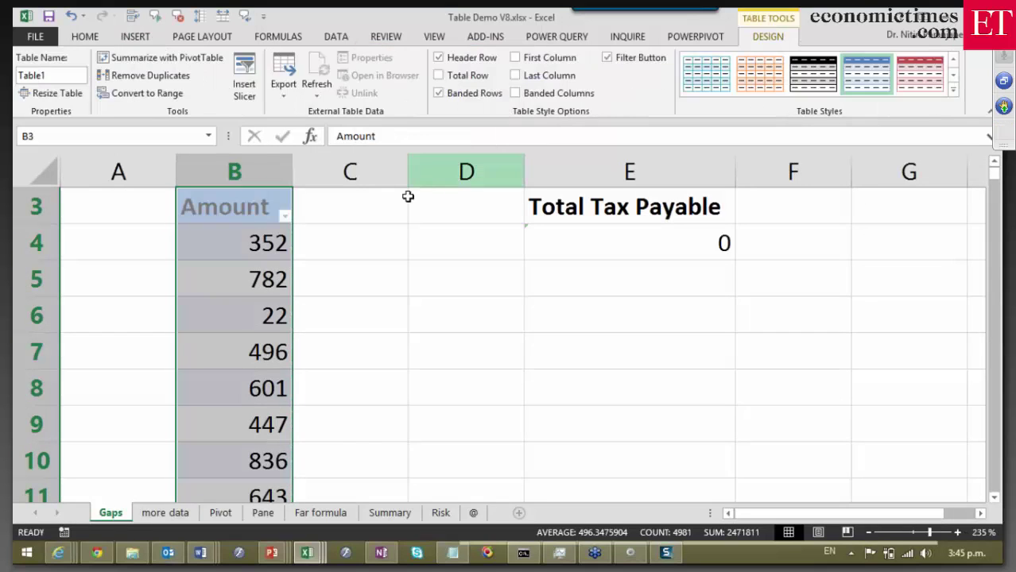
left_click(252, 310)
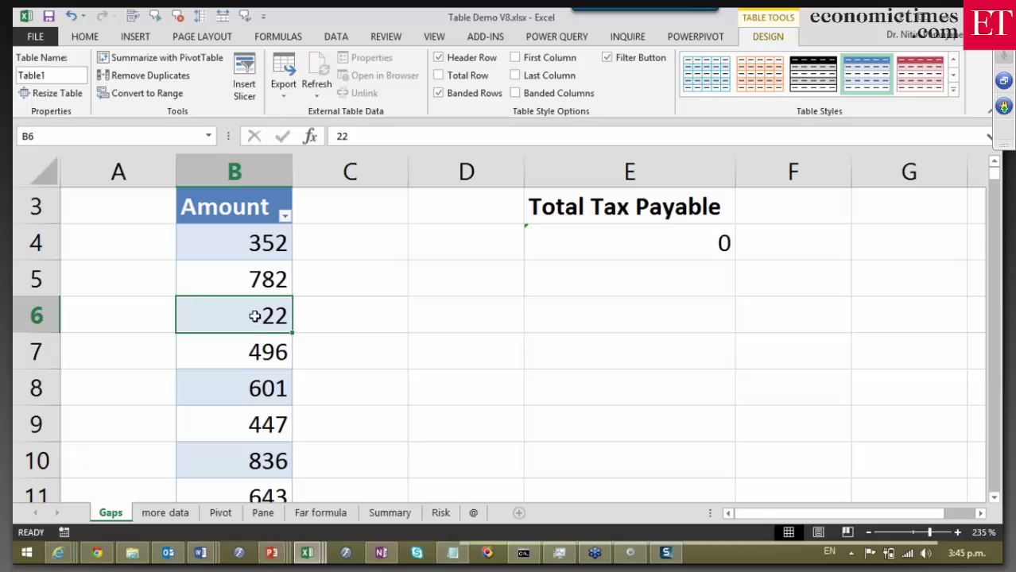
left_click_drag(255, 317, 255, 433)
Clear B6:B9 and enter =B4*3% in C4, adding calculated Column1 to the table.
key("Delete")
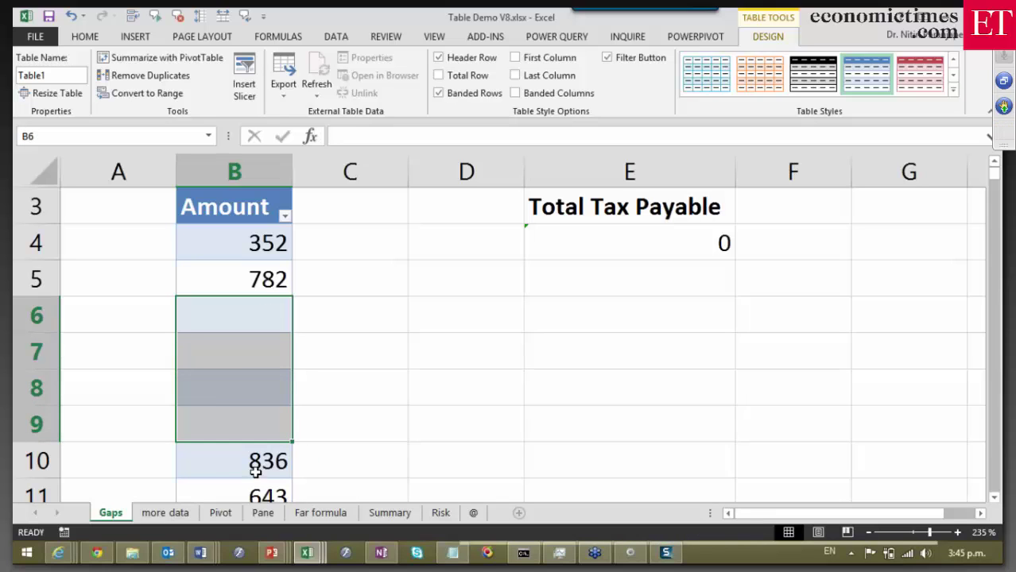
left_click(344, 245)
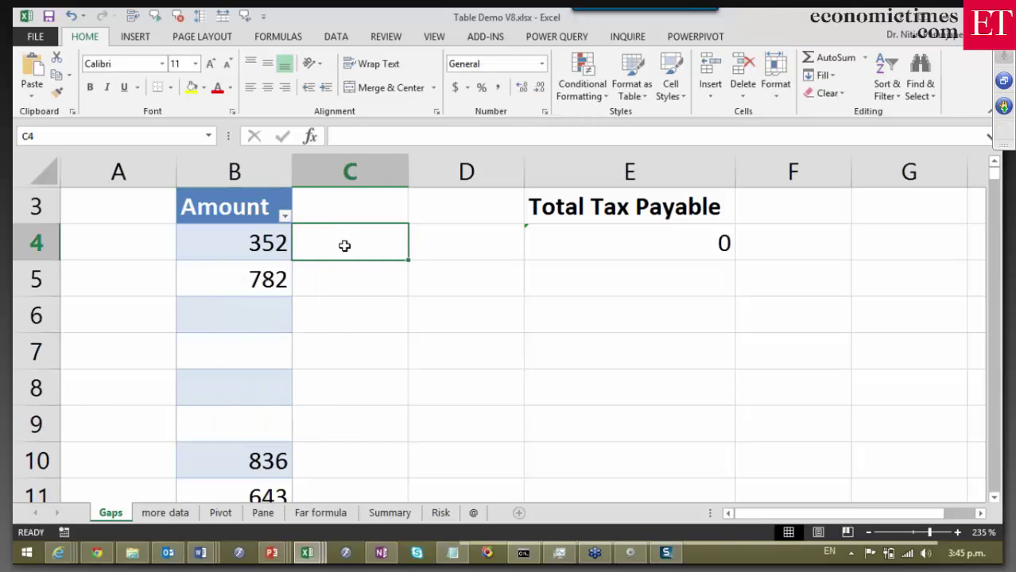
type("=b4")
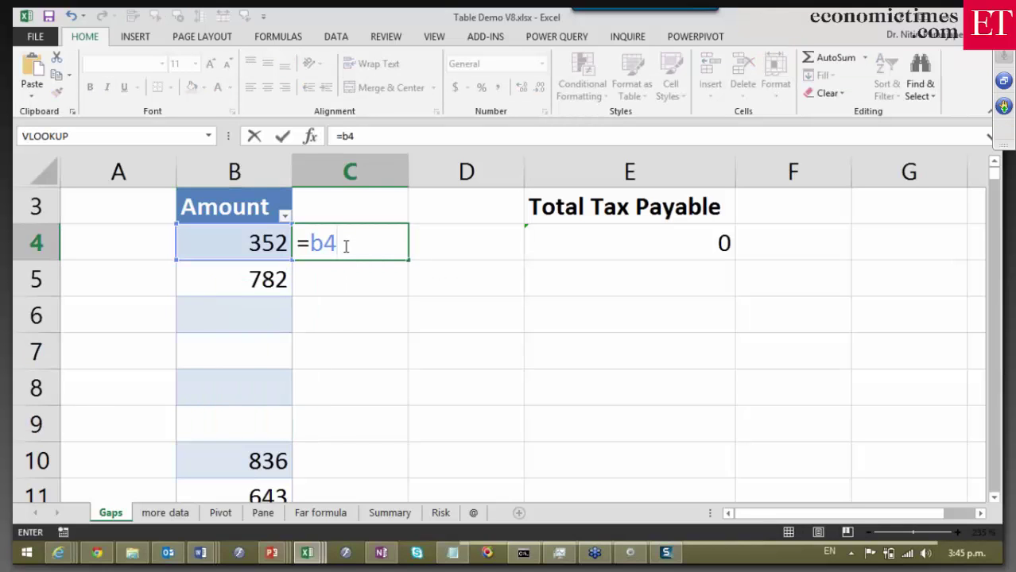
type("*3")
type("%")
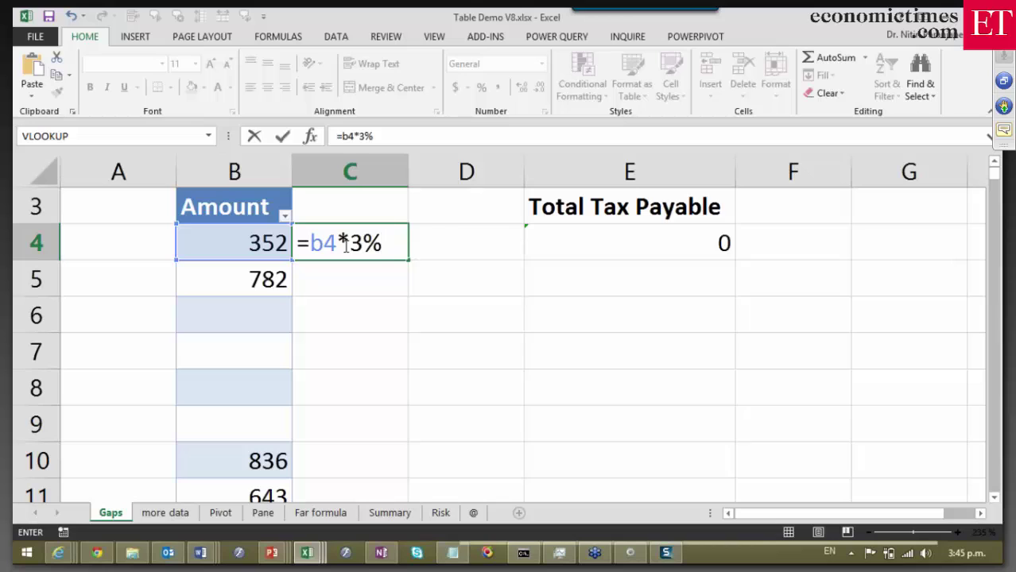
key("ctrl+Return")
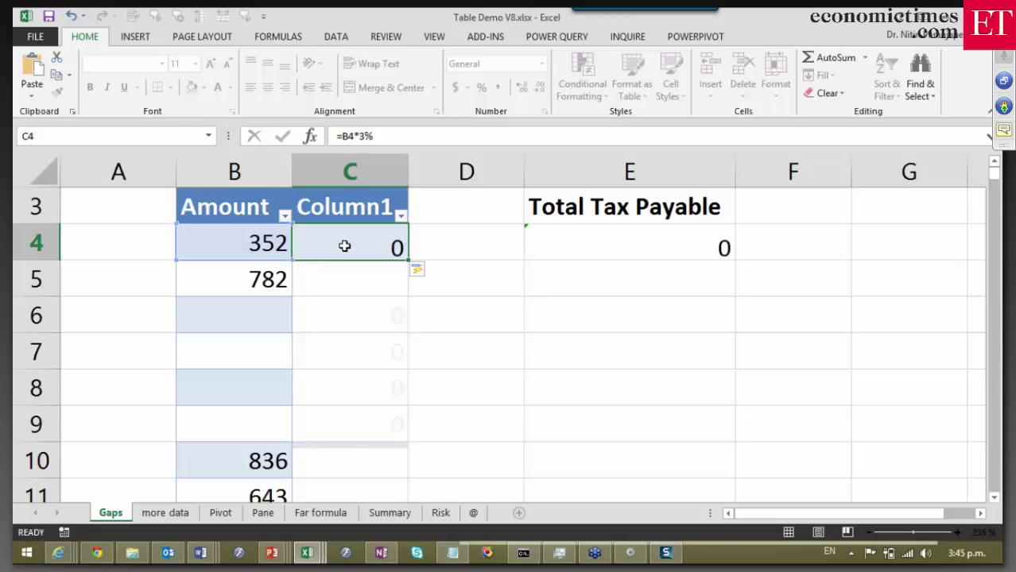
Fill Column1's tax formula to row 5003 (15.54 for 518) so Total Tax Payable reads 74107.35.
key("Return")
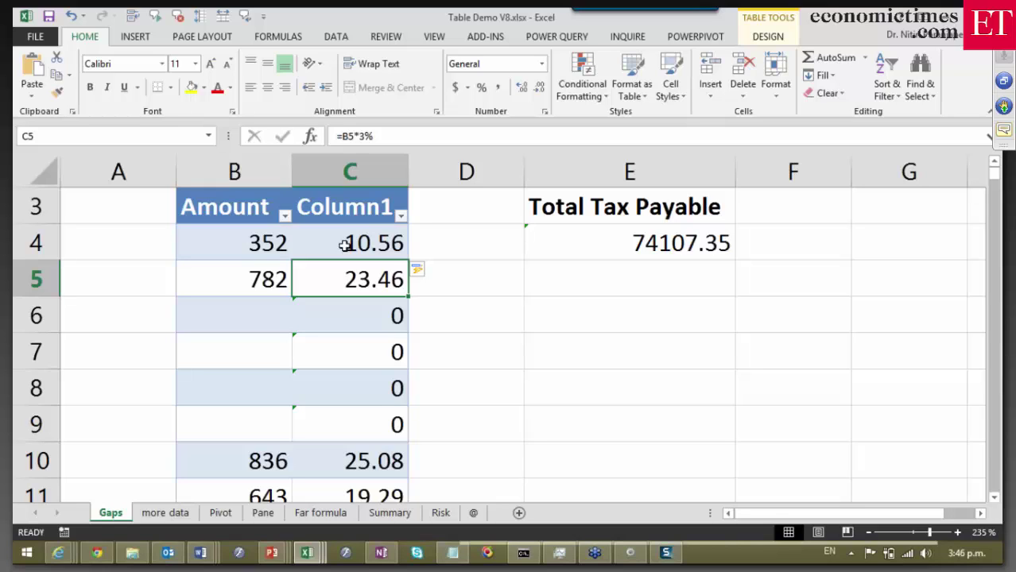
key("End")
key("Down")
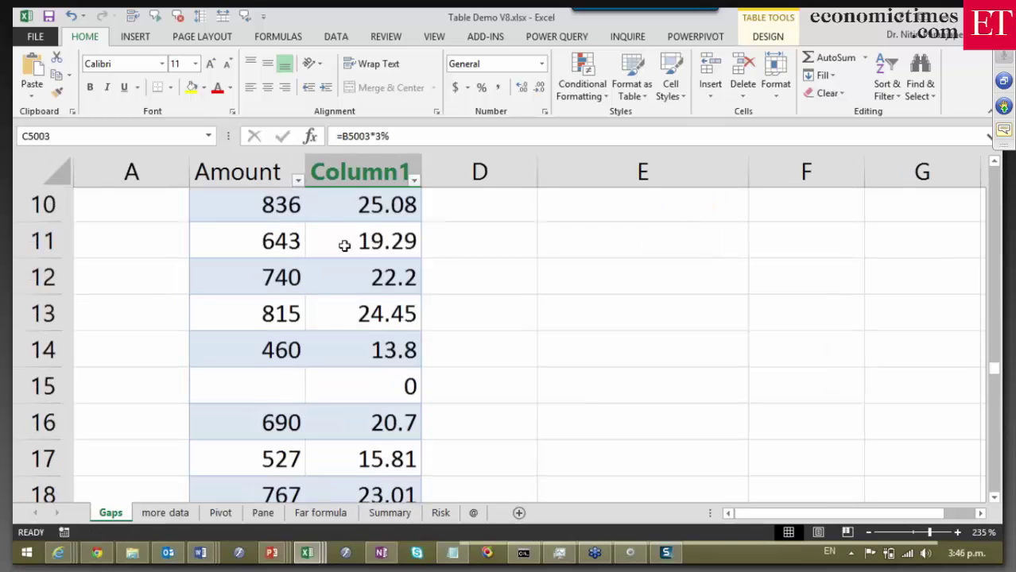
scroll(344, 246, "down", 2)
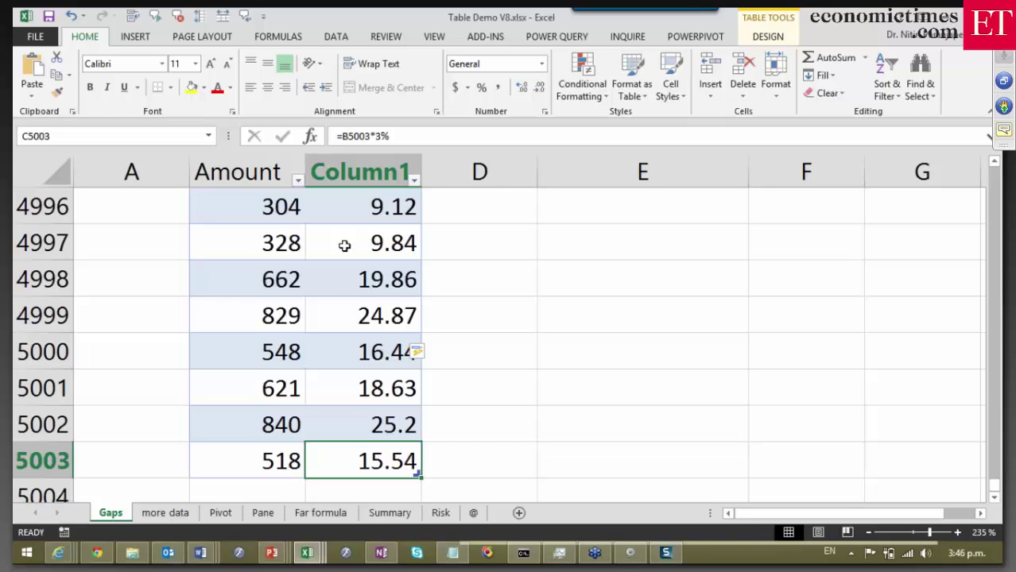
key("ctrl+Home")
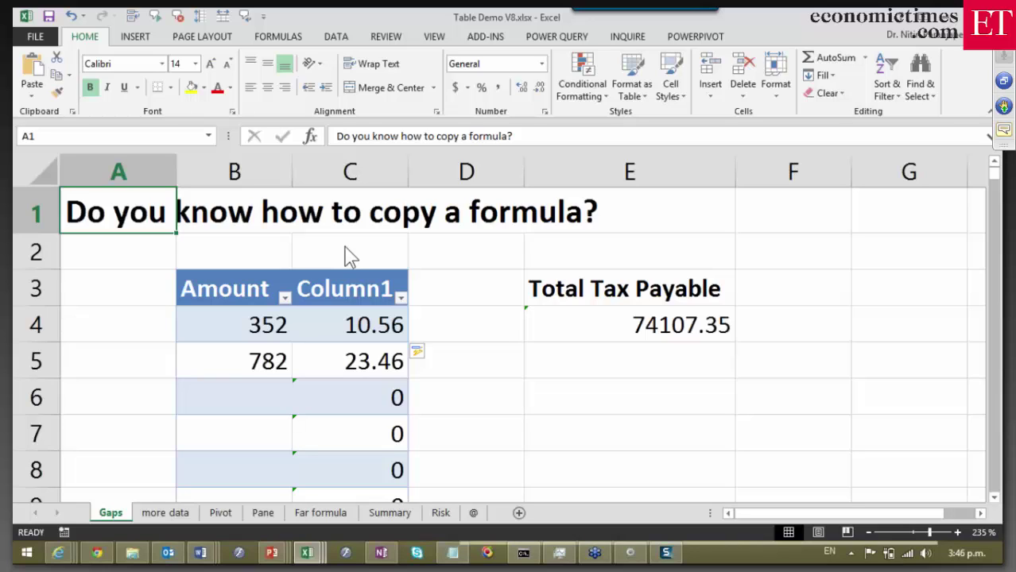
Show PowerPoint's Inefficiency Demo: Word Tables slide, then bring Table - Glitches.docx to the front in Word.
key("alt+Tab")
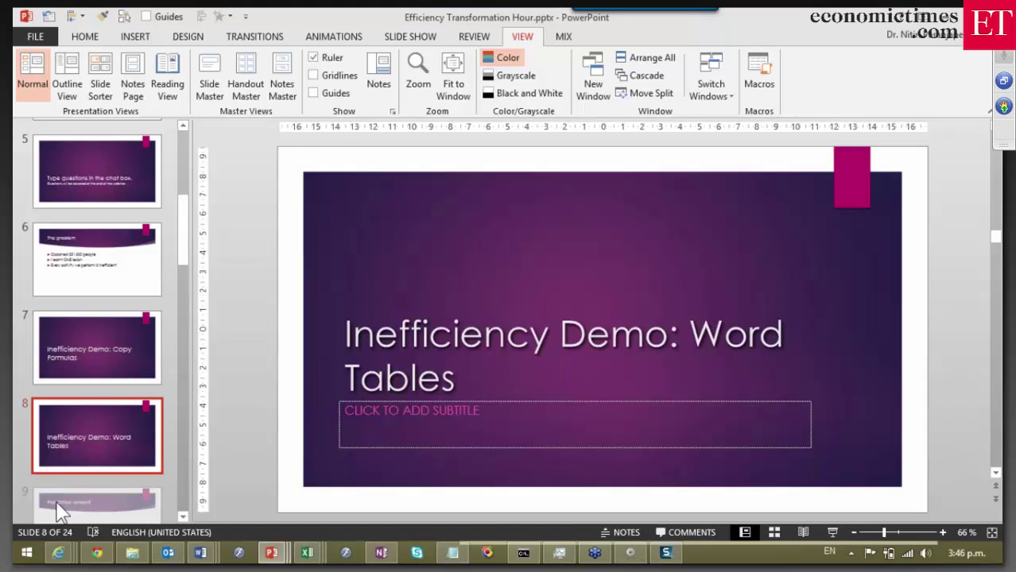
key("alt+Tab")
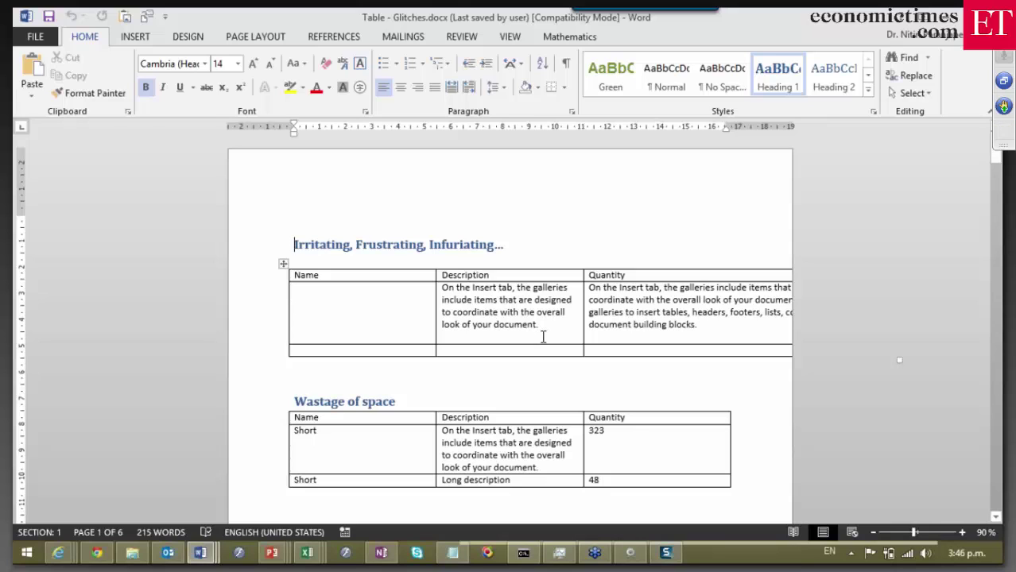
Zoom the document from 90% to 130% and place the cursor in the first table.
scroll(543, 337, "up", 1, "ctrl")
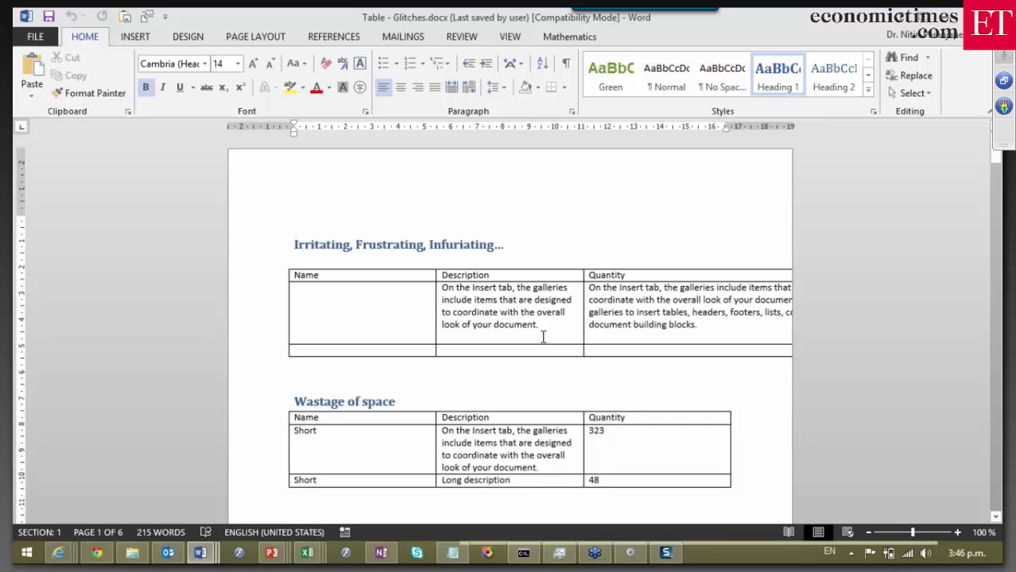
scroll(543, 337, "up", 3, "ctrl")
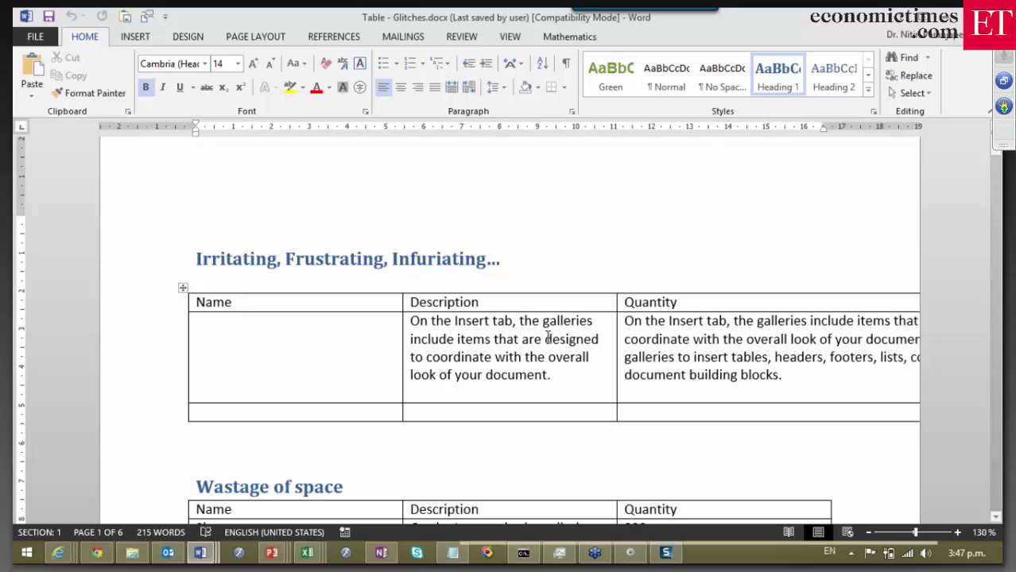
left_click(546, 340)
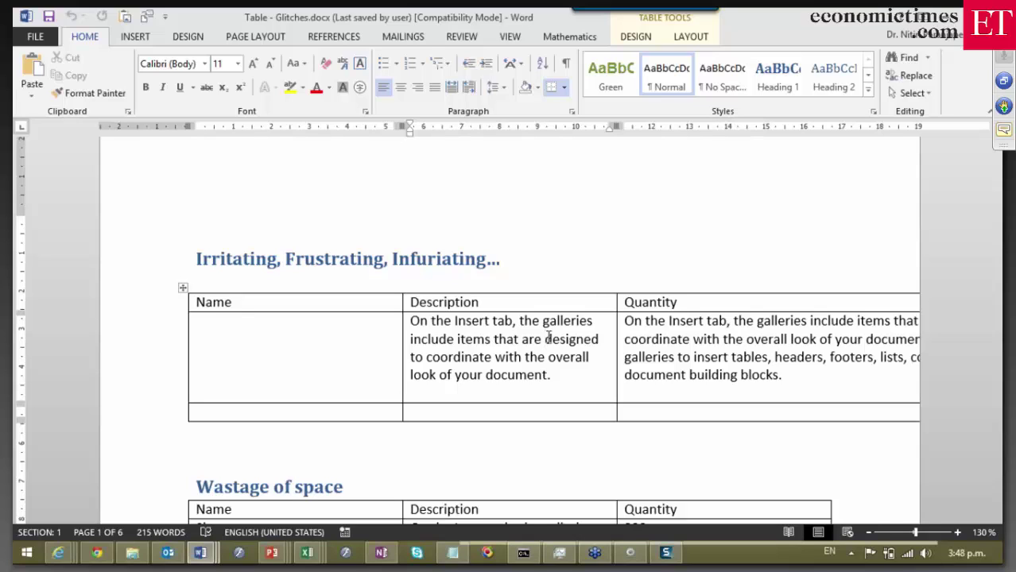
Put the cursor in the Description cell and bring up the Table Tools Layout options.
left_click(545, 339)
left_click(691, 37)
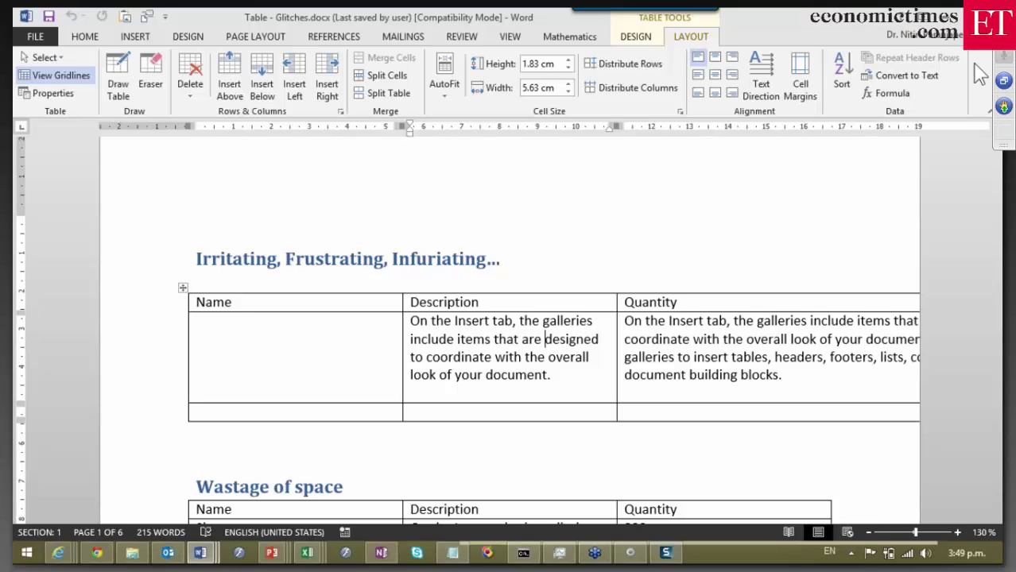
Apply AutoFit Window so the first table fits the page margins, showing the full Quantity text.
left_click(445, 85)
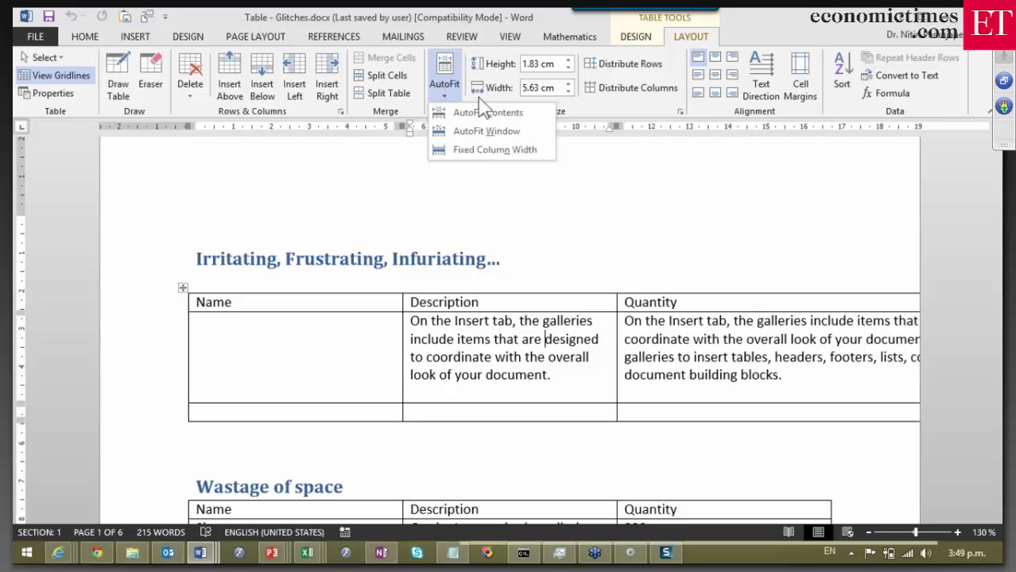
left_click(500, 131)
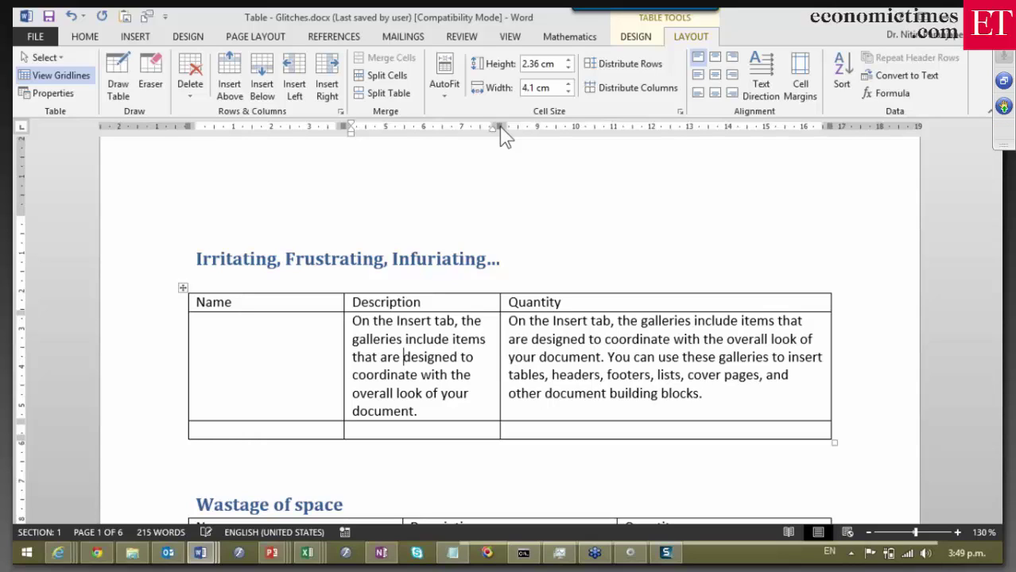
Reopen the AutoFit choices for the Wastage of space table, dismiss them unchanged, and switch to PowerPoint.
scroll(501, 128, "up", 1)
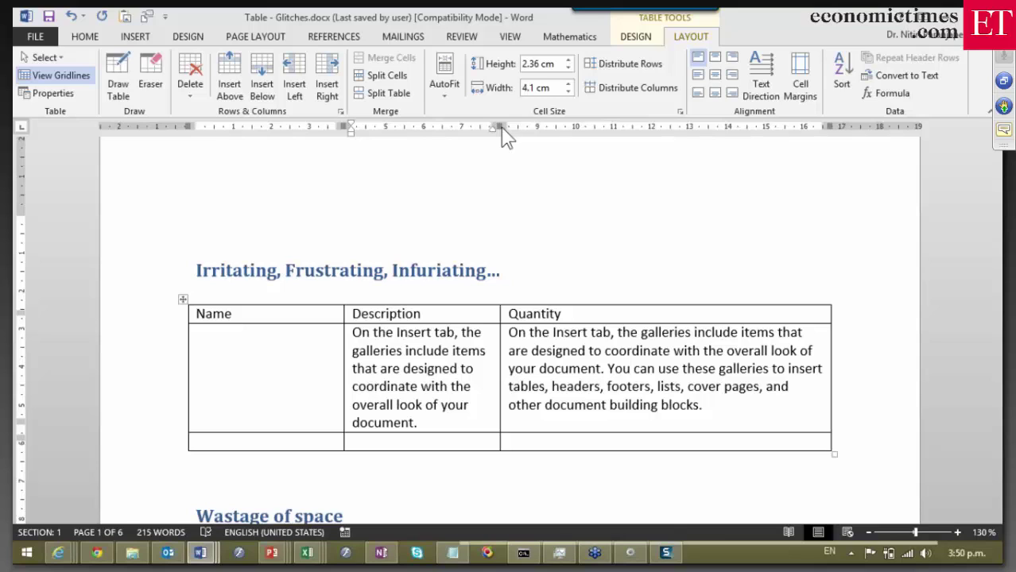
scroll(501, 135, "down", 1)
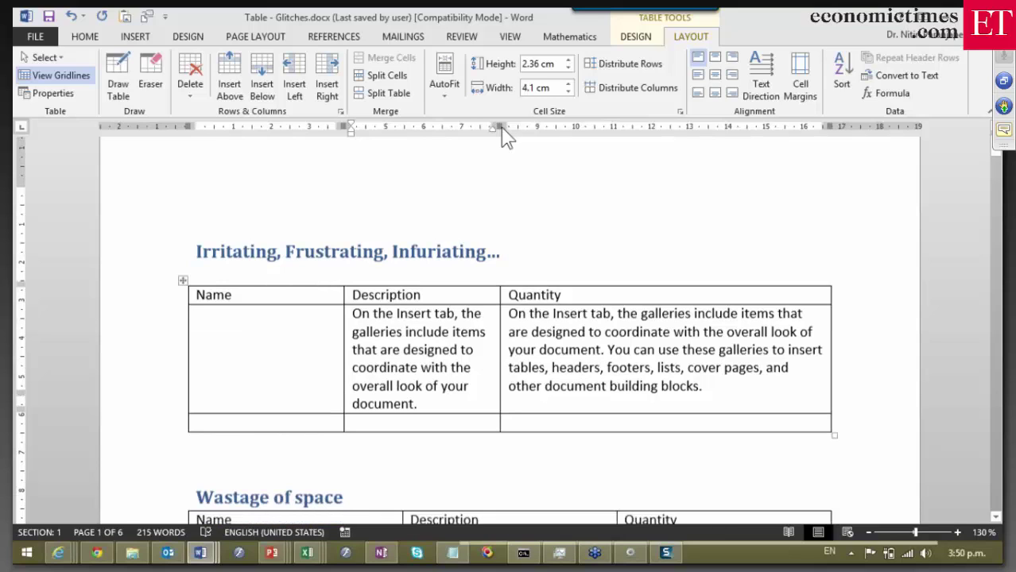
scroll(501, 136, "down", 2)
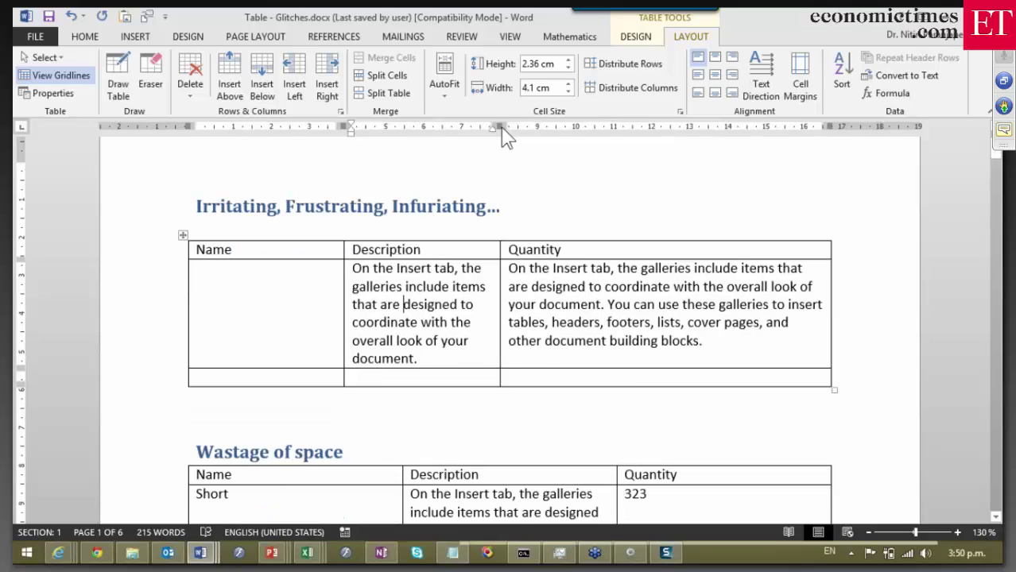
scroll(501, 135, "down", 4)
left_click(448, 94)
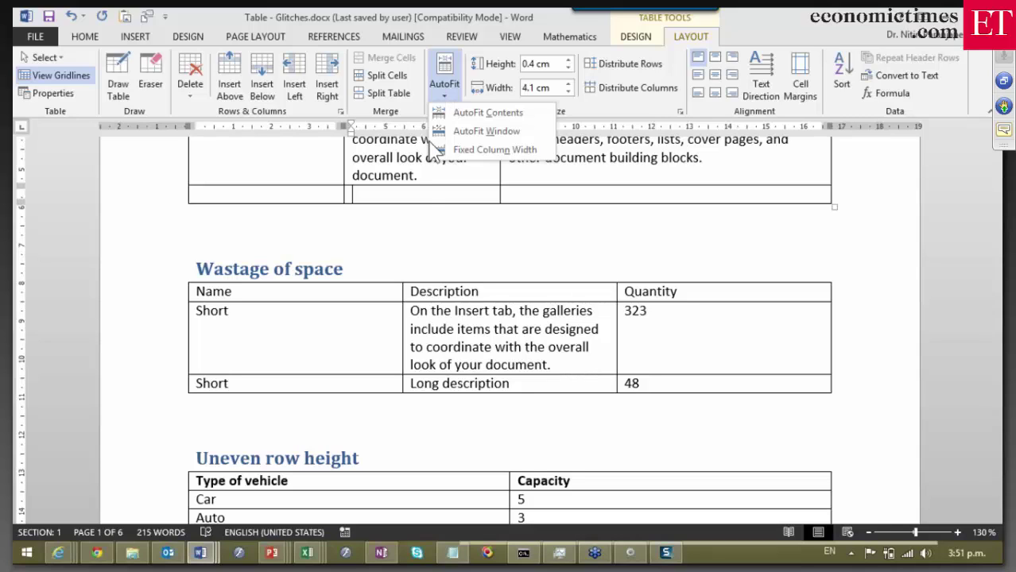
left_click(429, 206)
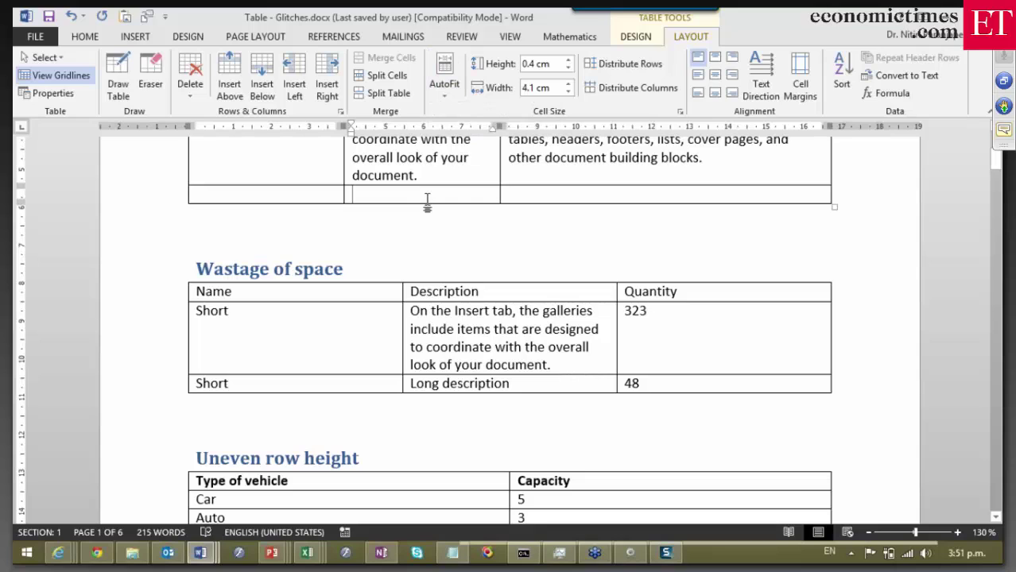
key("alt+Tab")
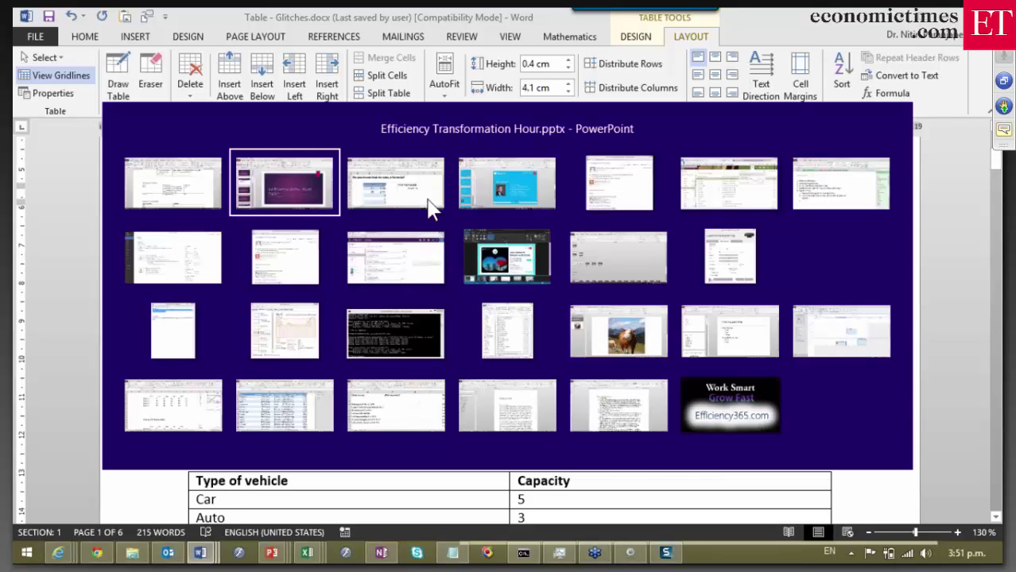
Move to slide 9 'Poll: Office version?' and start the slideshow from it to run the QuickPoll.
key("alt")
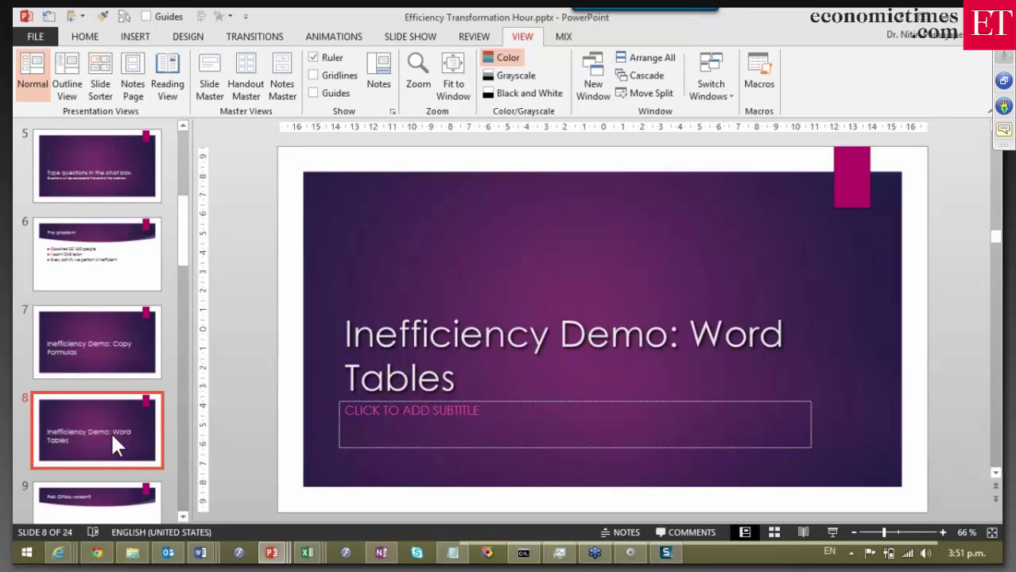
key("Down")
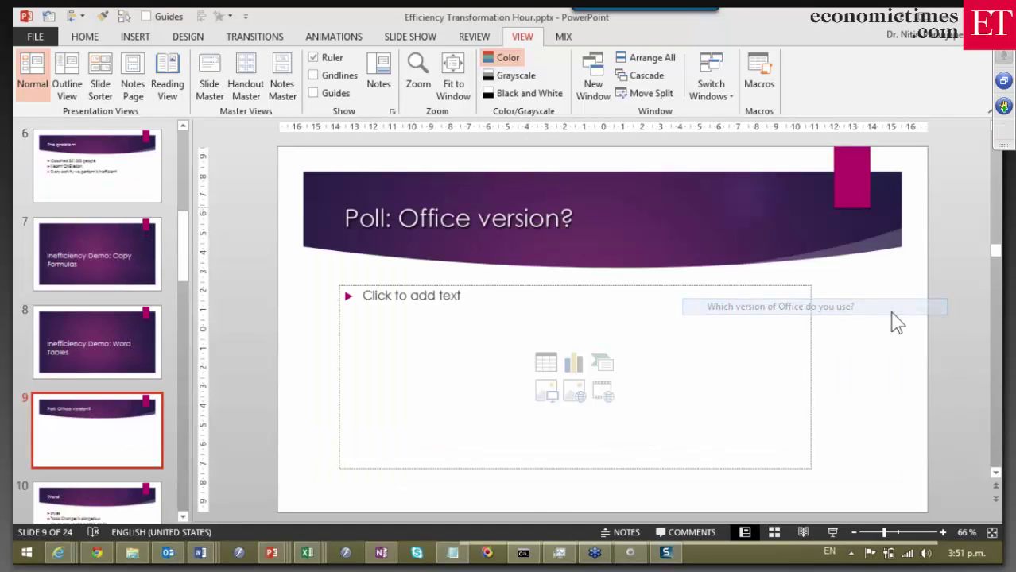
key("shift+F5")
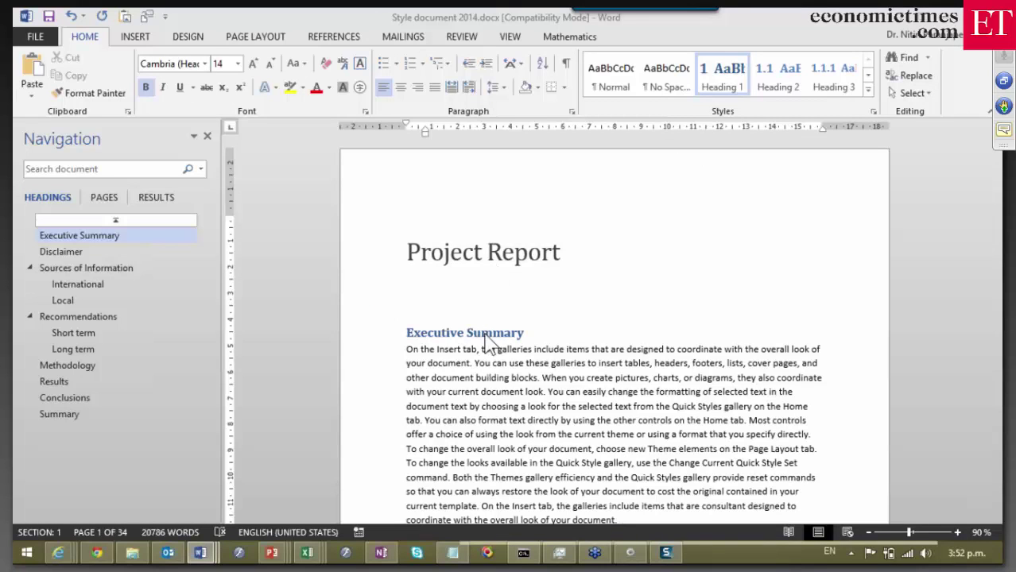
Close the Navigation pane beside the Project Report in Style document 2014.docx.
left_click(206, 136)
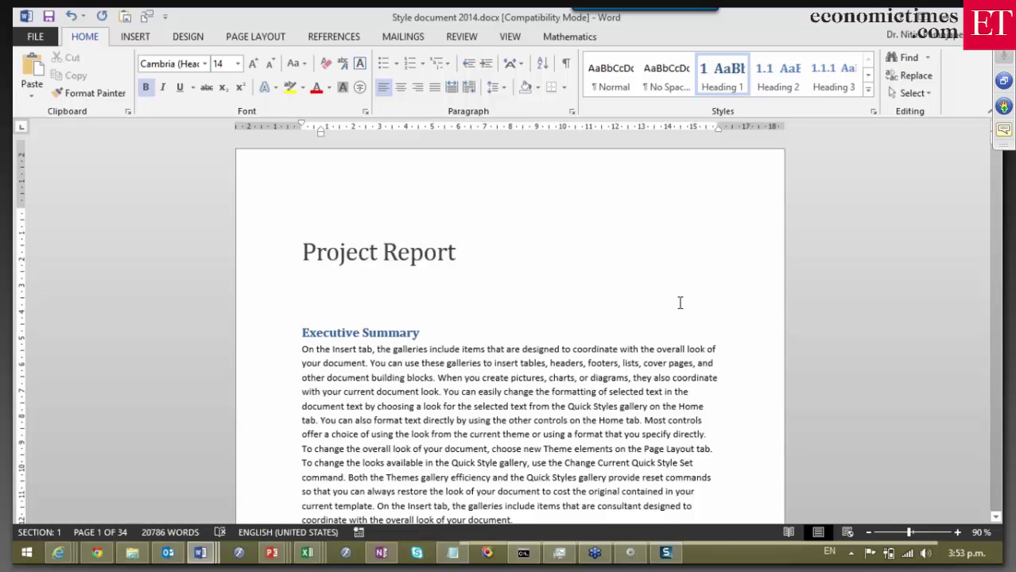
Turn Navigation Pane back on from the View tab's Show group to list the report's headings.
scroll(679, 302, "down", 1)
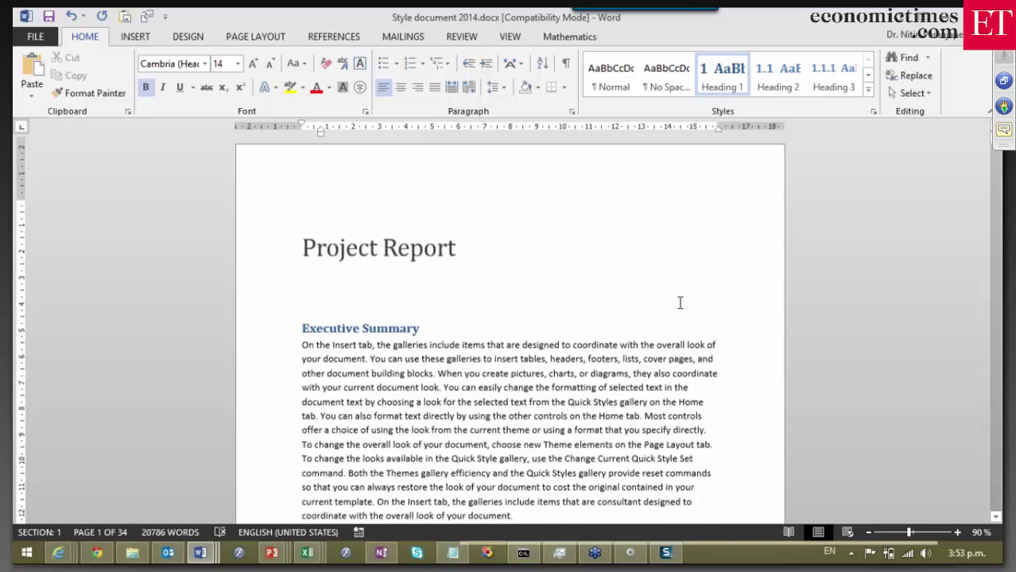
scroll(680, 304, "down", 1)
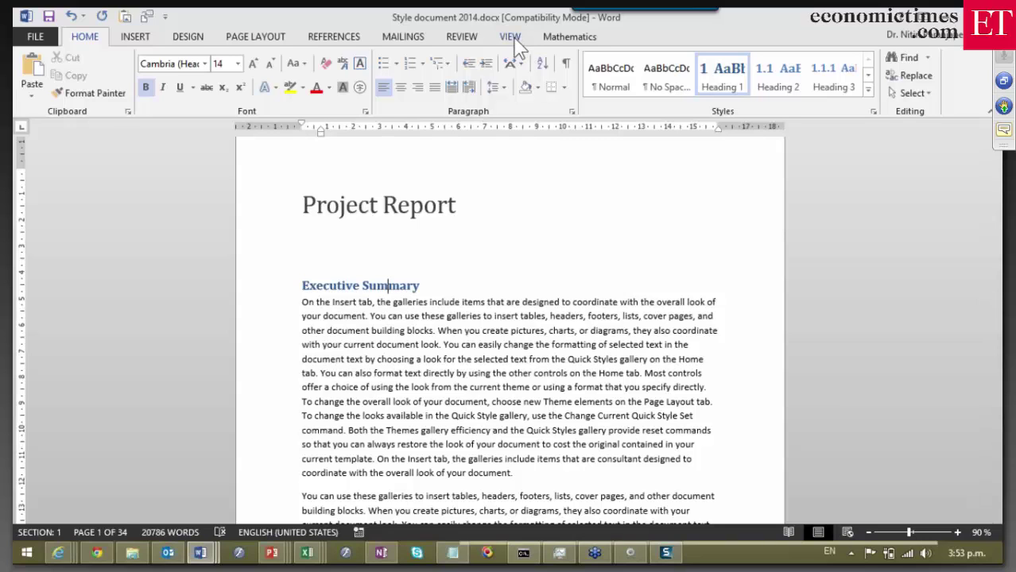
left_click(510, 36)
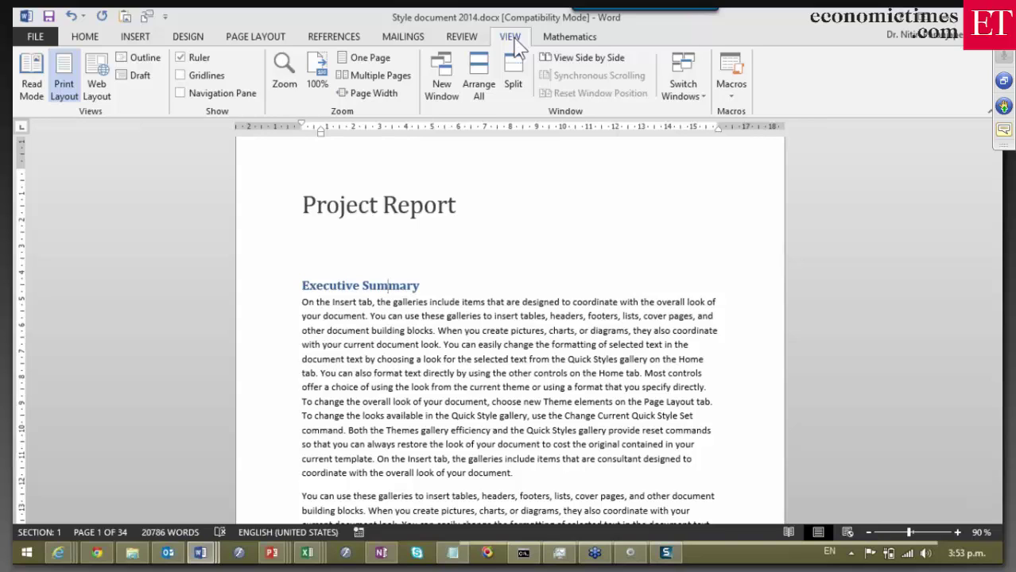
left_click(240, 99)
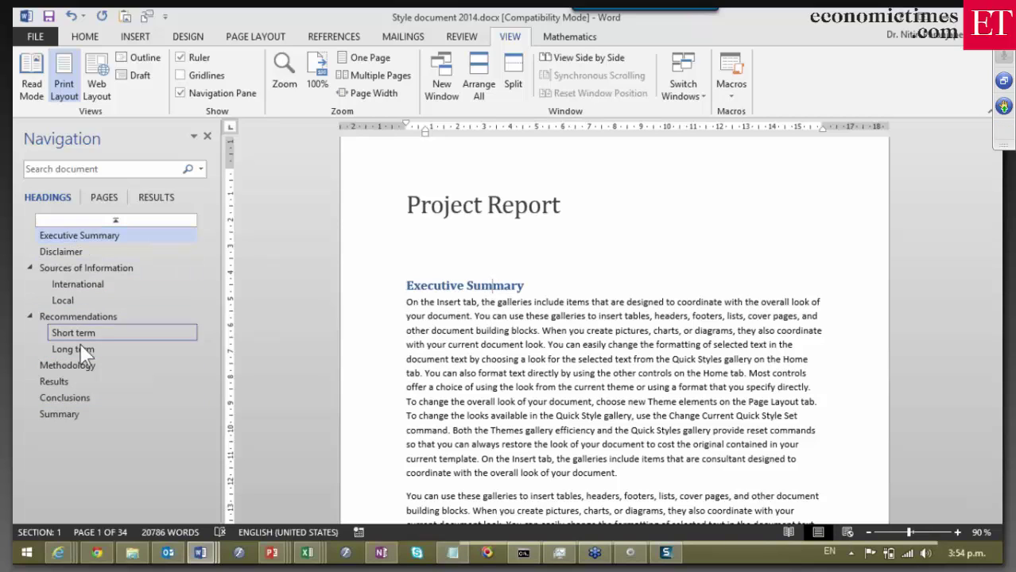
Drag the Long term heading above Short term under Recommendations, then return to Executive Summary.
left_click(69, 383)
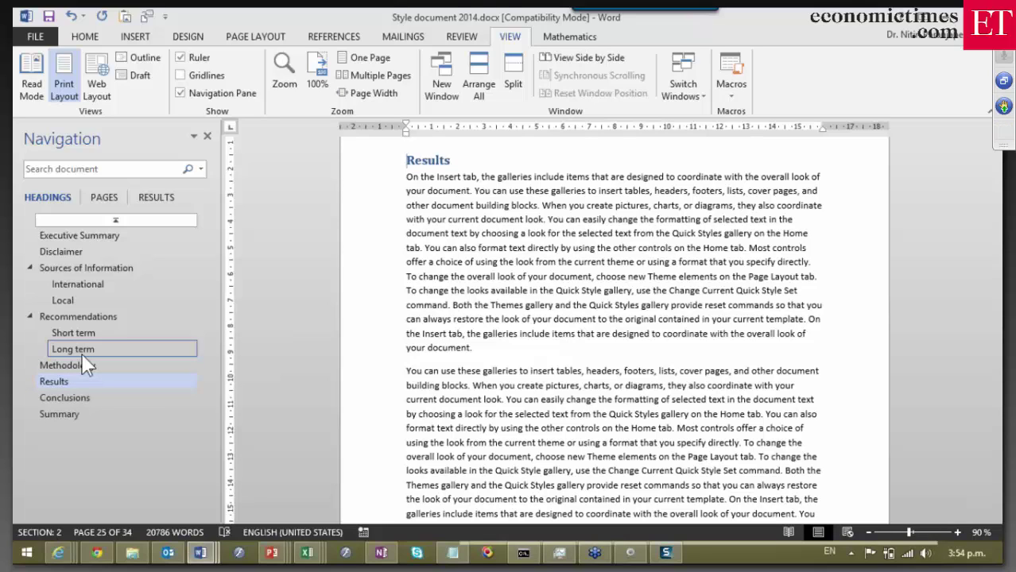
left_click_drag(87, 364, 98, 338)
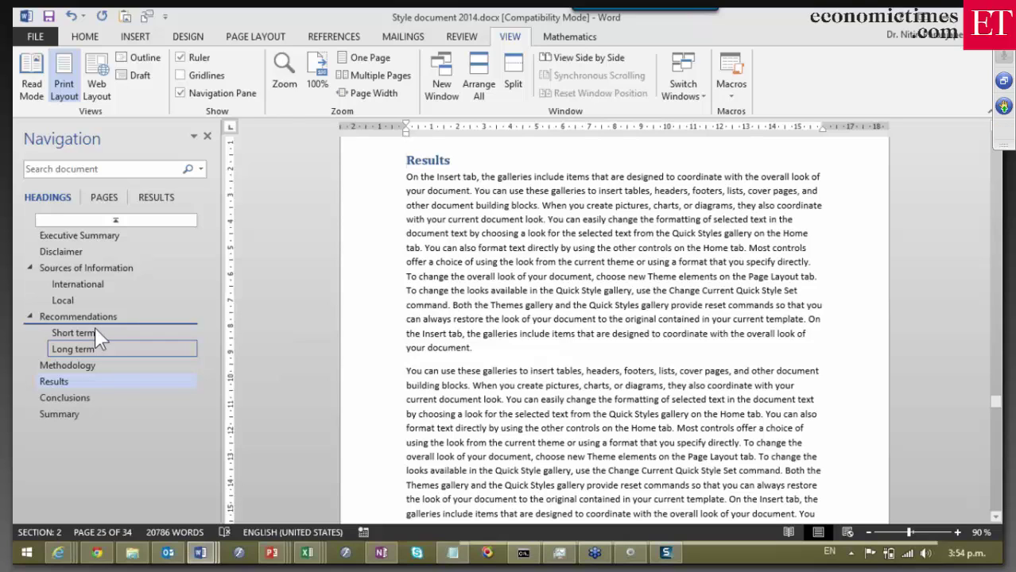
left_click_drag(99, 340, 99, 339)
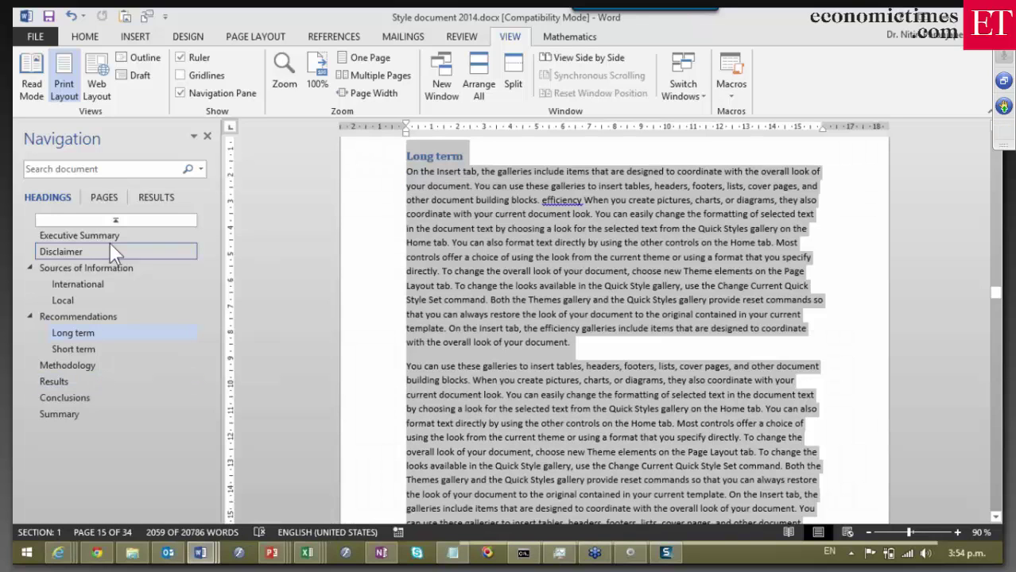
key("ctrl+Home")
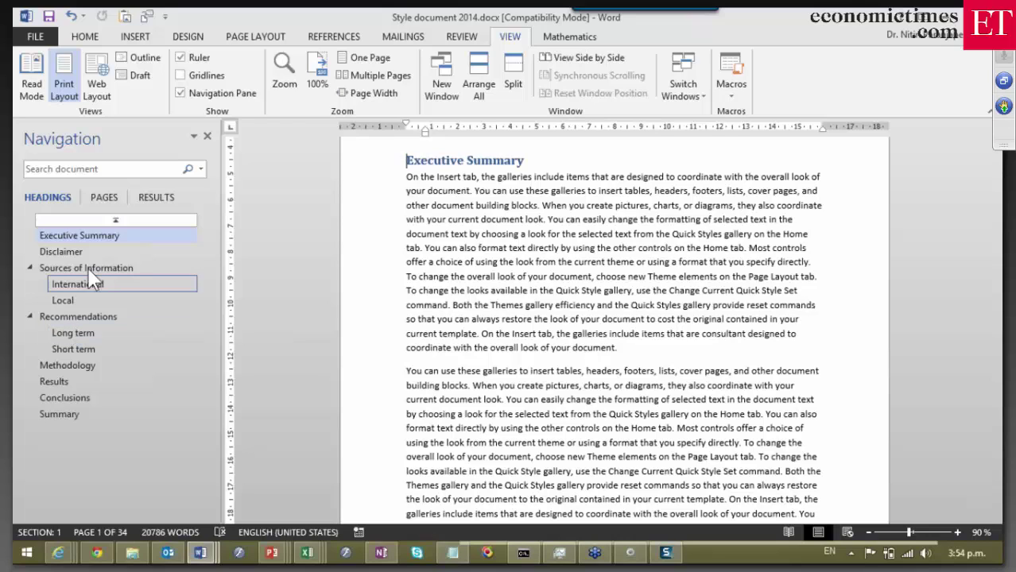
mouse_move(464, 160)
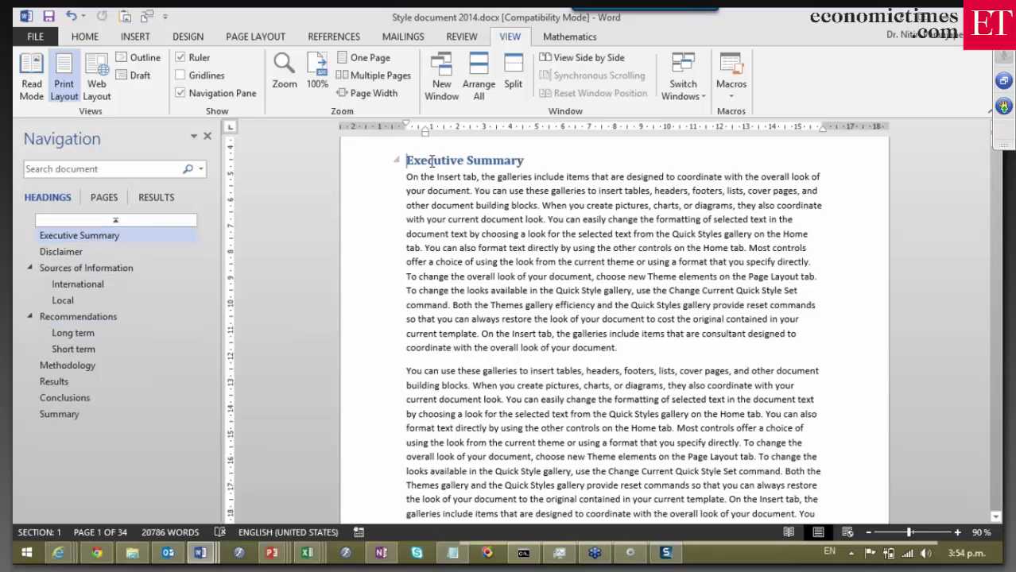
left_click(432, 160)
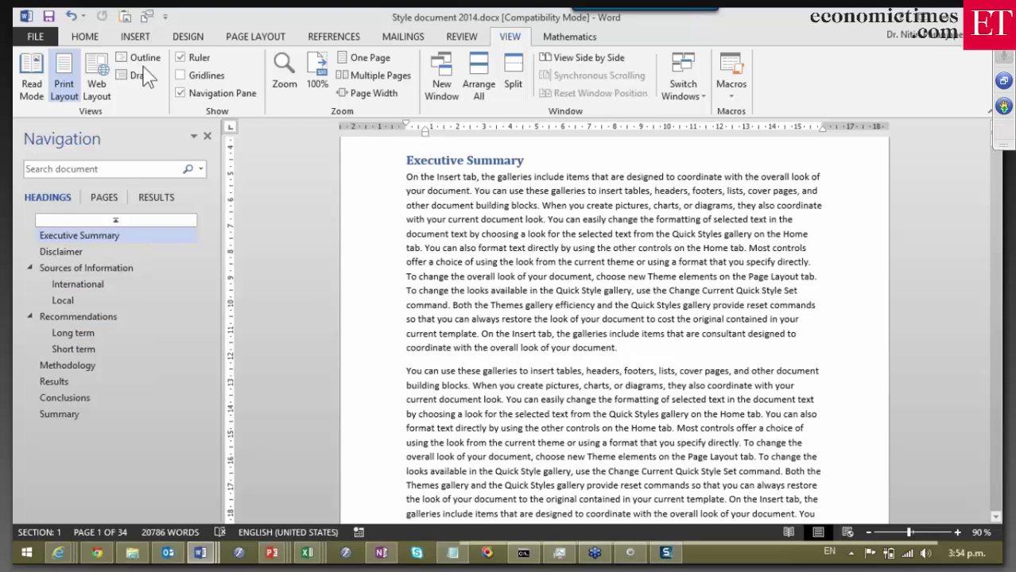
left_click(87, 40)
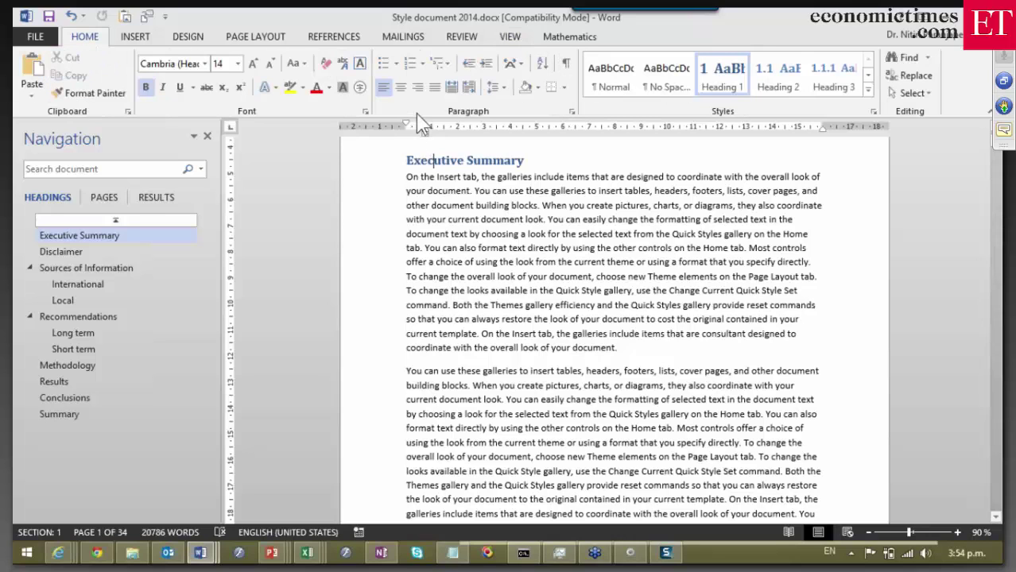
left_click(438, 63)
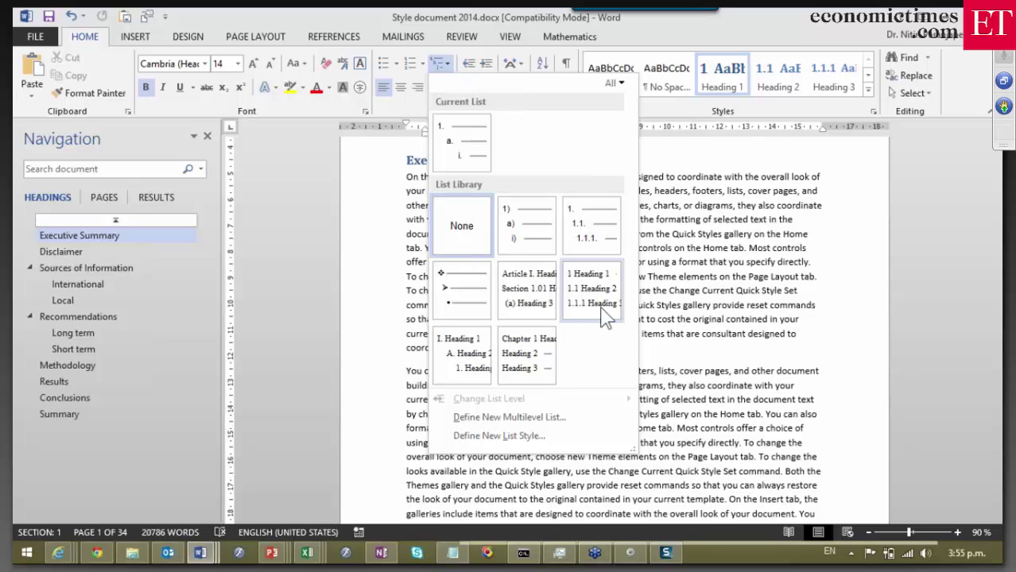
mouse_move(591, 289)
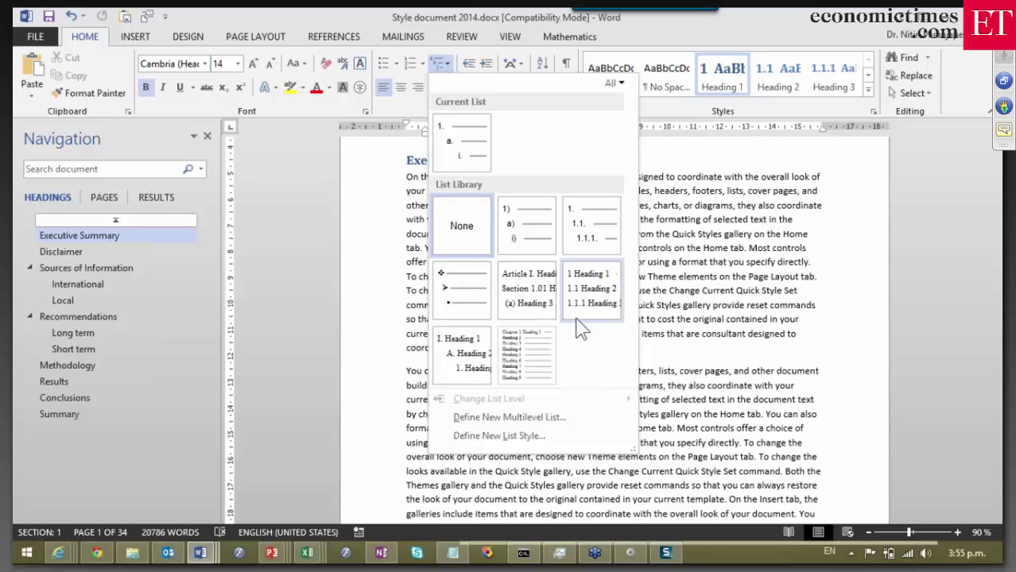
left_click(600, 298)
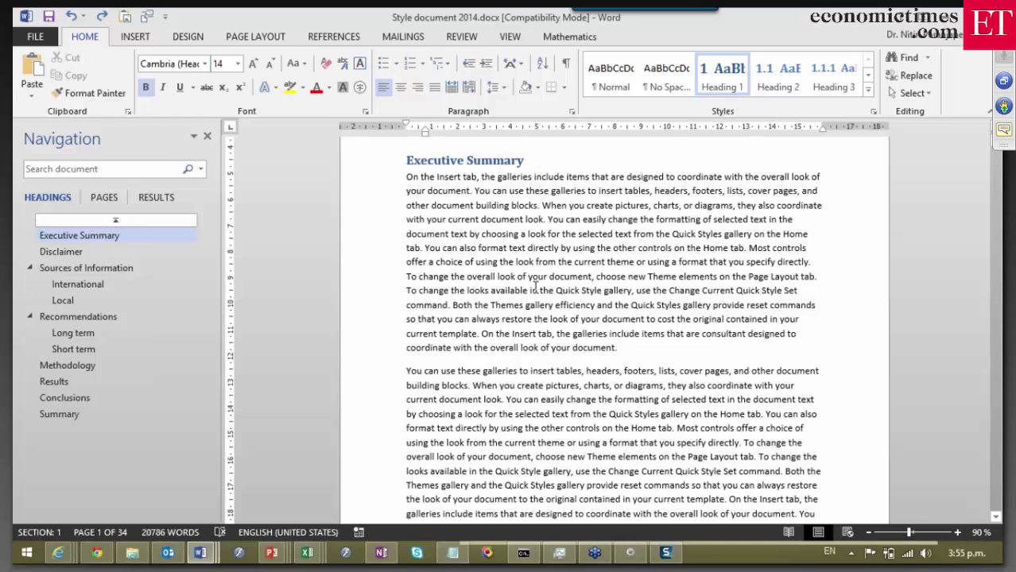
key("ctrl+z")
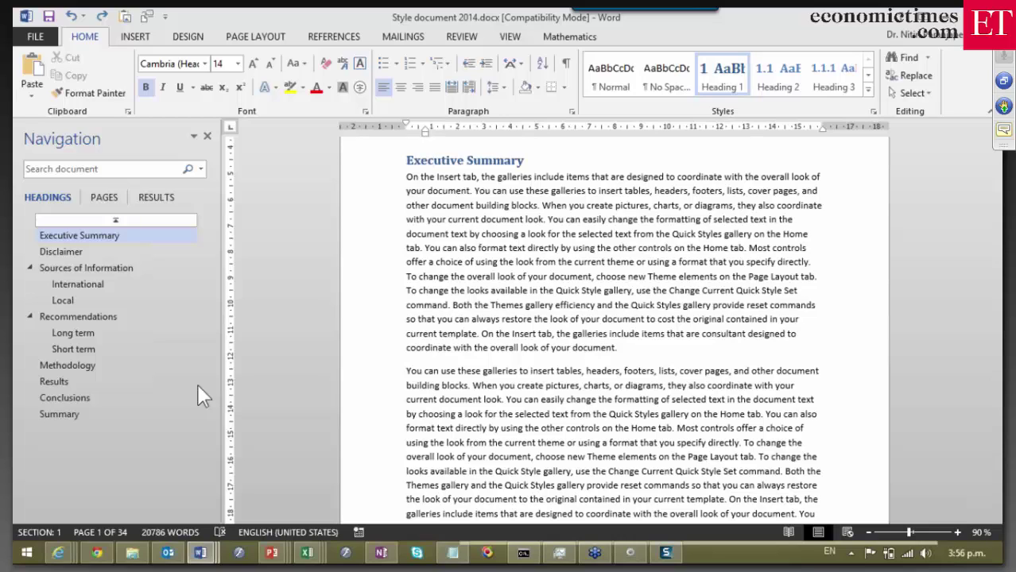
Search the document for 'efficiency' in the Navigation pane, then clear the search.
key("ctrl+f")
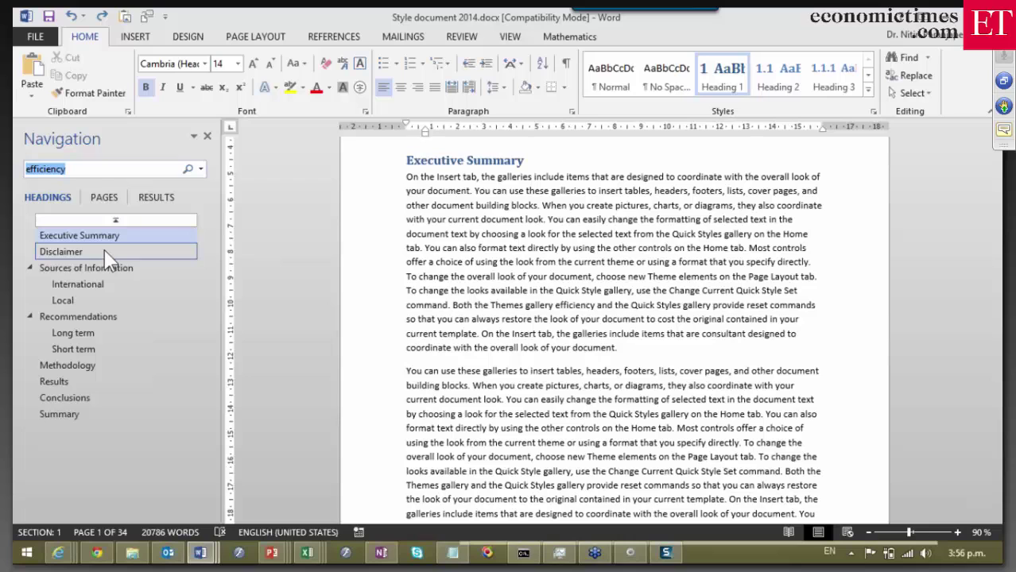
key("Return")
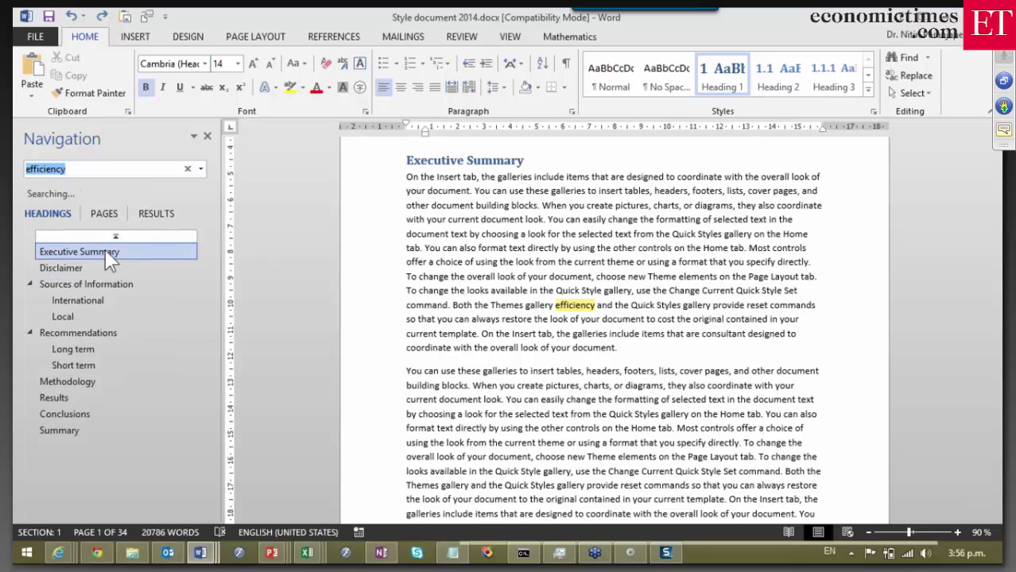
left_click(187, 169)
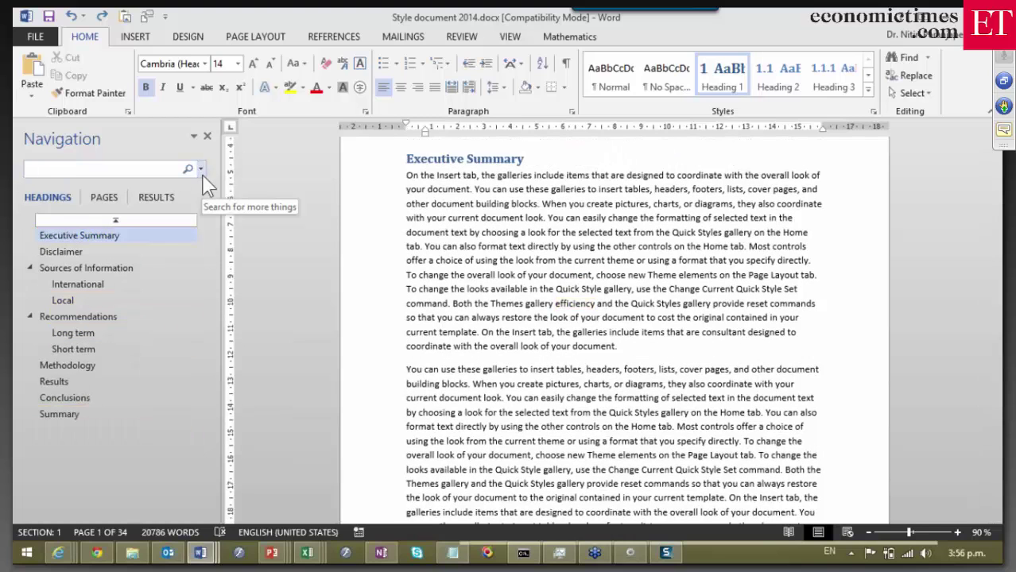
Find the tables and jump to the second, the page-4 Department and Product table, then switch to PowerPoint.
left_click(202, 170)
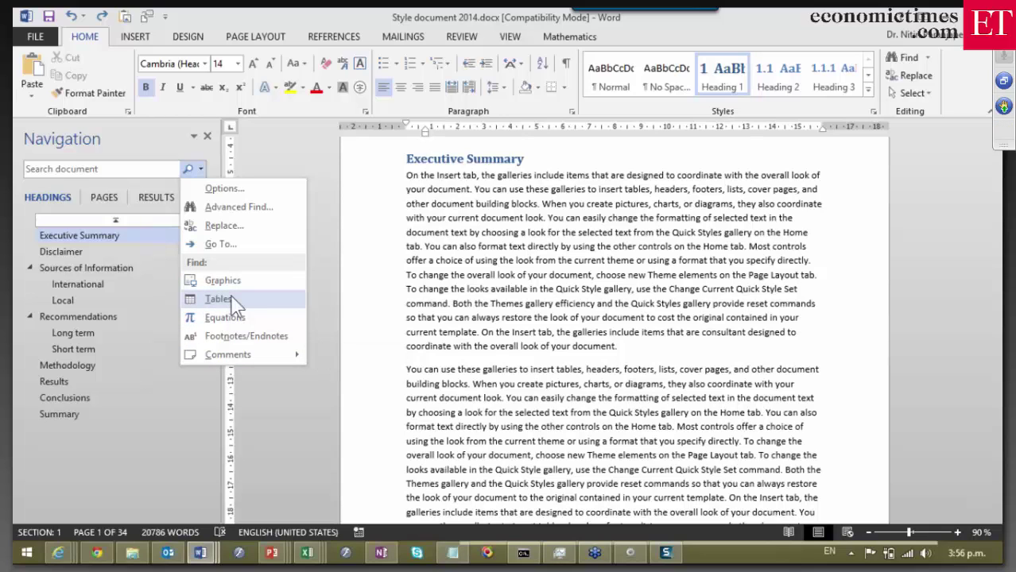
key("Escape")
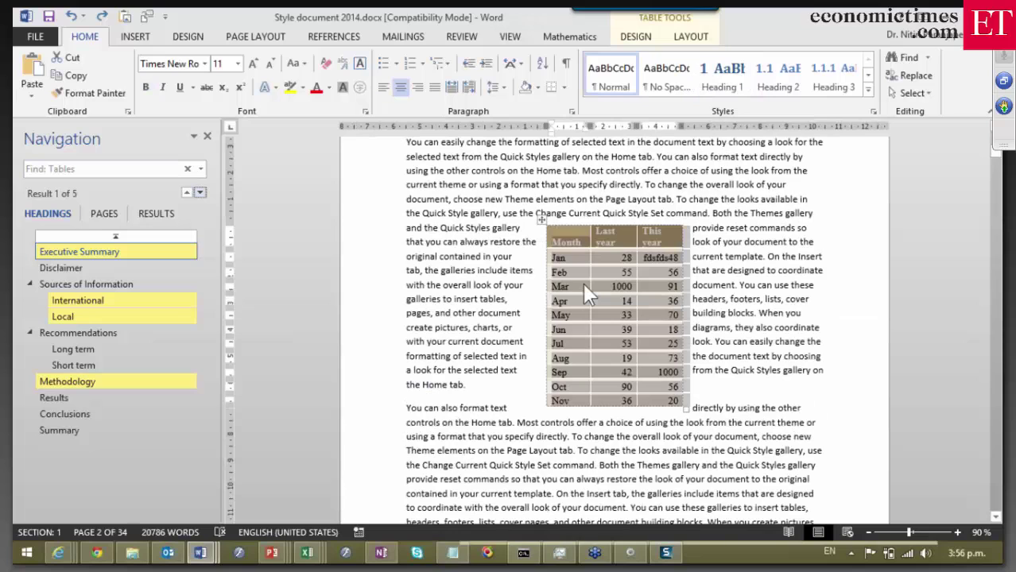
left_click(201, 193)
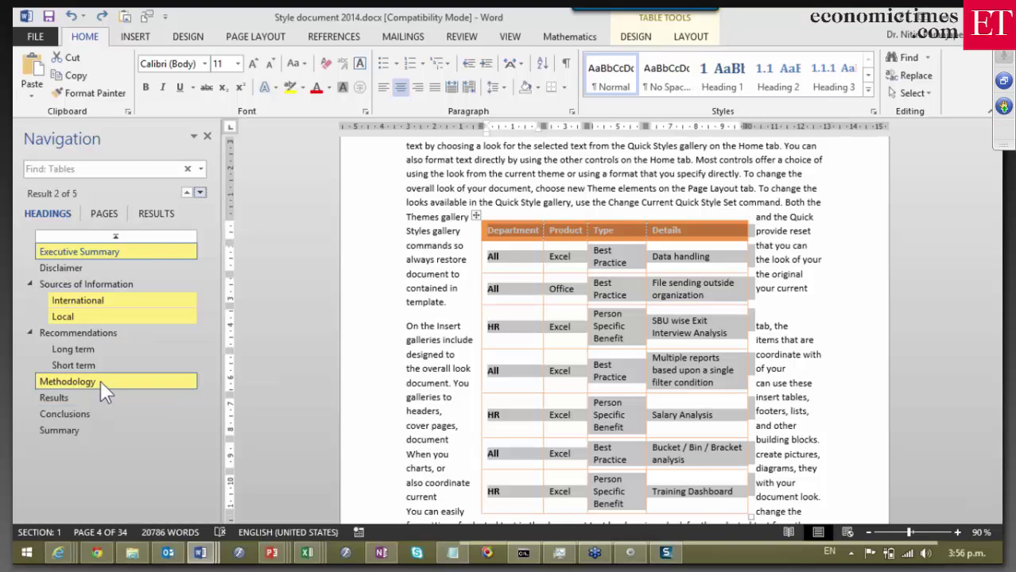
left_click(106, 219)
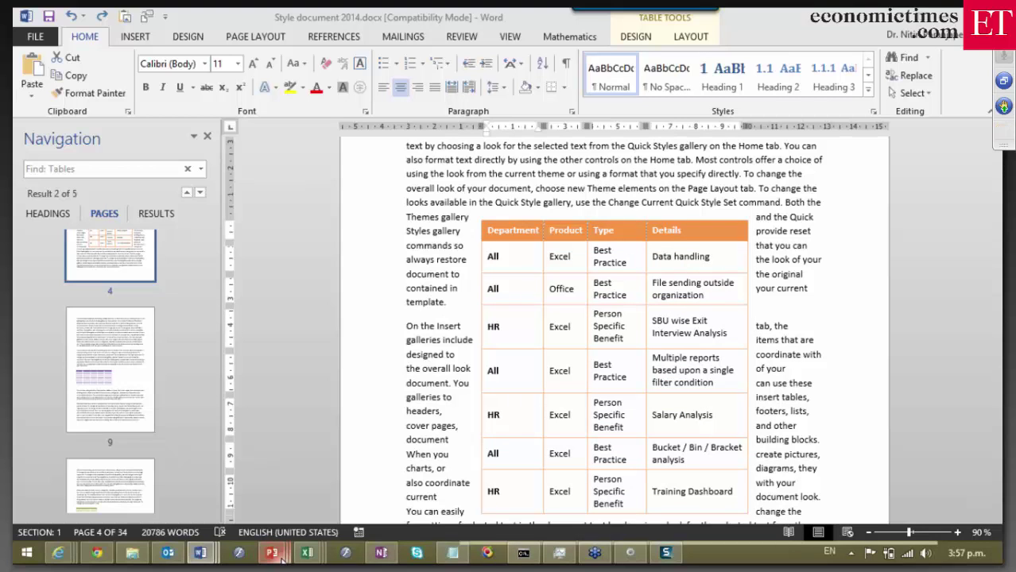
left_click(275, 554)
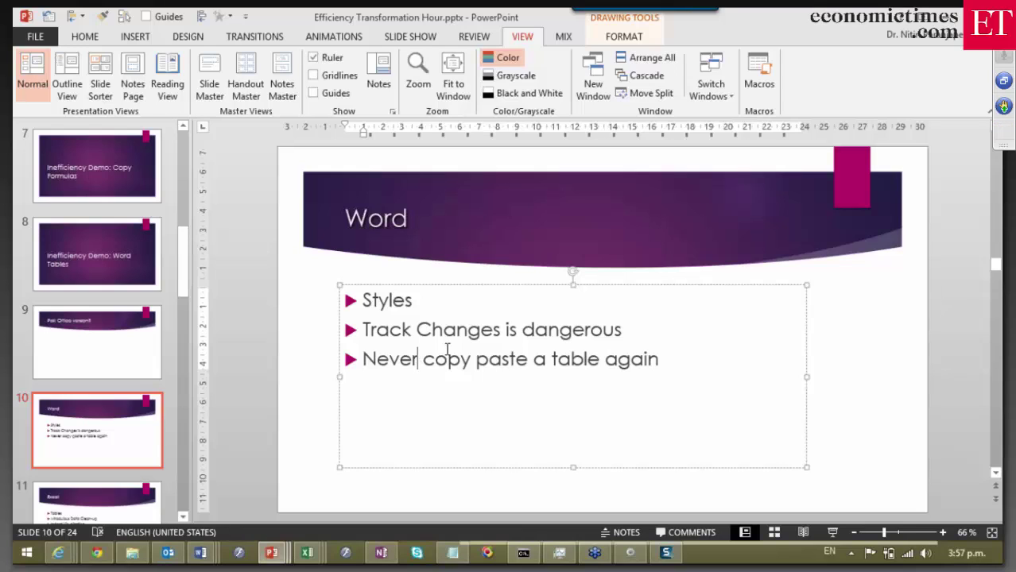
Leave PowerPoint's 'Word' slide and return to Style document 2014.docx in Word.
key("alt+Tab")
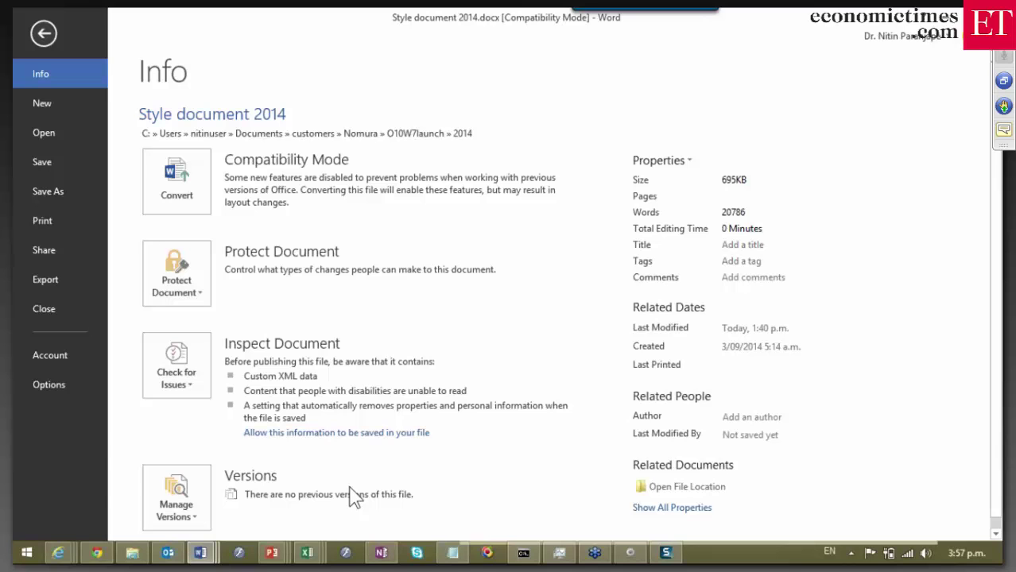
Bring up Risk - Track Changes V2.docx and turn on Track Changes.
left_click(200, 553)
left_click(624, 477)
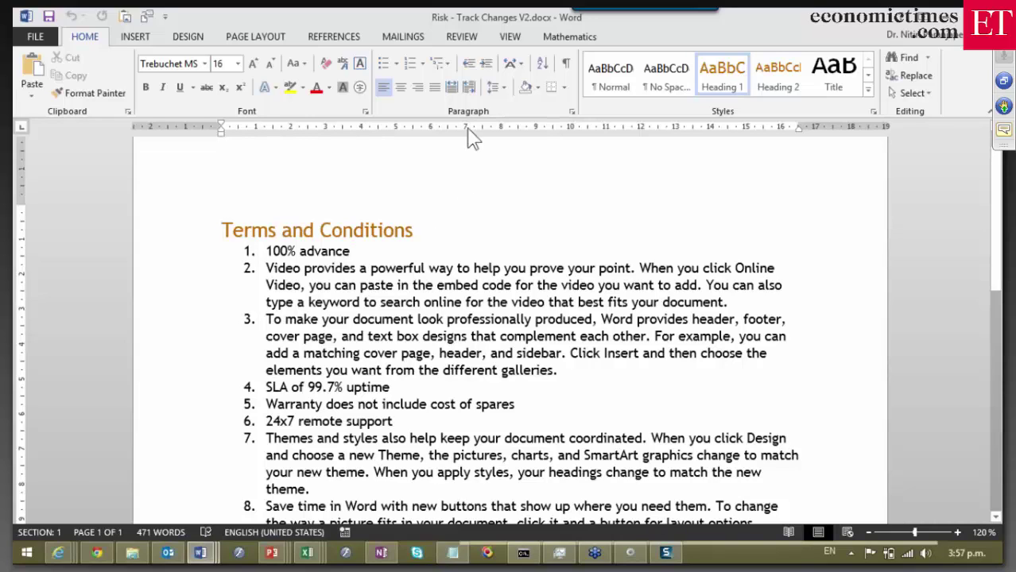
left_click(463, 38)
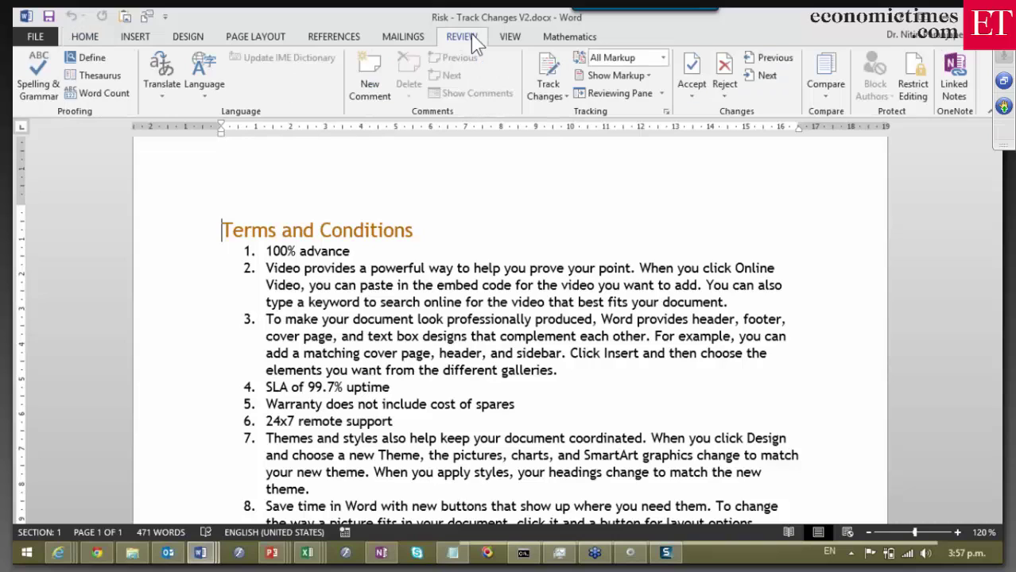
left_click(546, 76)
Replace 100% with No, change 99.7% to 99.99%, and change remote to local.
left_click_drag(297, 251, 269, 251)
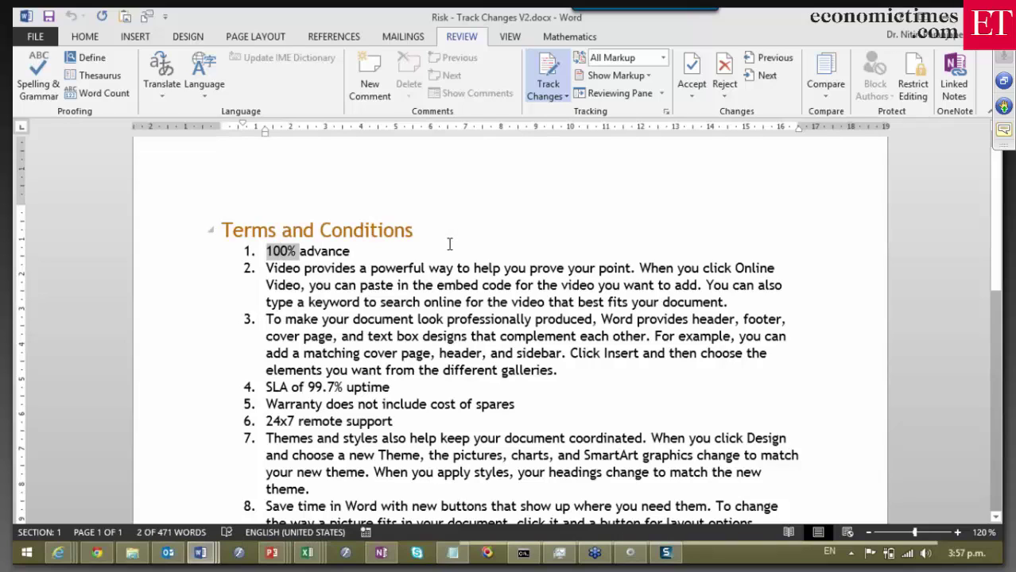
type("N")
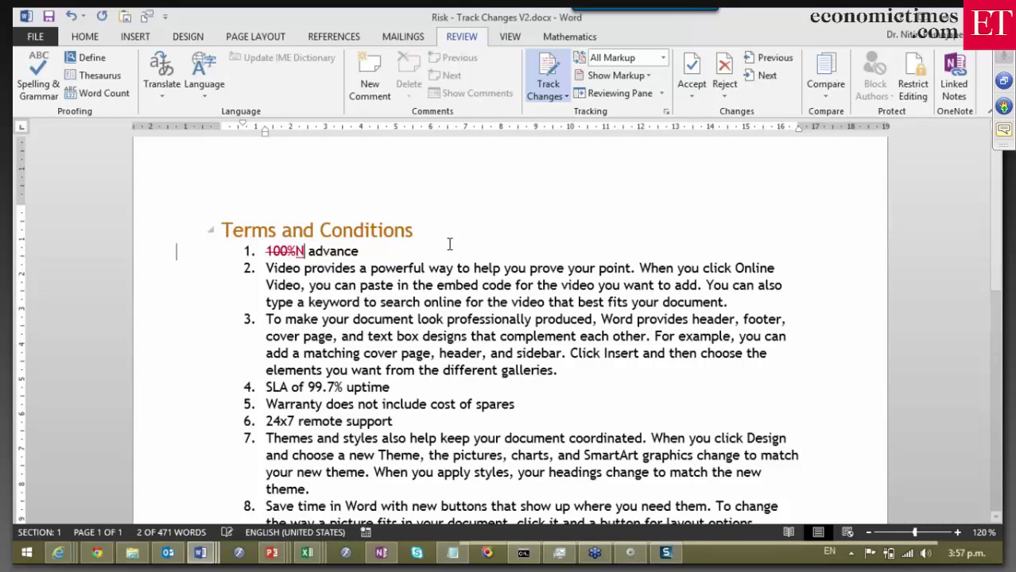
type("o")
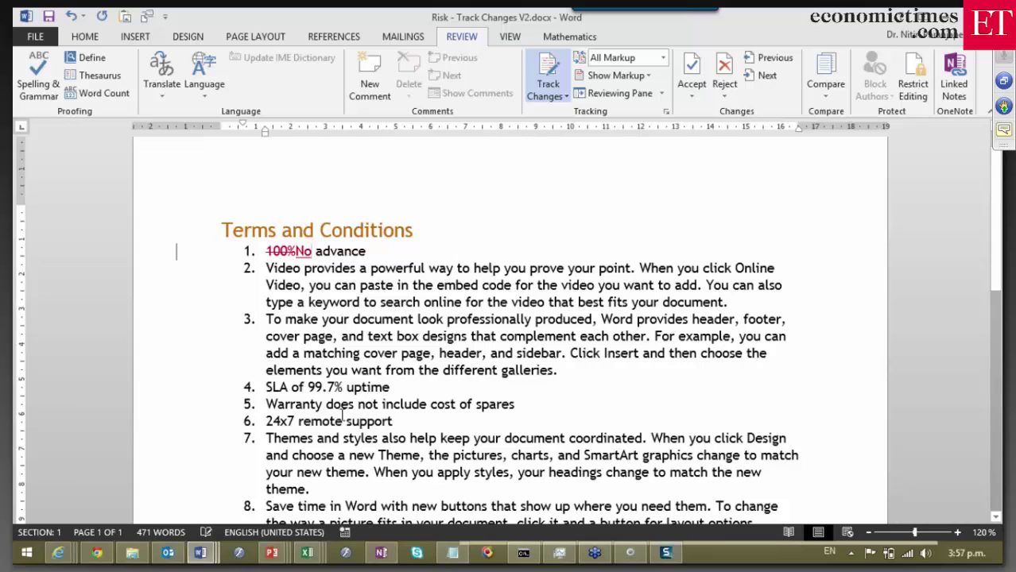
left_click_drag(327, 387, 334, 387)
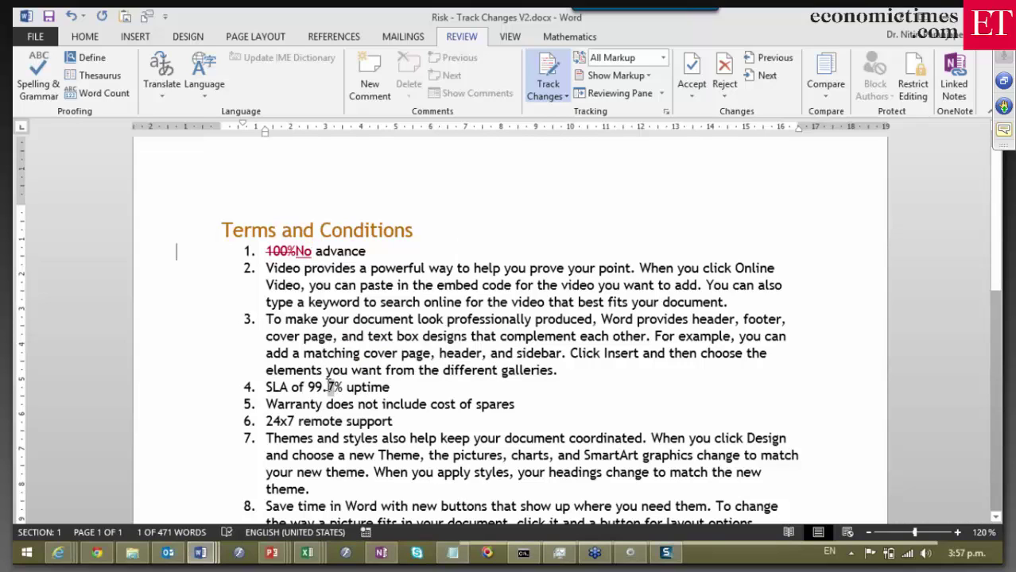
type("99")
left_click(321, 422)
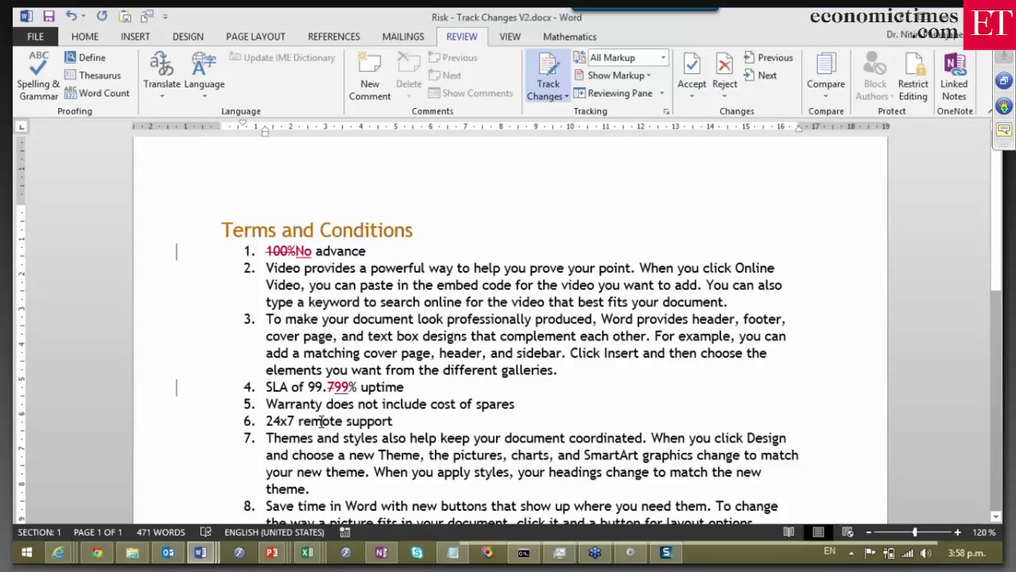
double_click(321, 422)
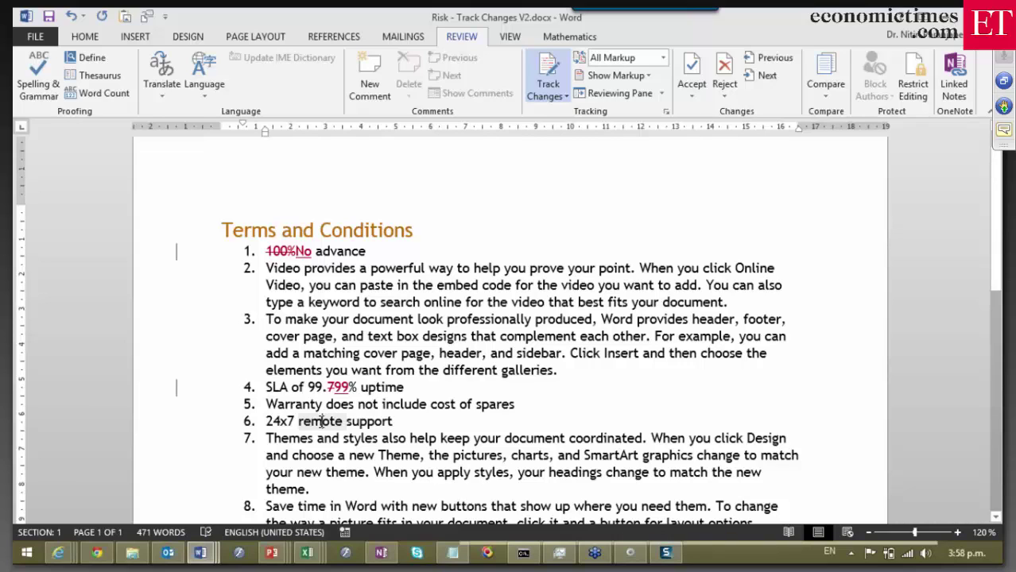
type("lo ")
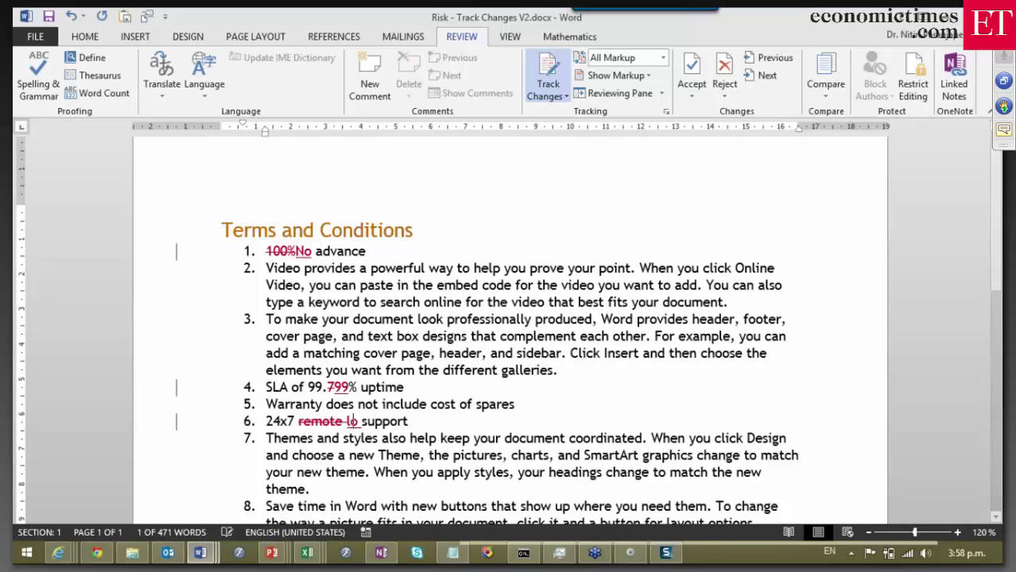
type("cal")
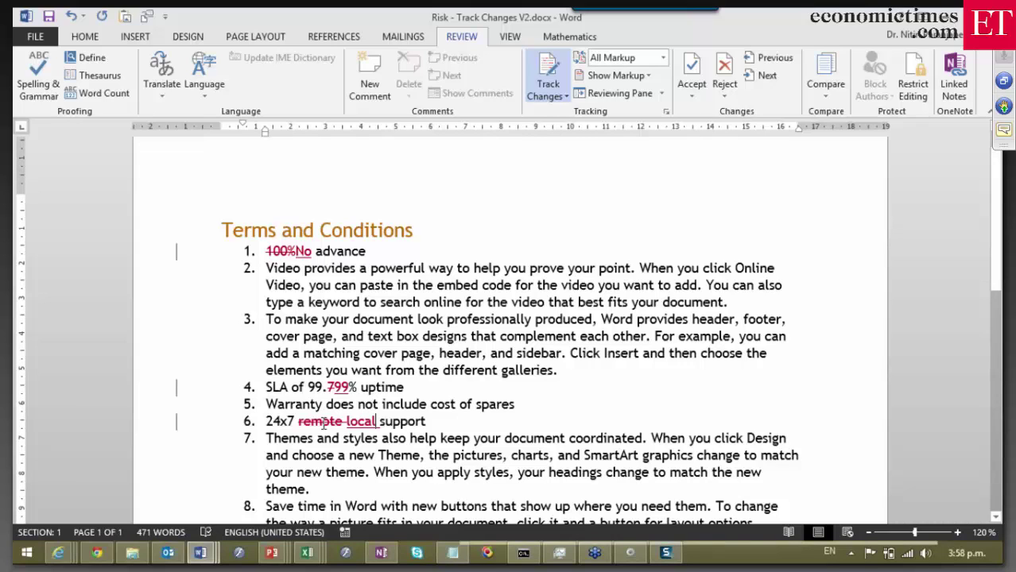
Change 'years' to 'days' in item 10, giving 'Comprehensive Support for 3 days'.
scroll(323, 423, "down", 1)
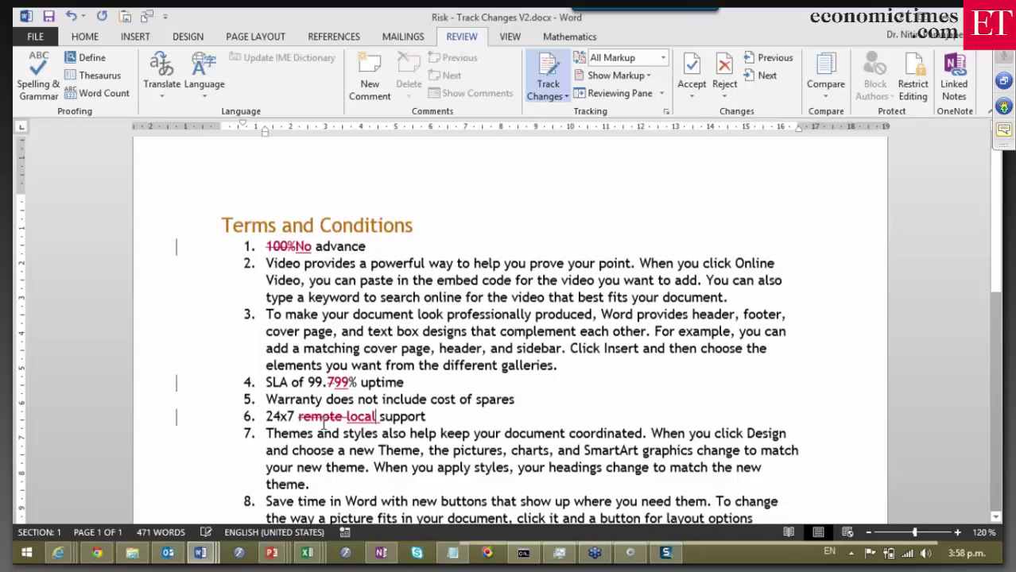
scroll(323, 423, "down", 3)
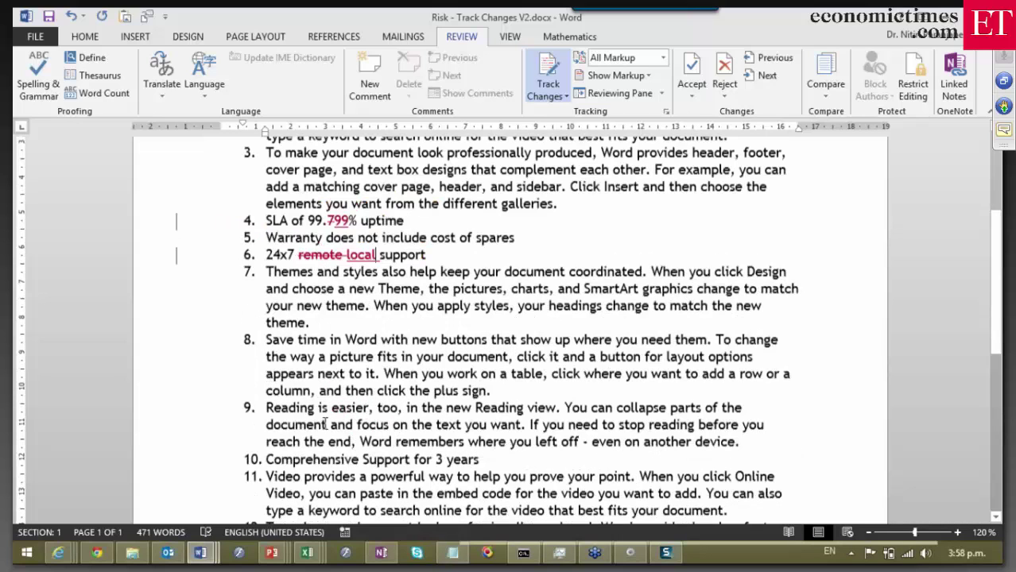
scroll(324, 424, "down", 3)
double_click(462, 331)
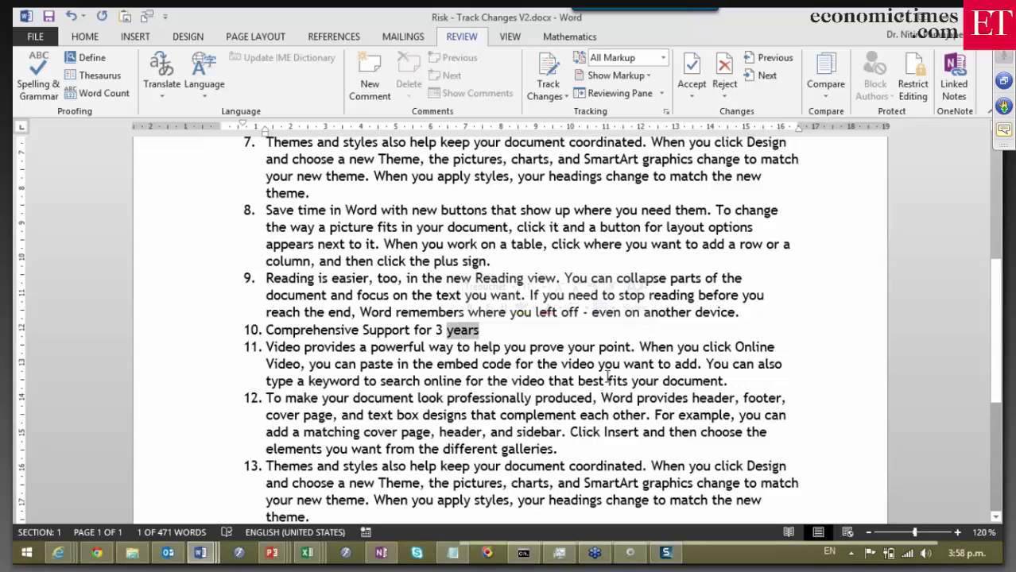
type("days")
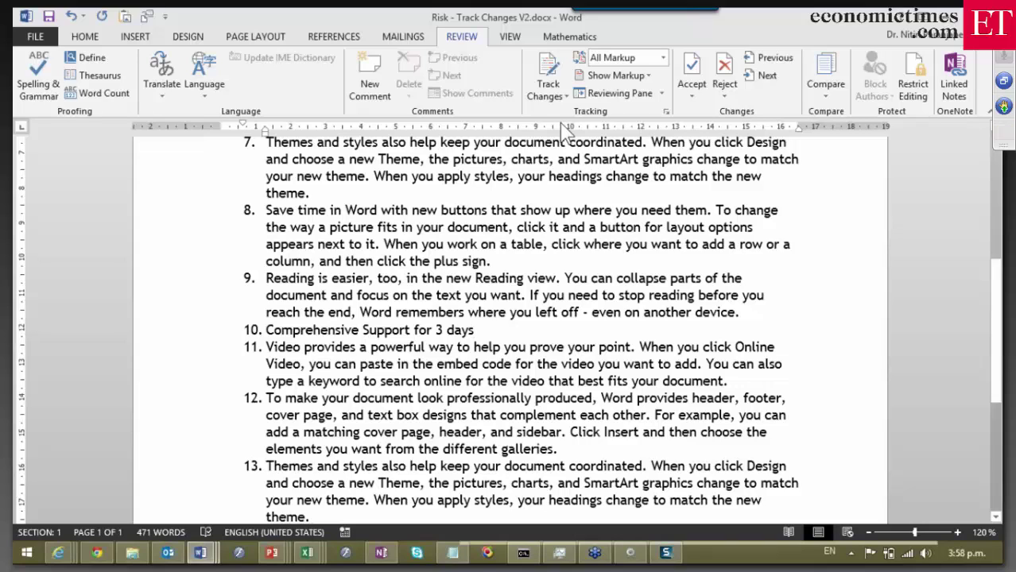
Turn tracking on, restrict editing to Tracked changes only, and choose Yes, Start Enforcing Protection.
left_click(549, 73)
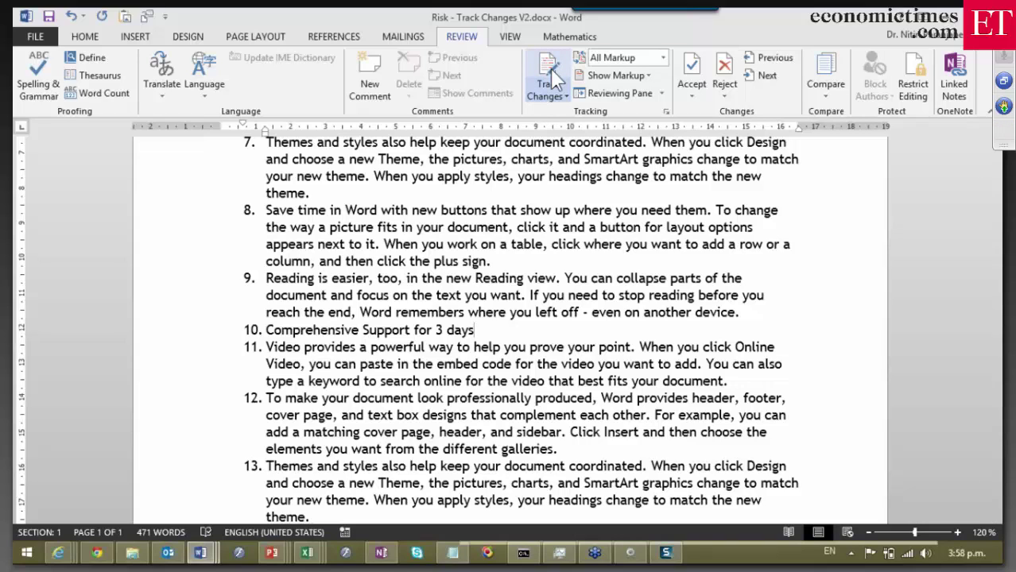
left_click(914, 89)
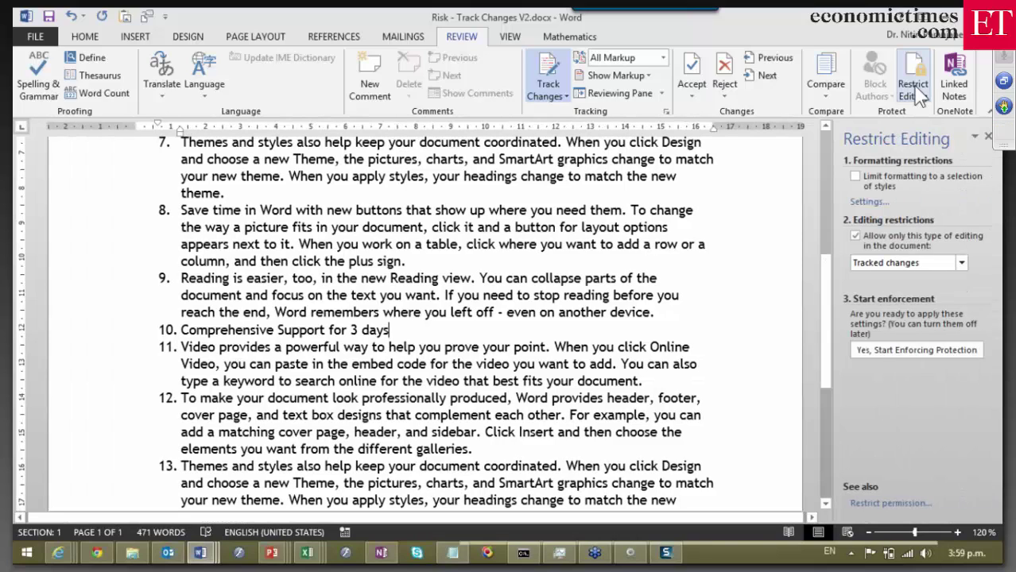
left_click(881, 246)
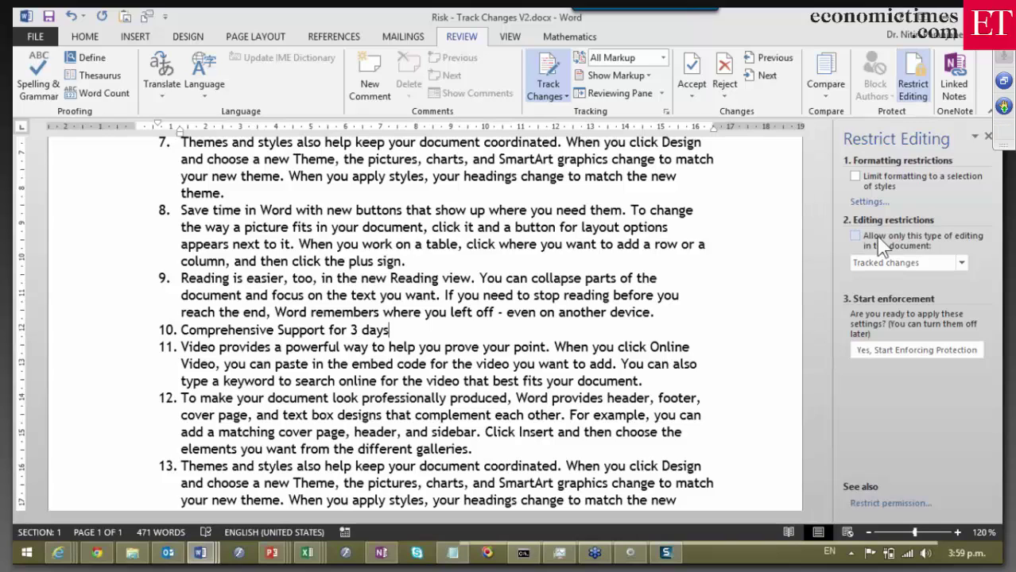
left_click(881, 243)
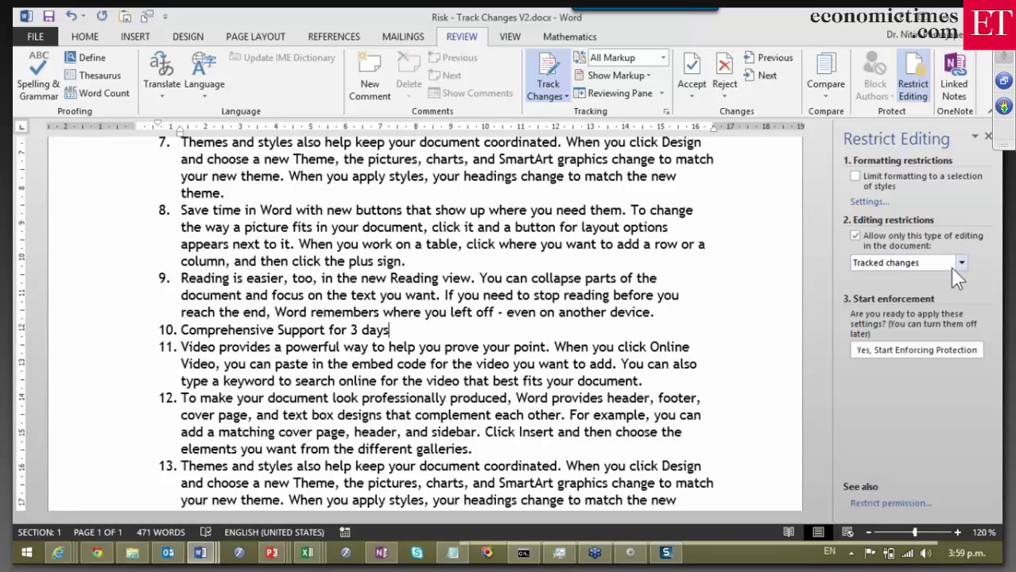
left_click(899, 355)
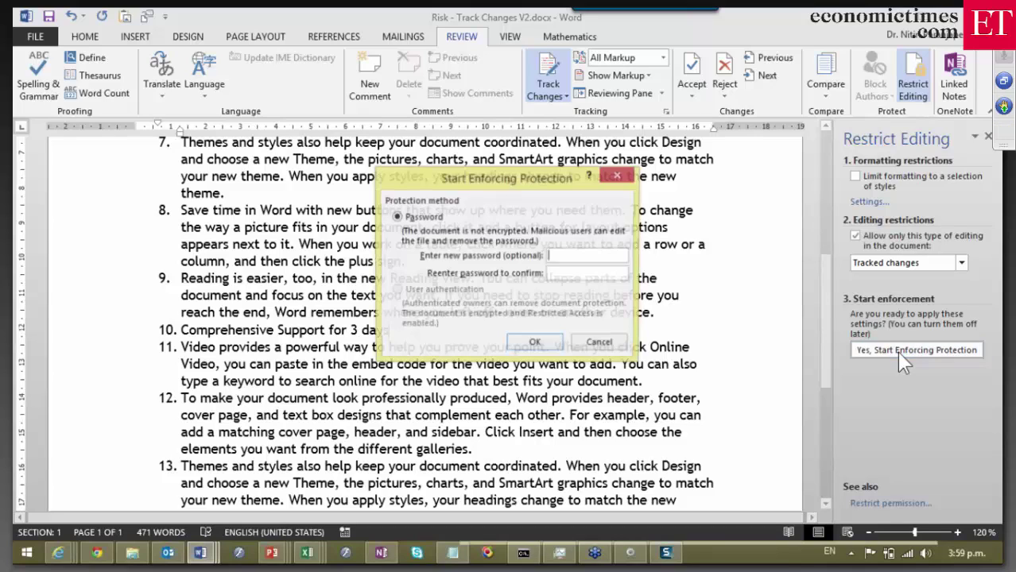
Enter and confirm a protection password, then type 'fdsfds' on item 10 to test tracking.
type("1")
key("Tab")
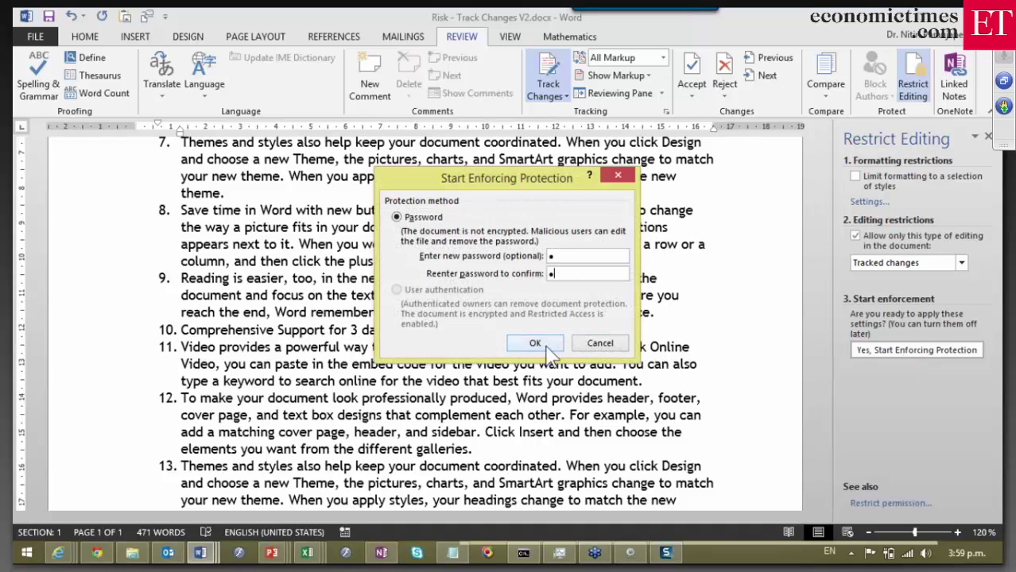
type("1")
left_click(545, 346)
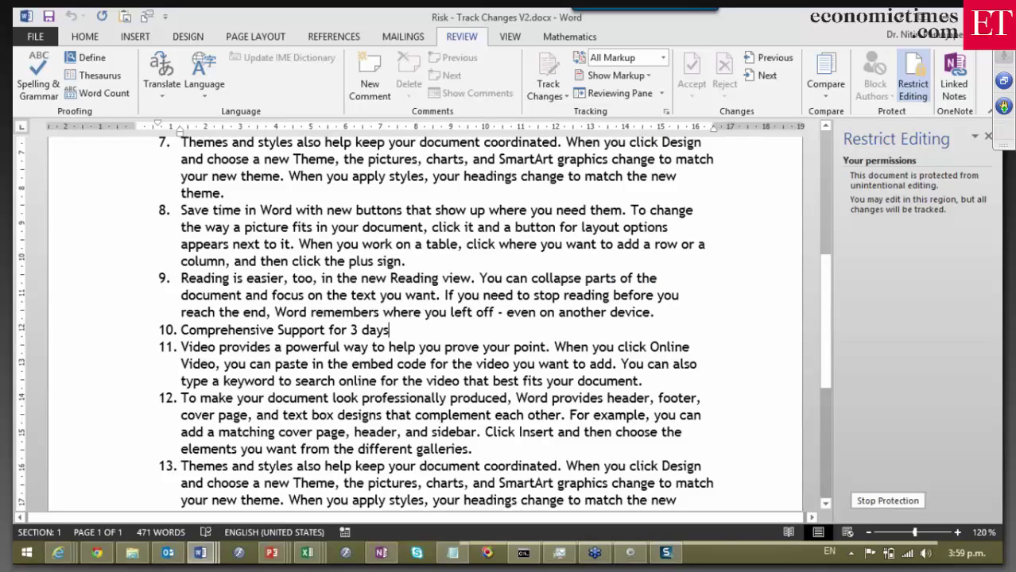
type("fdsf")
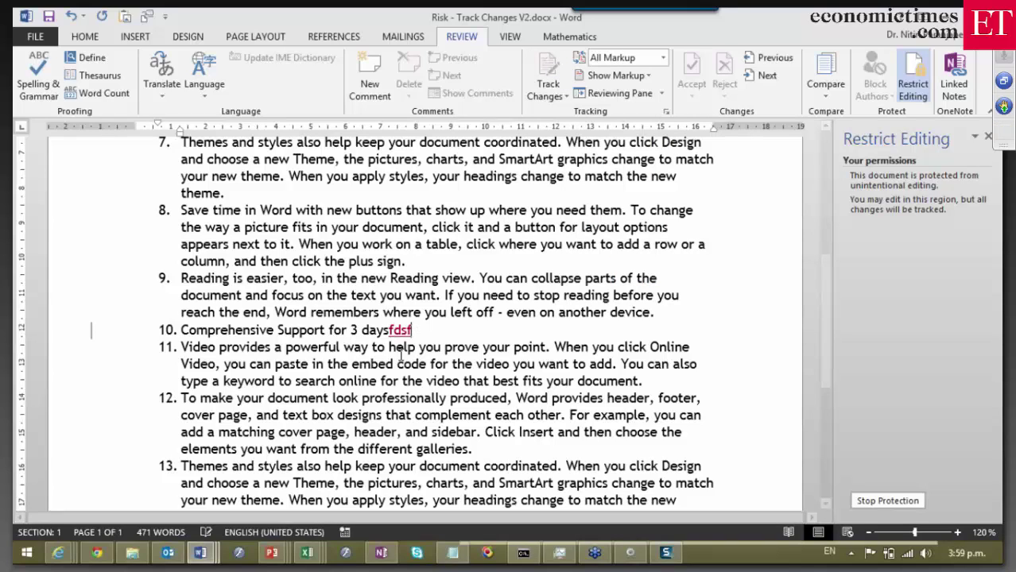
type("ds")
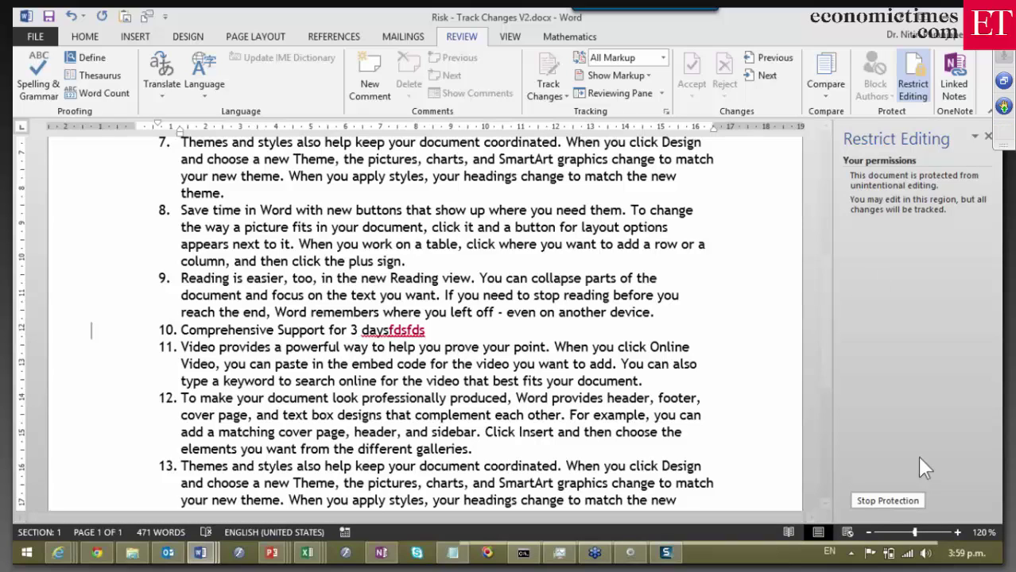
Stop protection using the password, then close Risk - Track Changes V2.docx without saving.
left_click(914, 503)
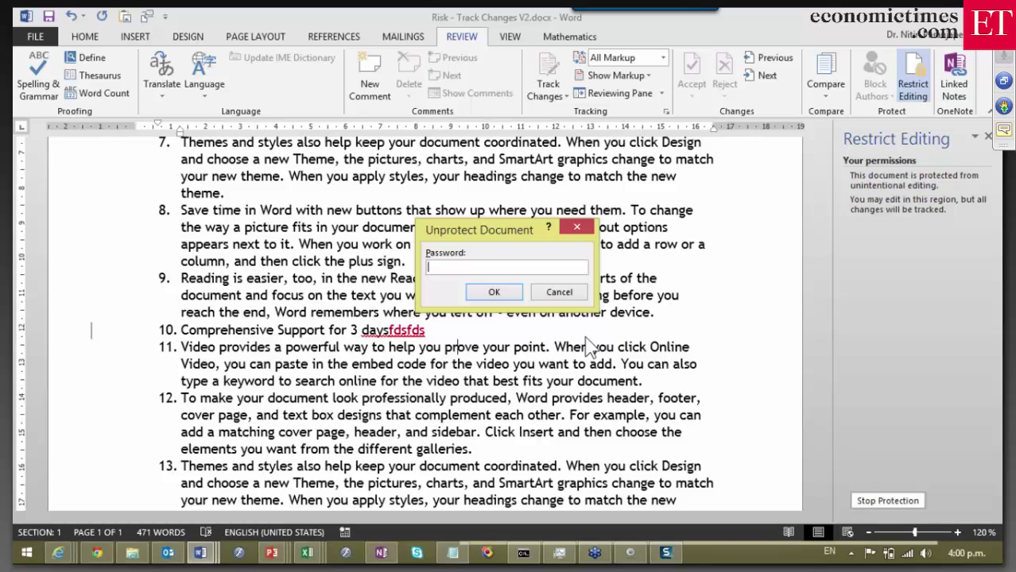
type("password")
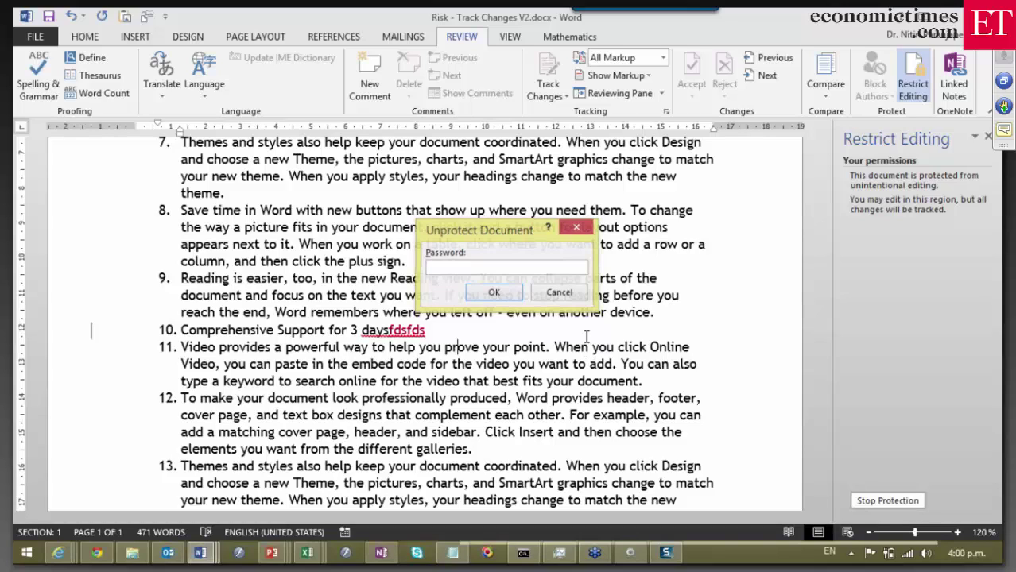
key("Return")
key("alt+f")
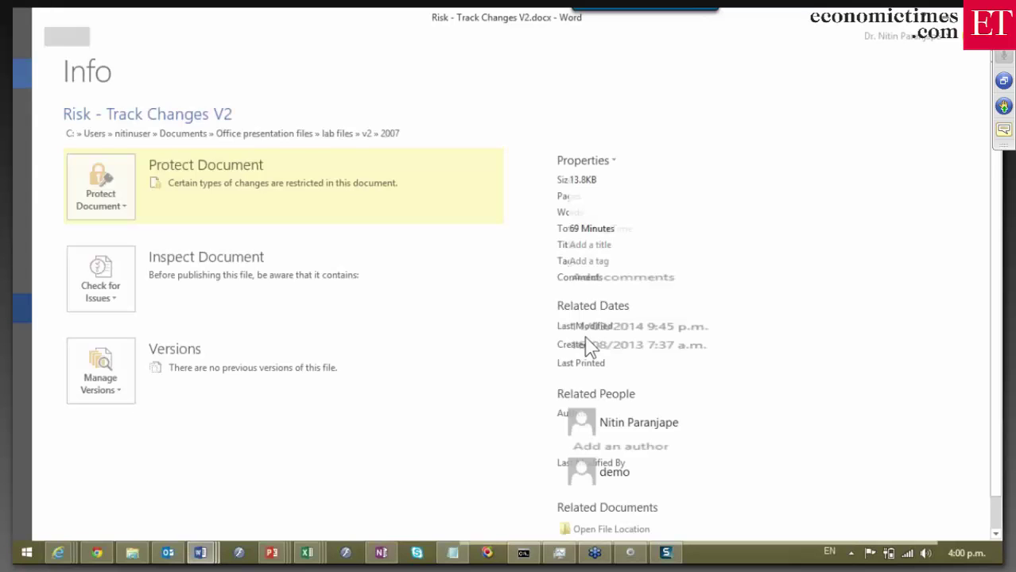
key("c")
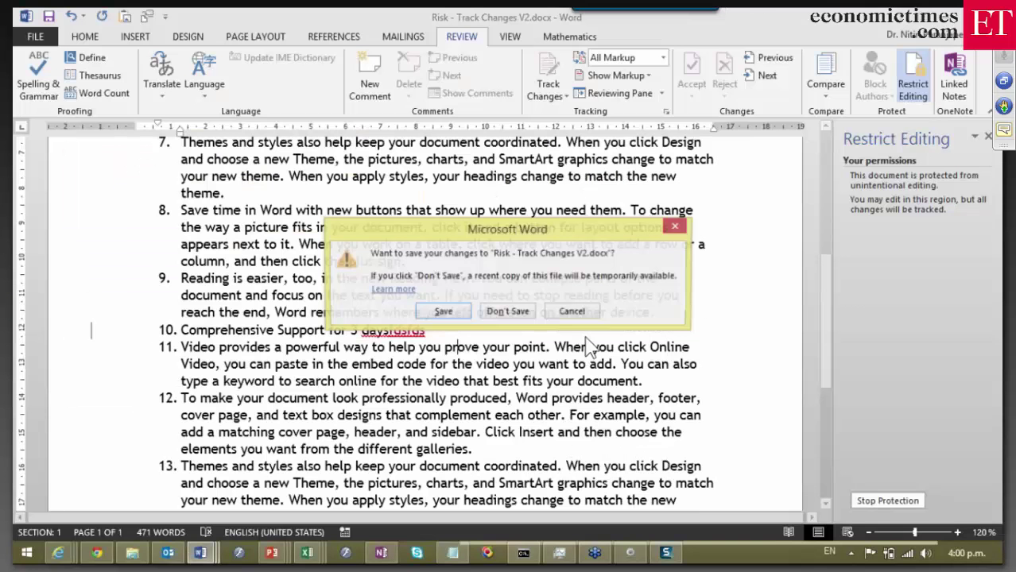
left_click(510, 310)
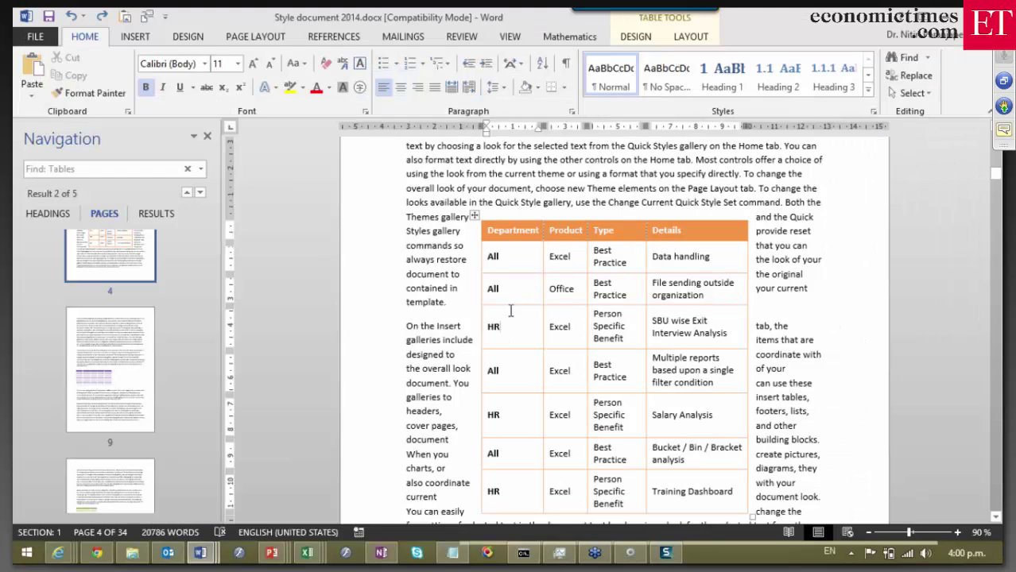
Open Track Changes > Lock Tracking to view the password prompt, then cancel it.
left_click(461, 37)
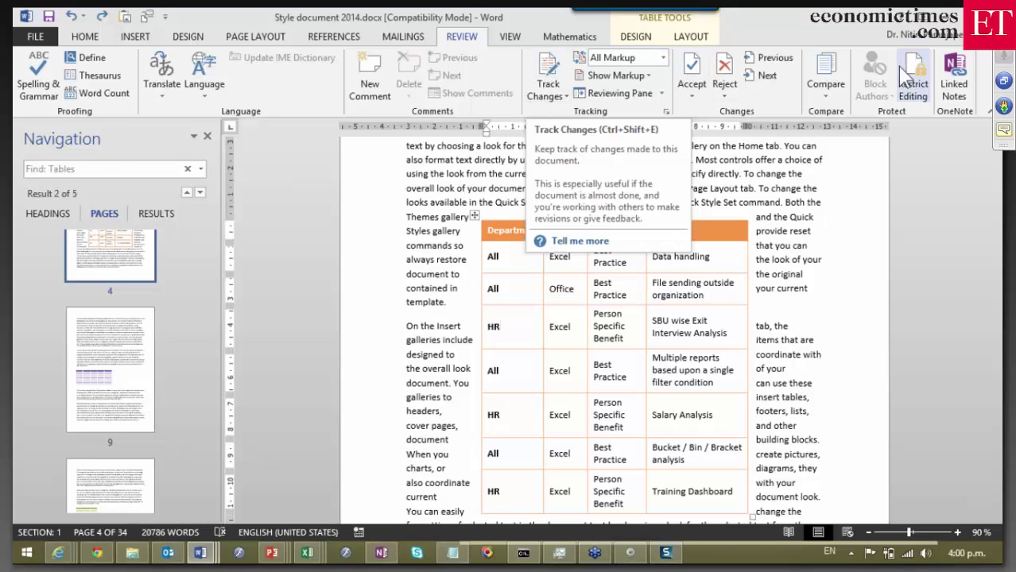
left_click(554, 100)
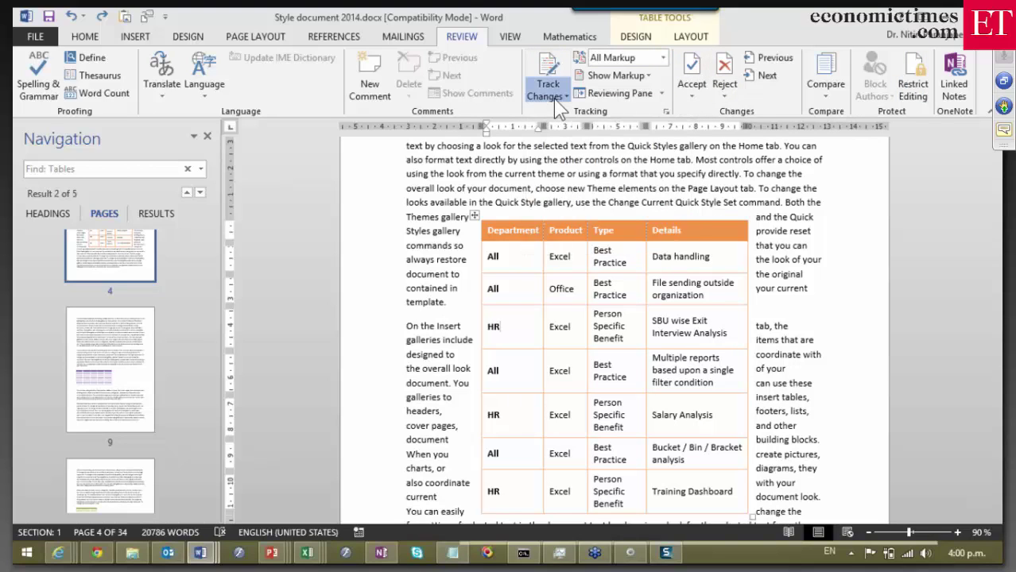
left_click(553, 99)
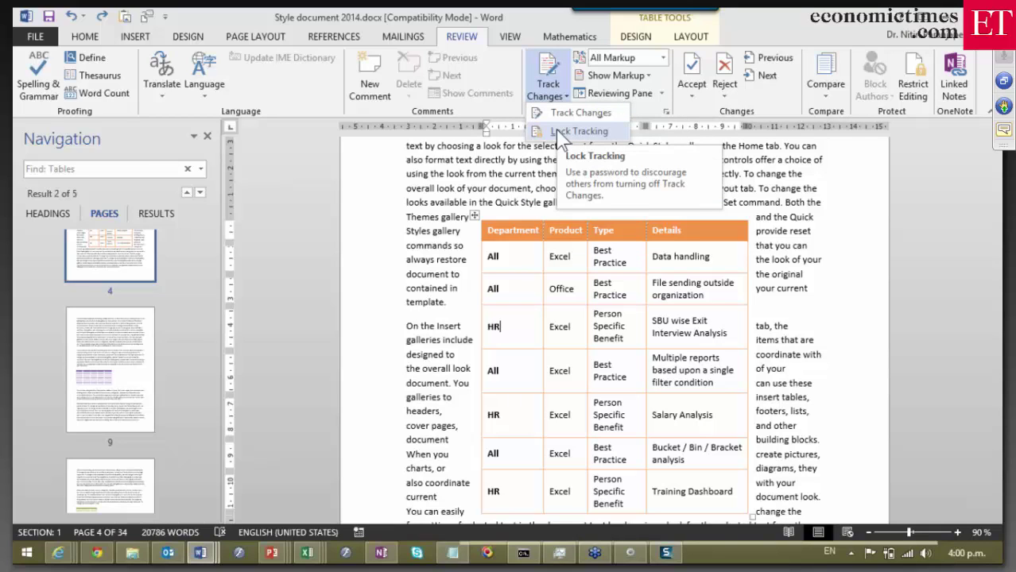
left_click(569, 132)
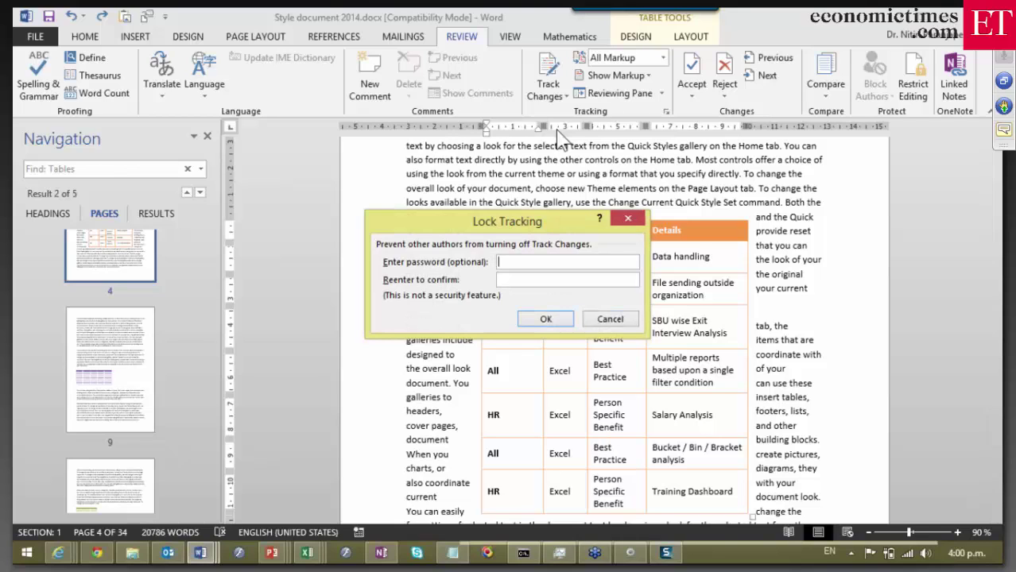
key("Escape")
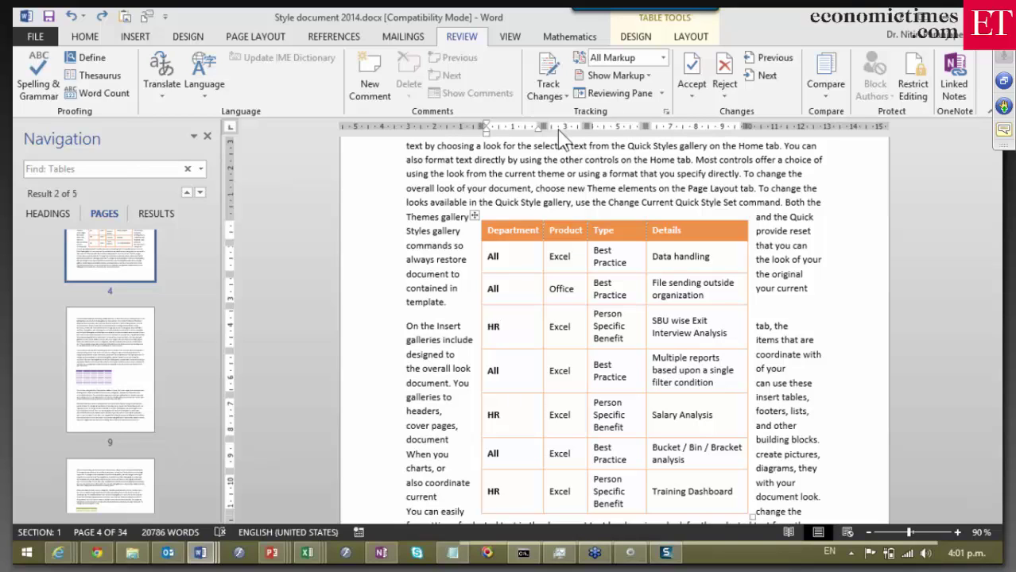
Move to PowerPoint's slide 11 'Excel', then bring up Table Demo V8.xlsx in Excel.
left_click_drag(542, 210, 538, 209)
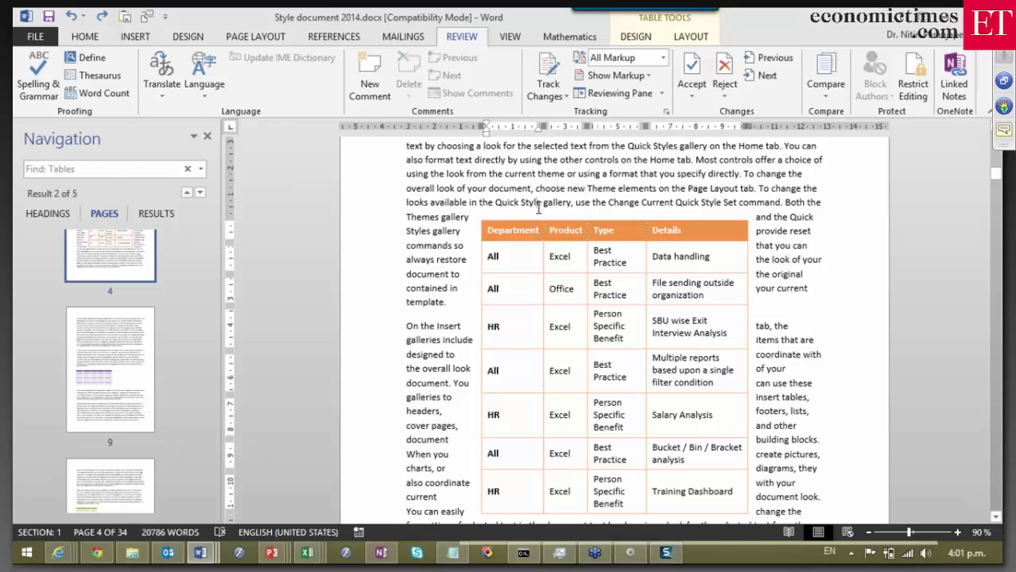
left_click(539, 204)
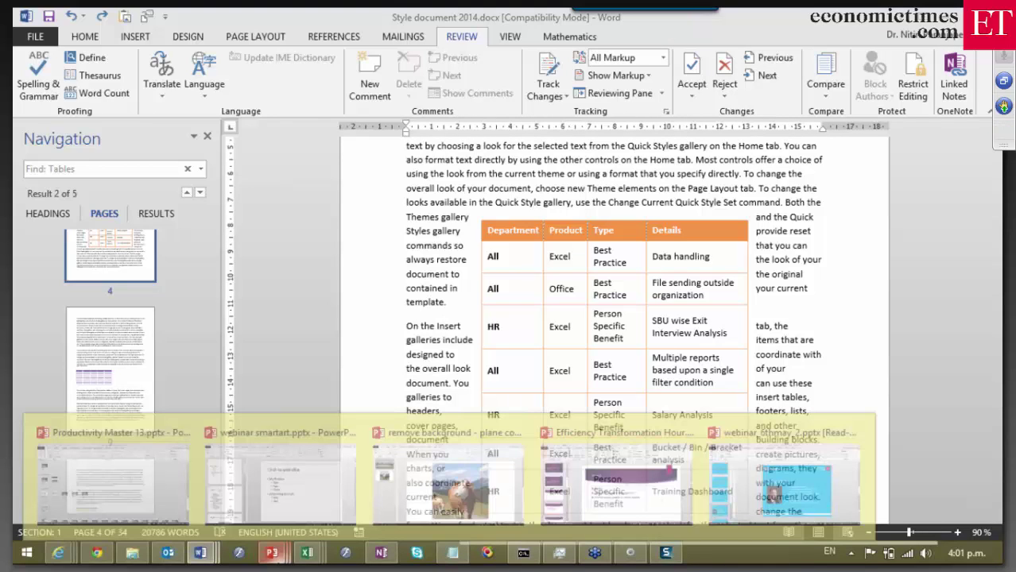
key("alt+Tab")
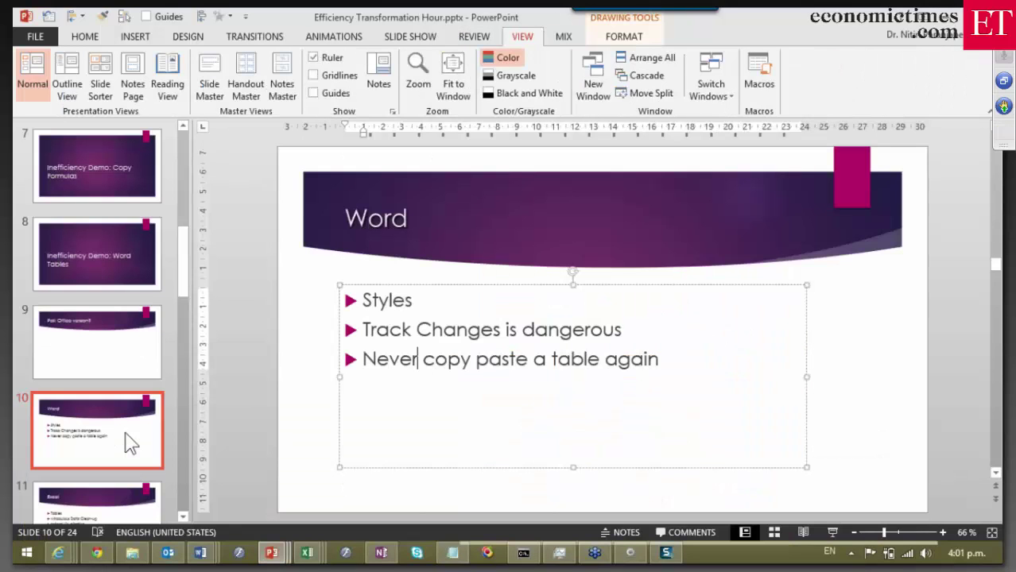
key("Down")
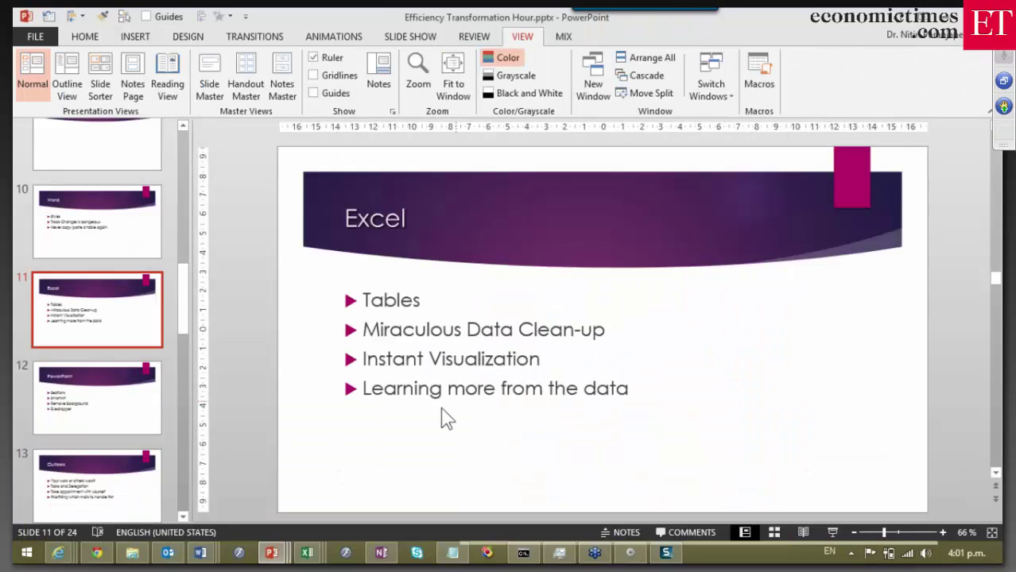
left_click(306, 553)
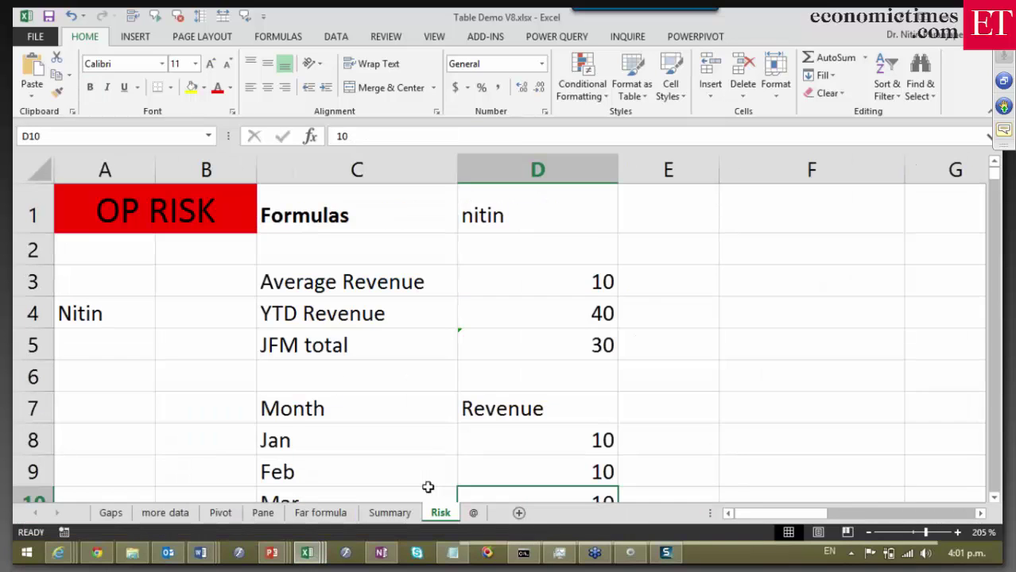
Scroll through the Risk sheet's revenue data and collapse the ribbon with Ctrl+F1.
scroll(477, 453, "down", 3)
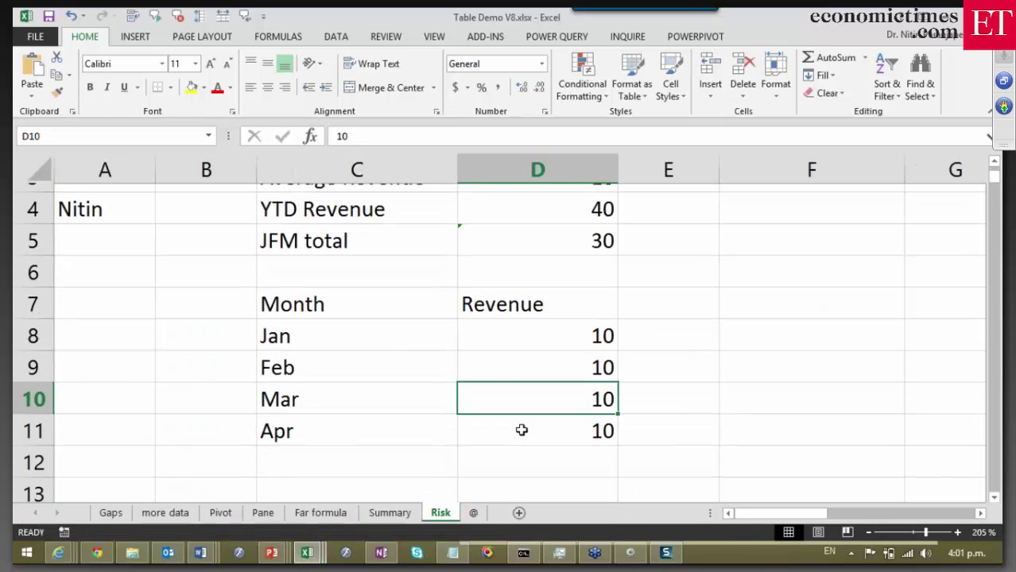
scroll(520, 430, "up", 1)
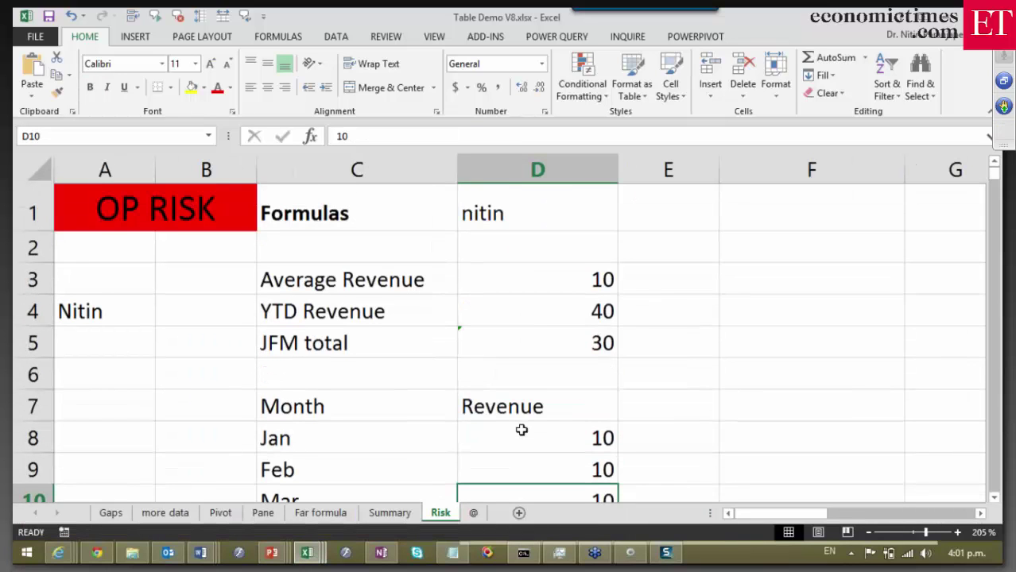
scroll(521, 430, "down", 1)
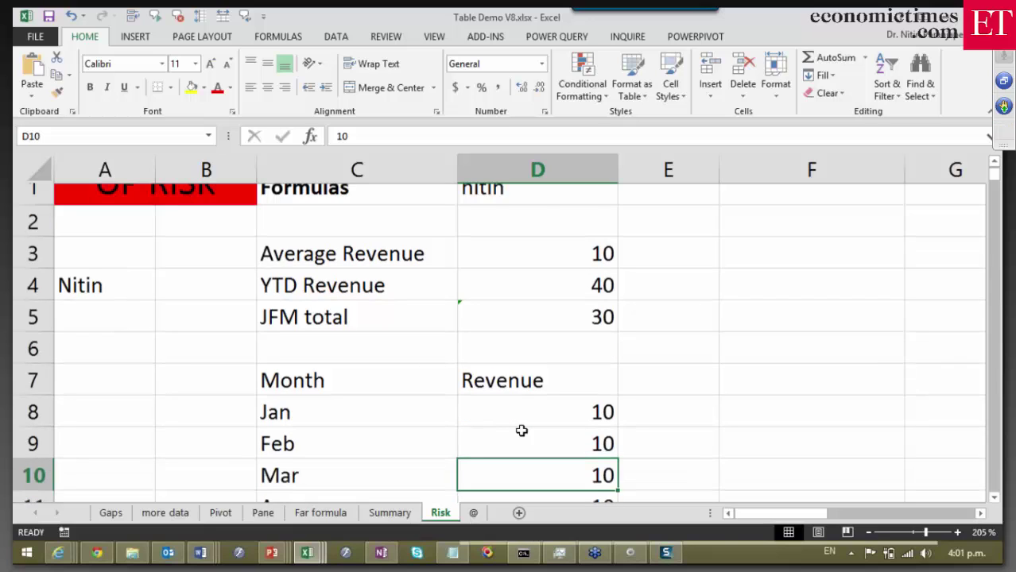
scroll(521, 430, "down", 1)
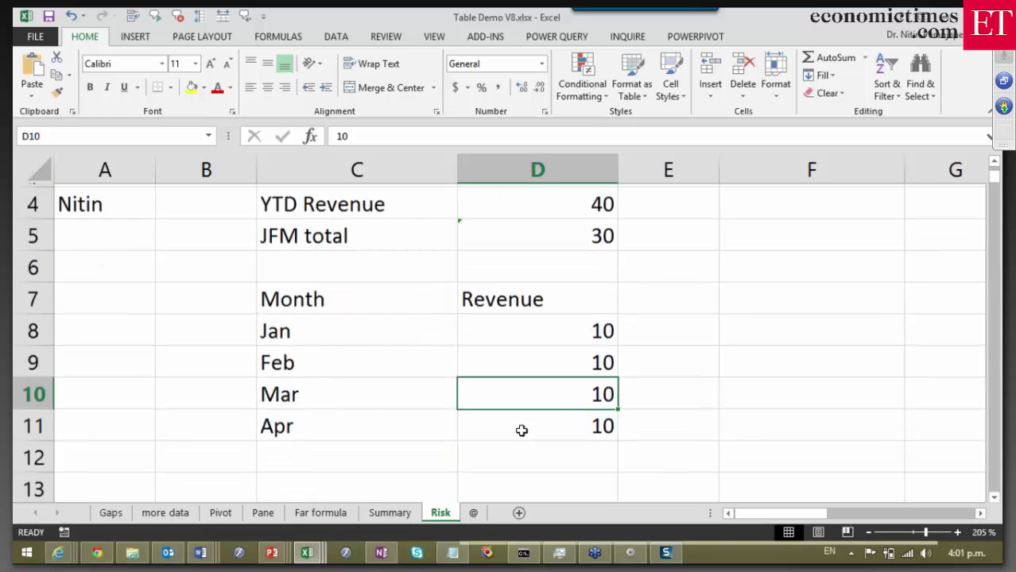
key("ctrl+F1")
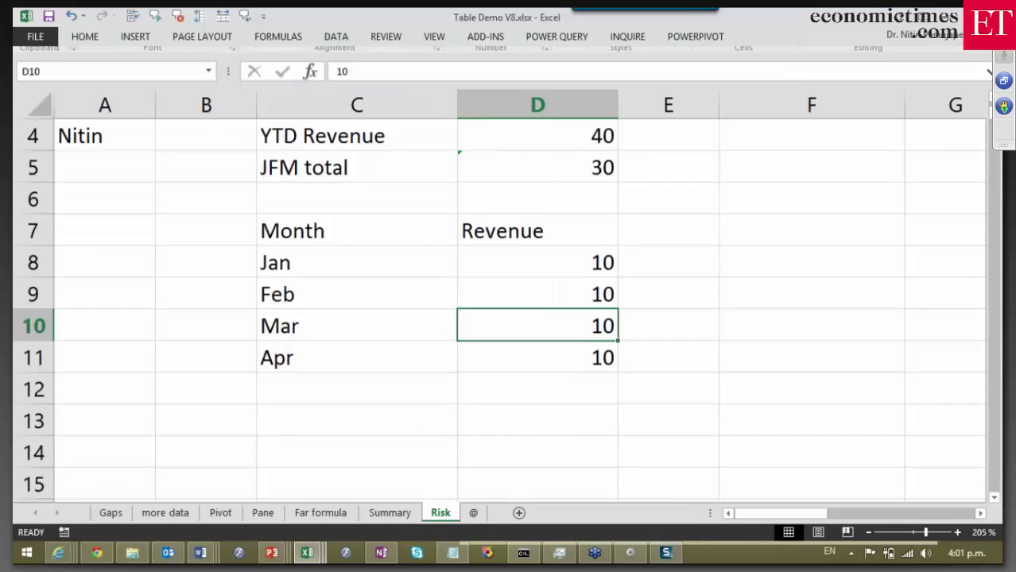
scroll(456, 363, "up", 1)
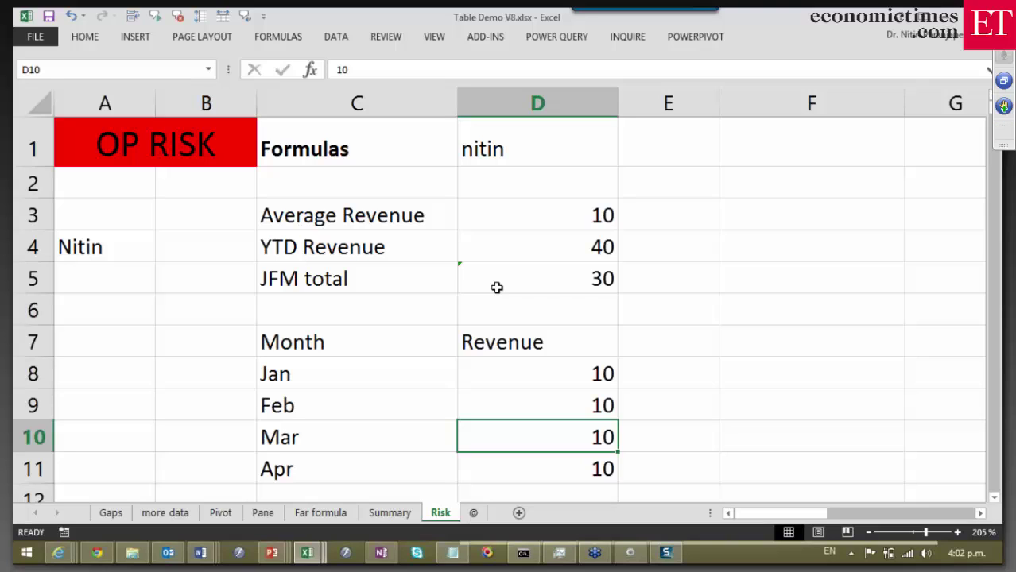
Inspect D5's =SUM(D8:D10) formula without editing it, then choose Ignore Error on it.
left_click(496, 288)
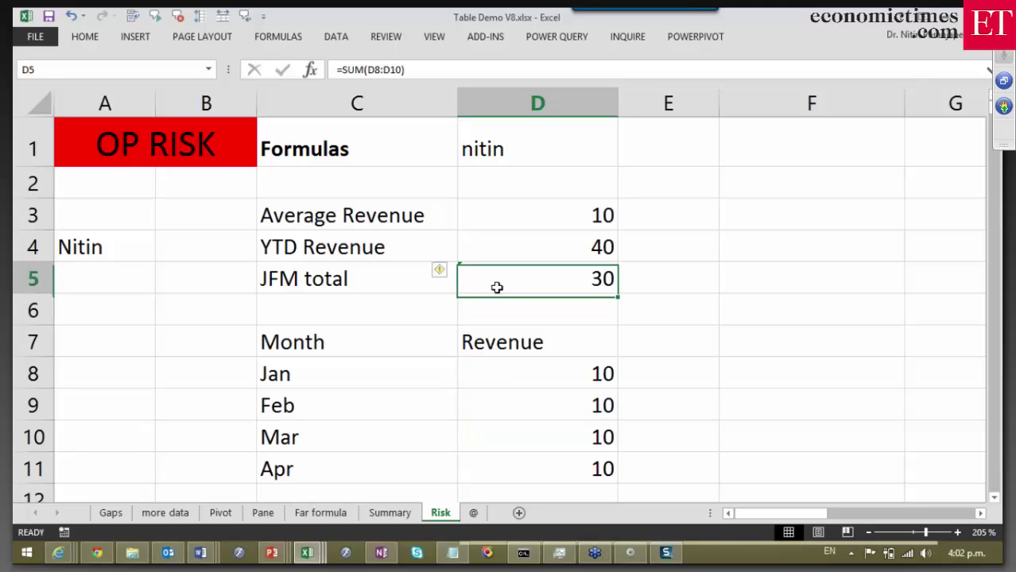
double_click(497, 288)
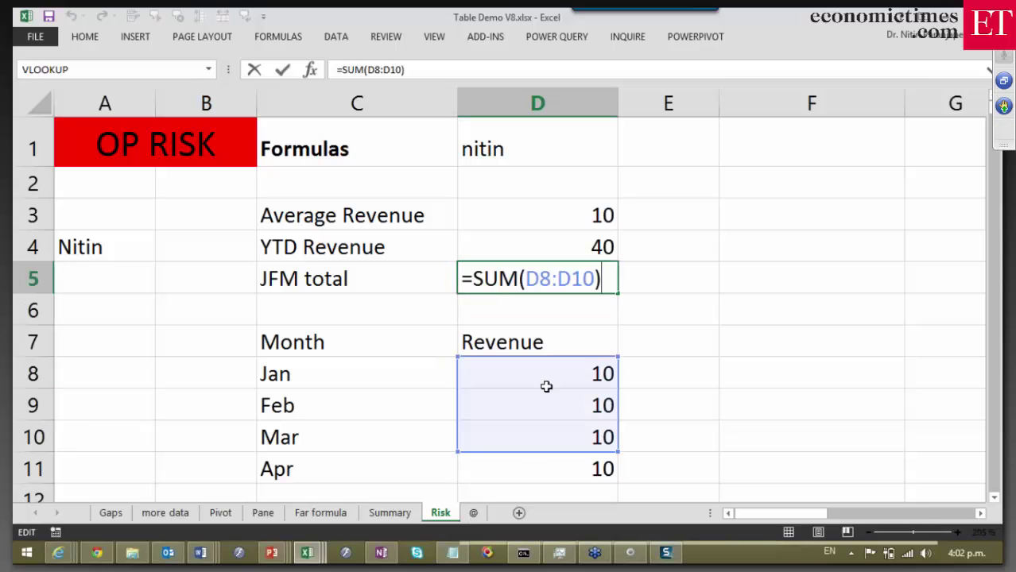
key("Escape")
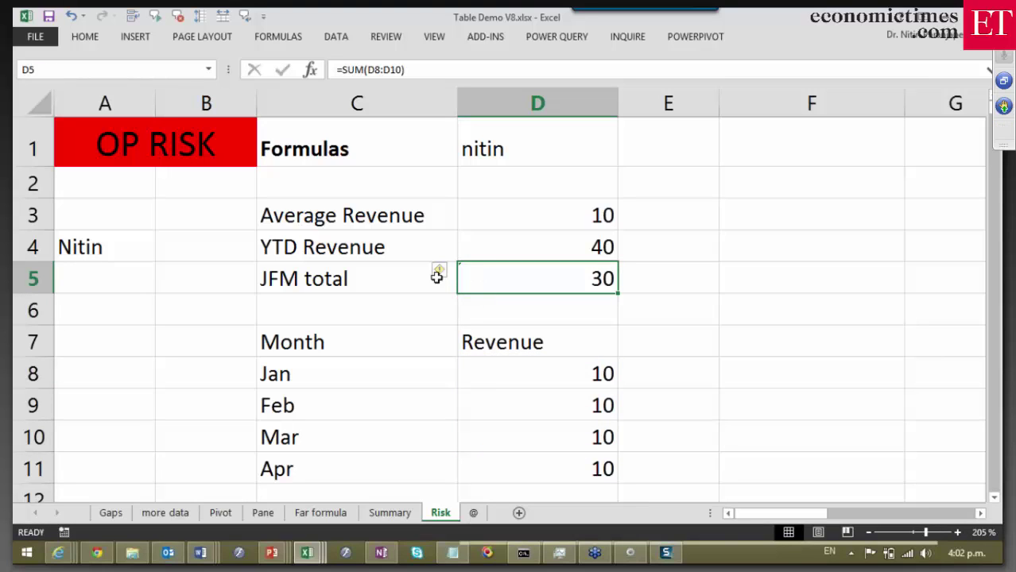
left_click(441, 273)
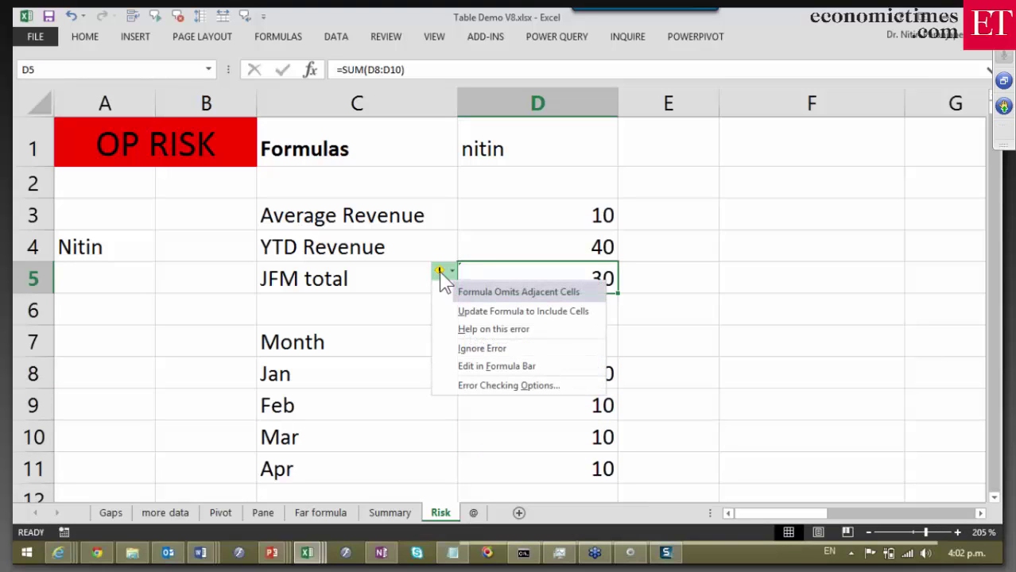
left_click(476, 347)
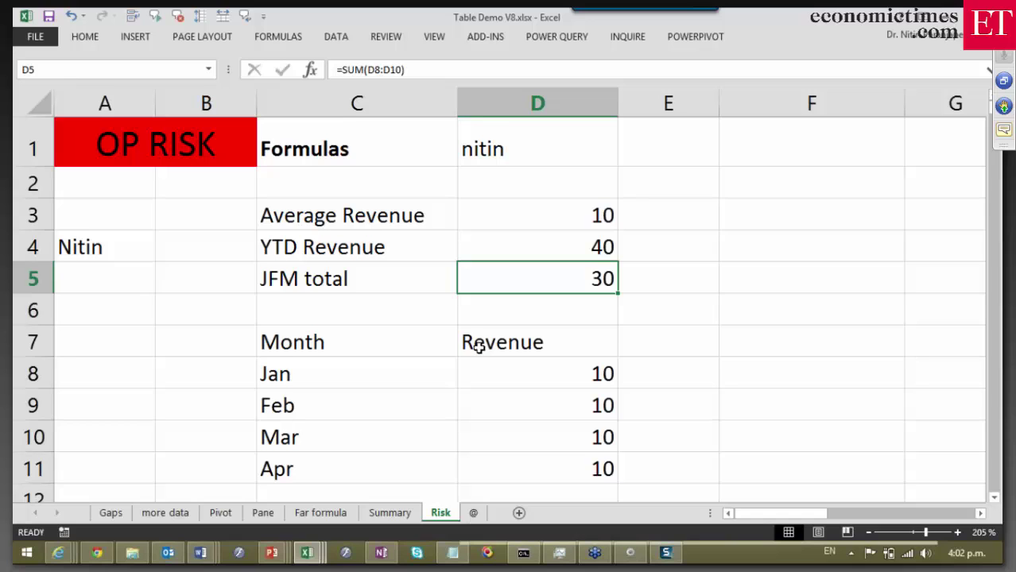
scroll(479, 346, "down", 1)
scroll(479, 347, "down", 1)
scroll(479, 347, "down", 1)
left_click(524, 390)
type("343")
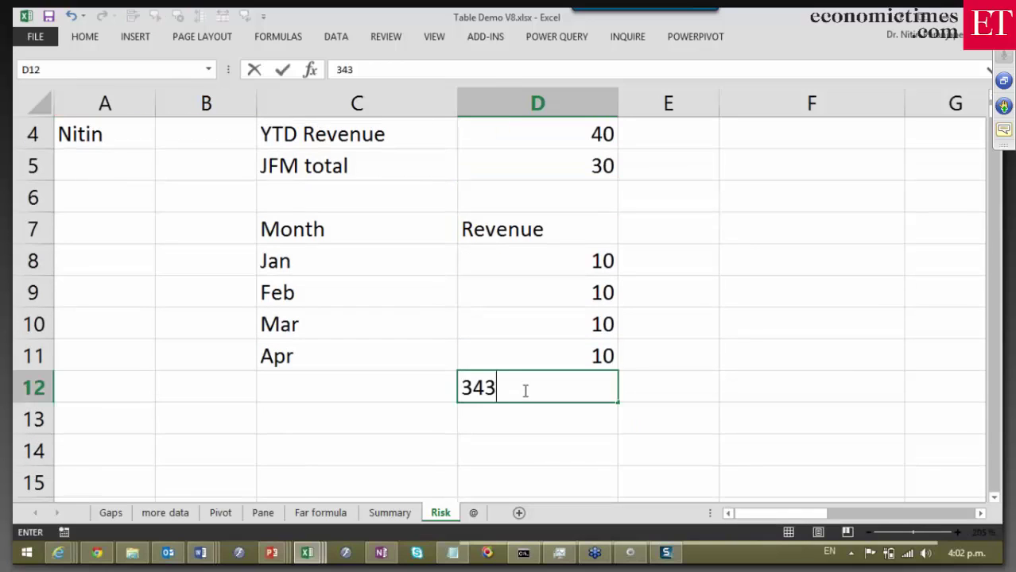
type("4")
key("Return")
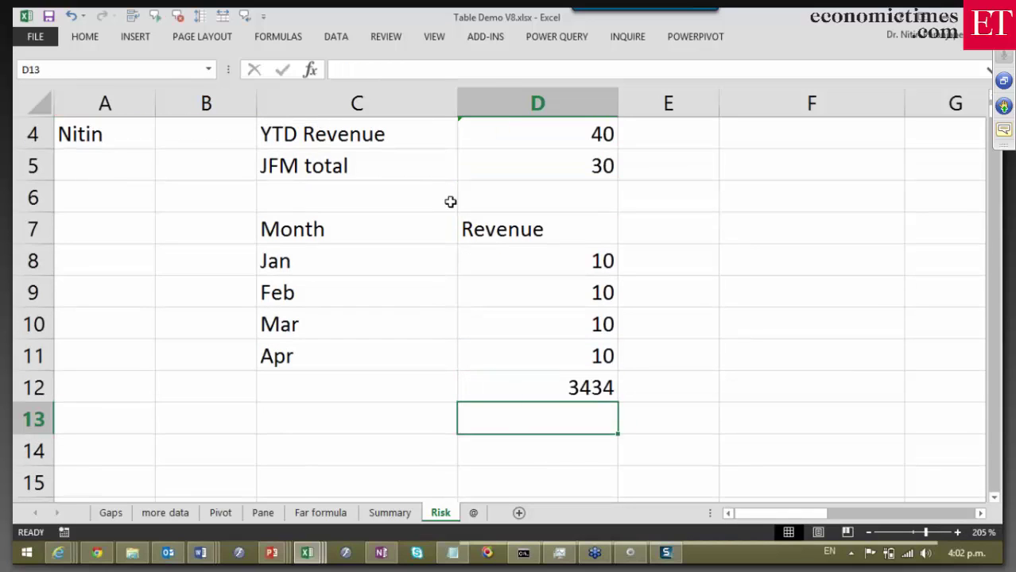
scroll(450, 202, "up", 1)
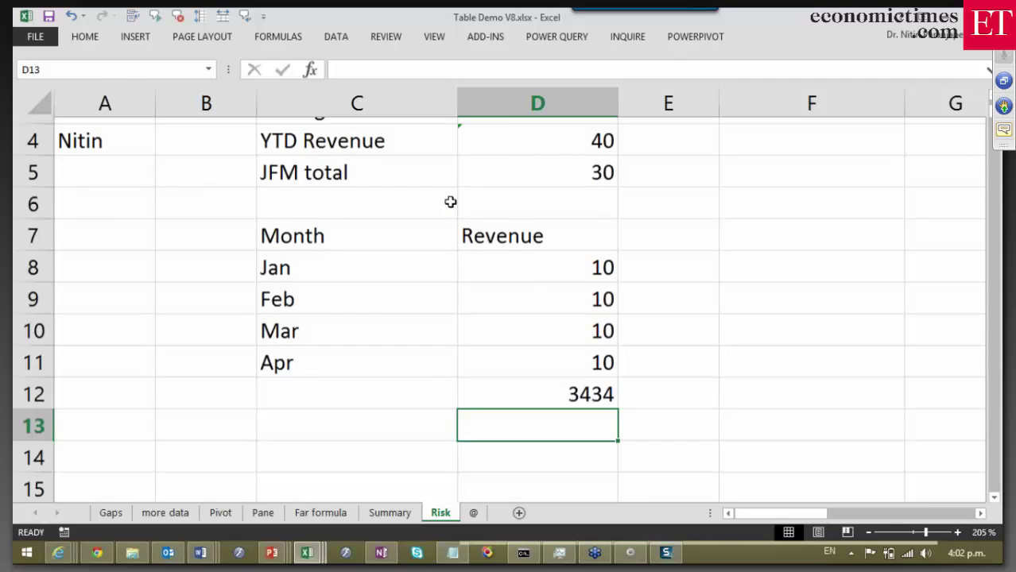
scroll(449, 201, "up", 1)
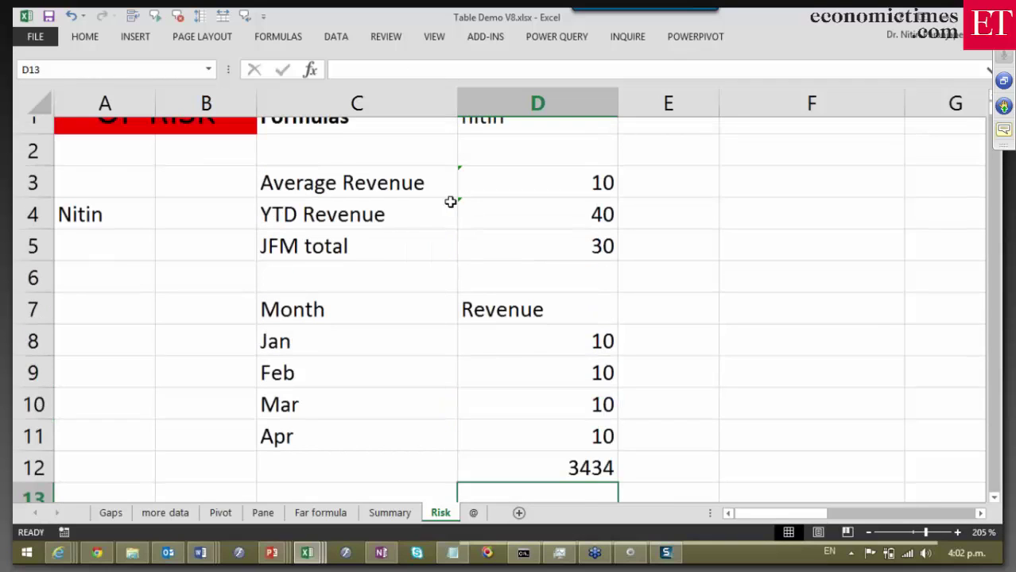
scroll(450, 201, "up", 1)
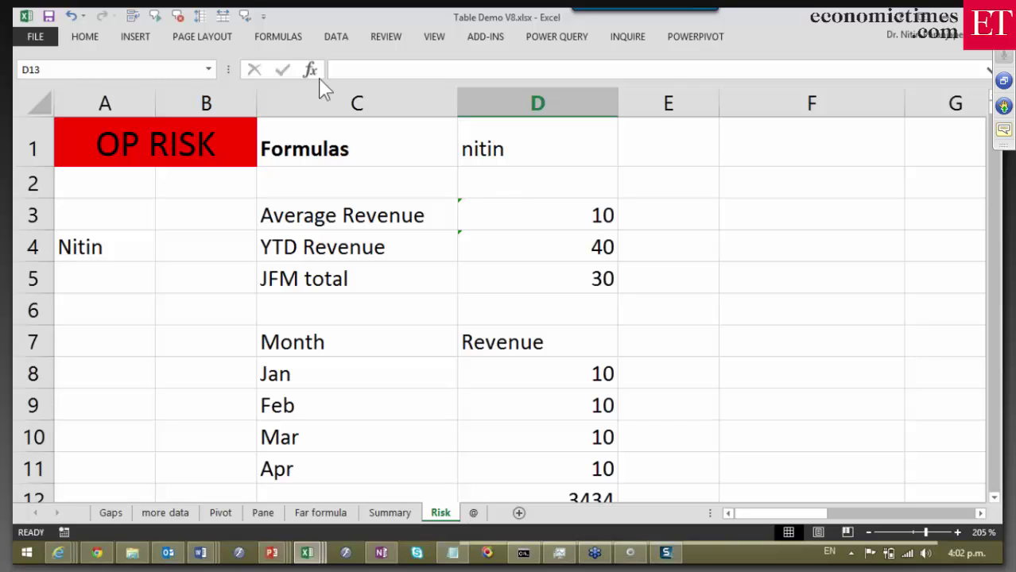
Run Error Checking and extend S14, D61, Average Revenue, YTD Revenue, T5 and V8 to include row 12.
left_click(278, 37)
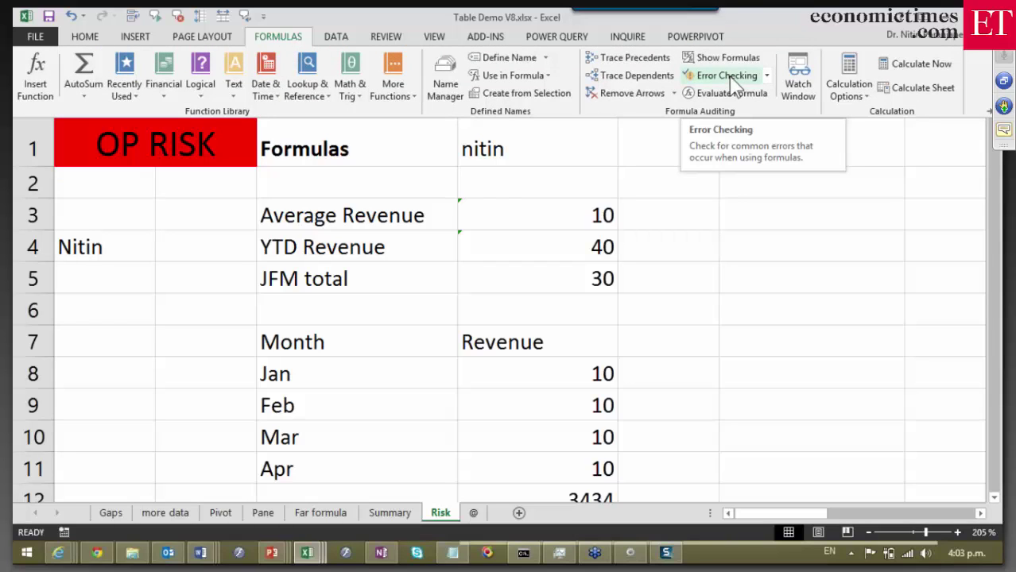
left_click(731, 77)
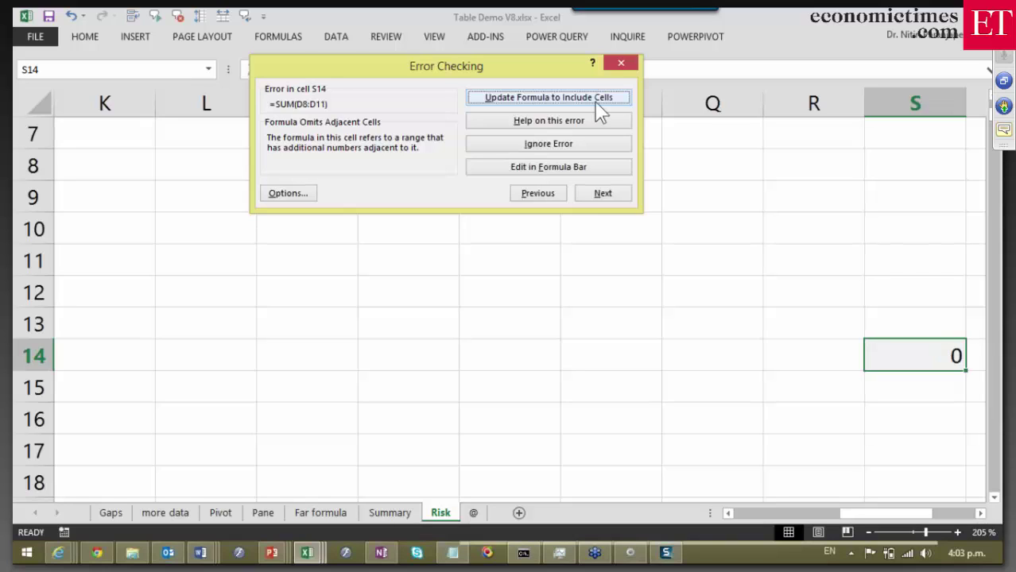
left_click(597, 101)
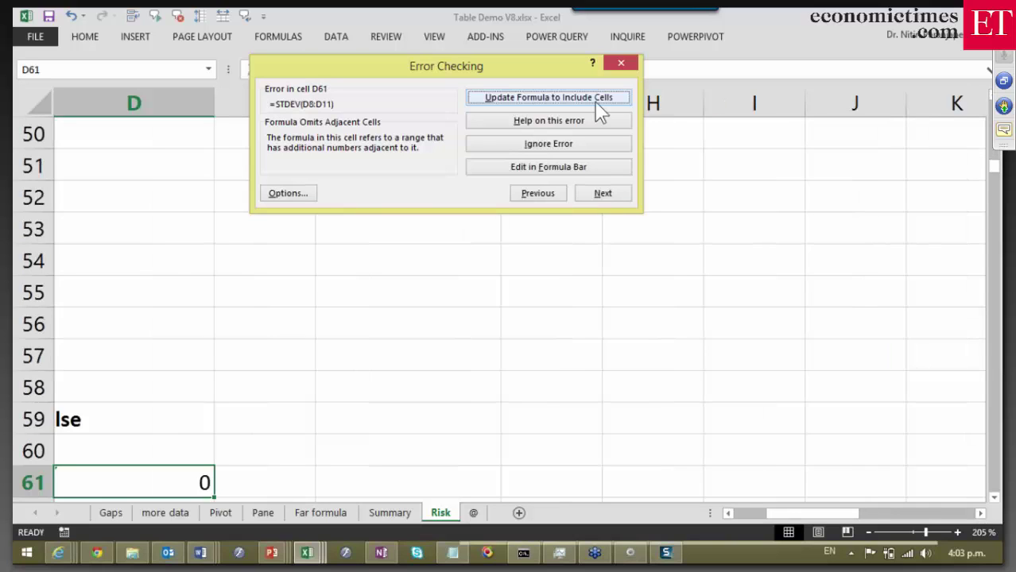
left_click(596, 103)
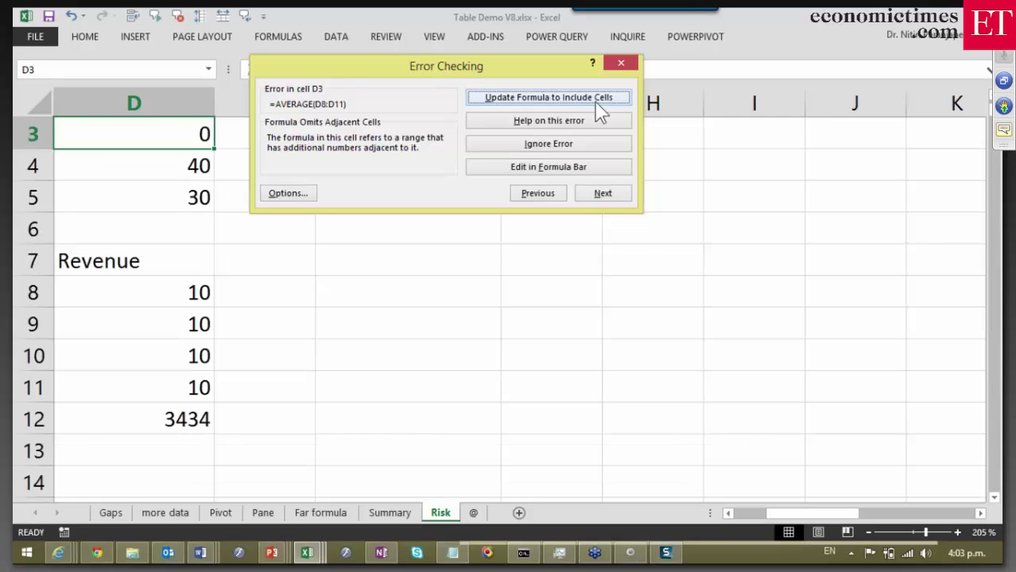
left_click(599, 102)
left_click(600, 102)
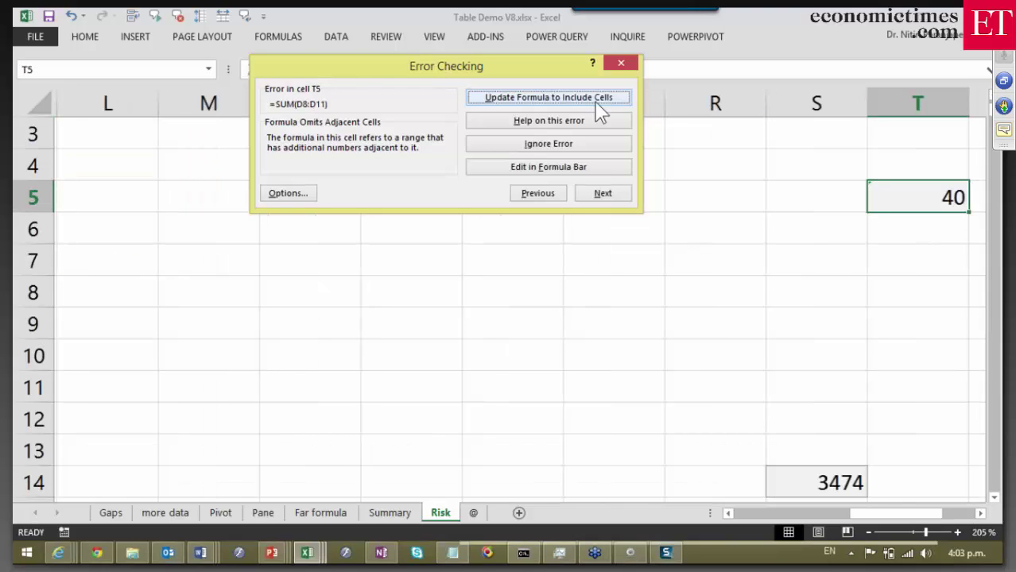
left_click(600, 102)
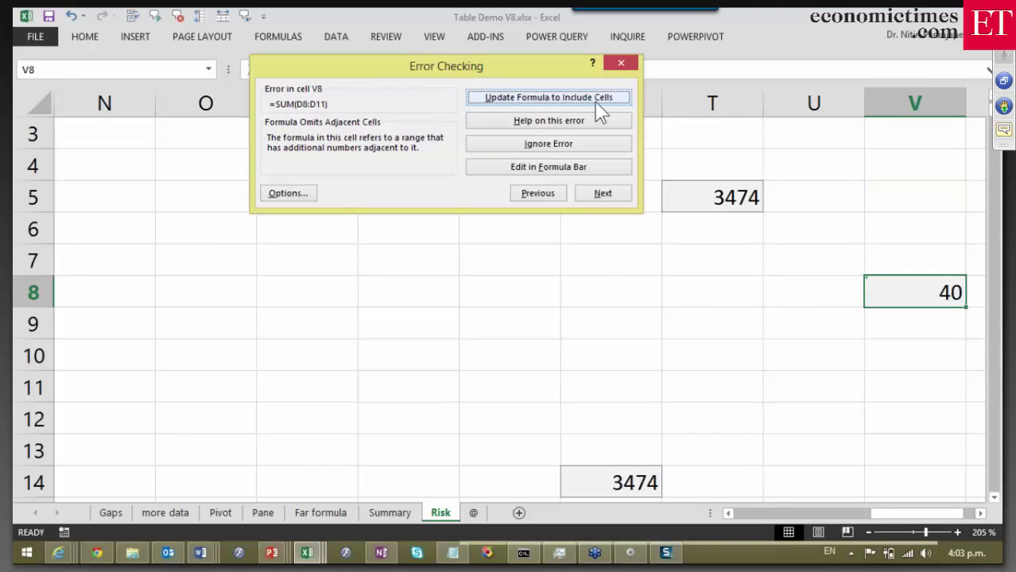
left_click(598, 103)
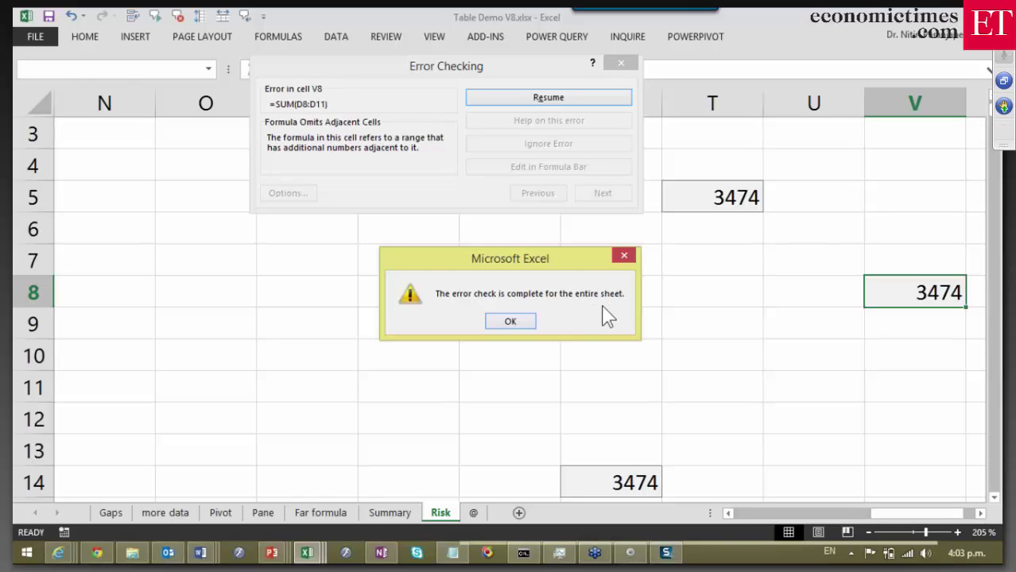
Dismiss the check-complete message and return to the top of the Risk sheet.
left_click(510, 322)
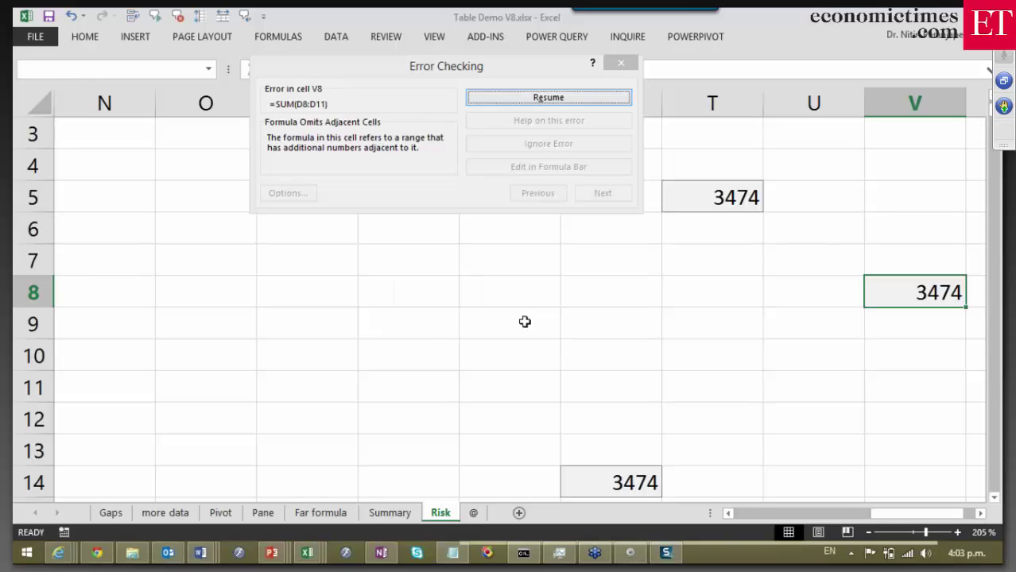
key("Return")
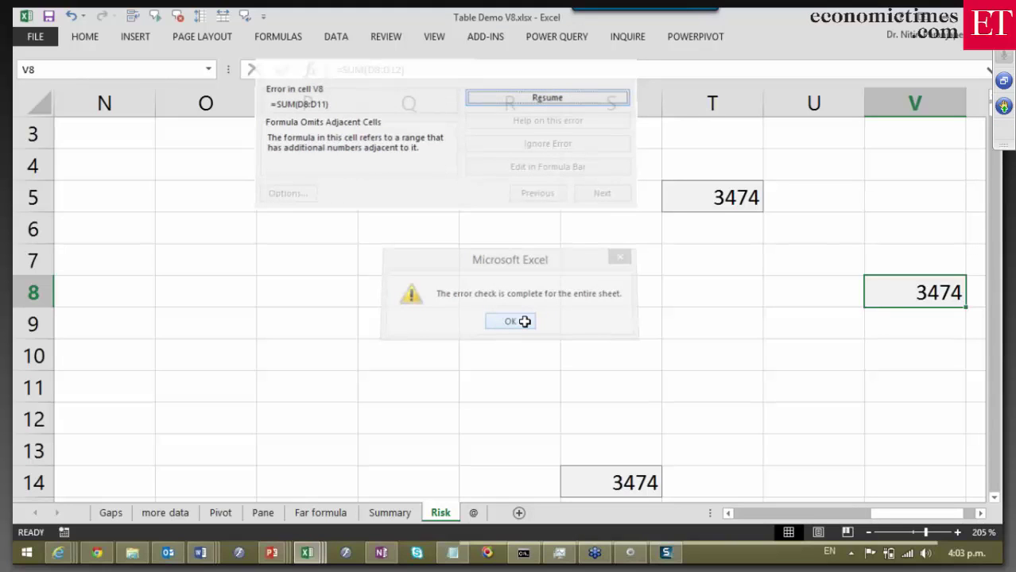
left_click(525, 321)
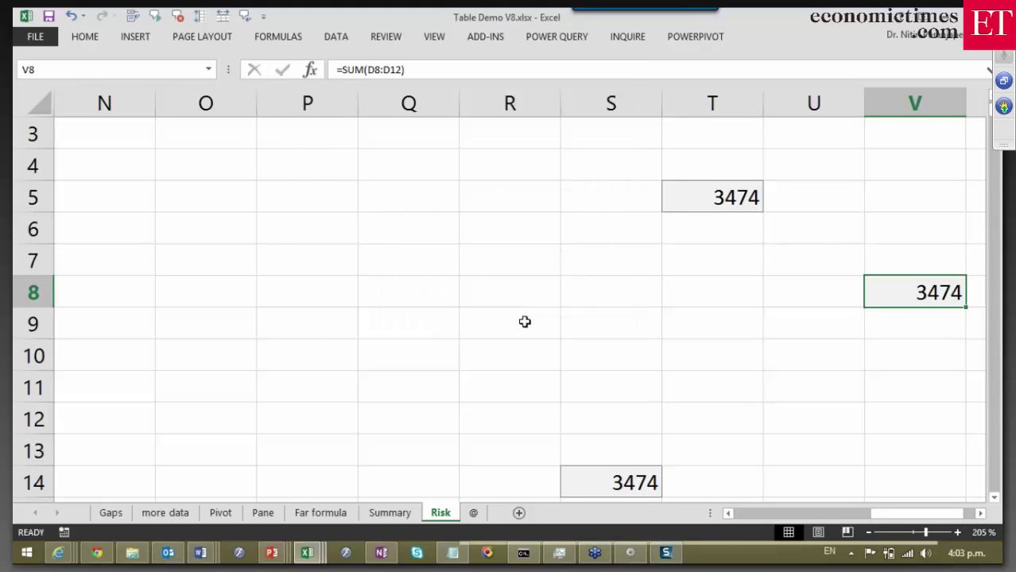
key("ctrl+Home")
Enter Jun in C12 beside the 3434 revenue, then select the Month/Revenue range C7:D12.
scroll(525, 321, "down", 1)
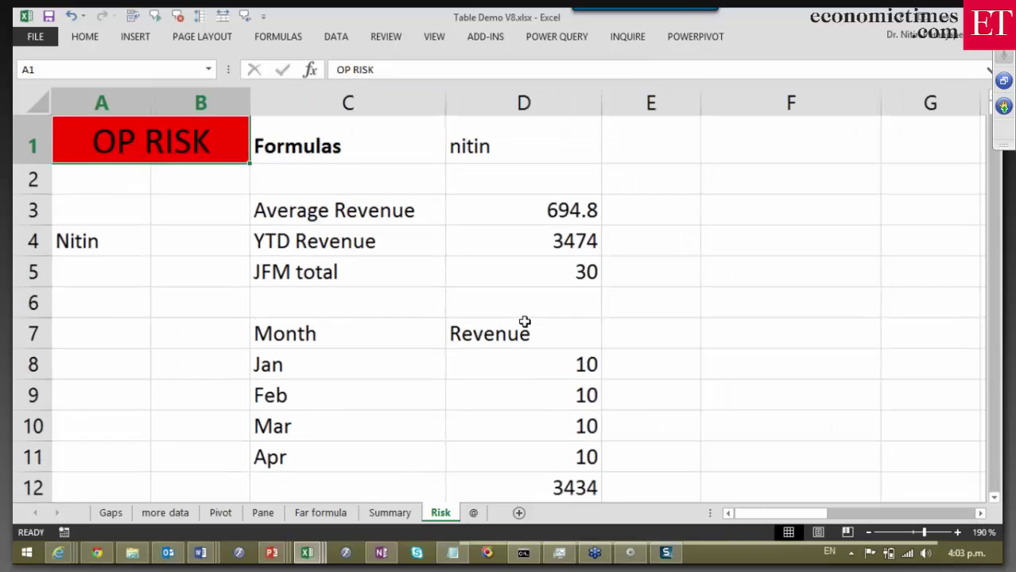
scroll(525, 321, "down", 1)
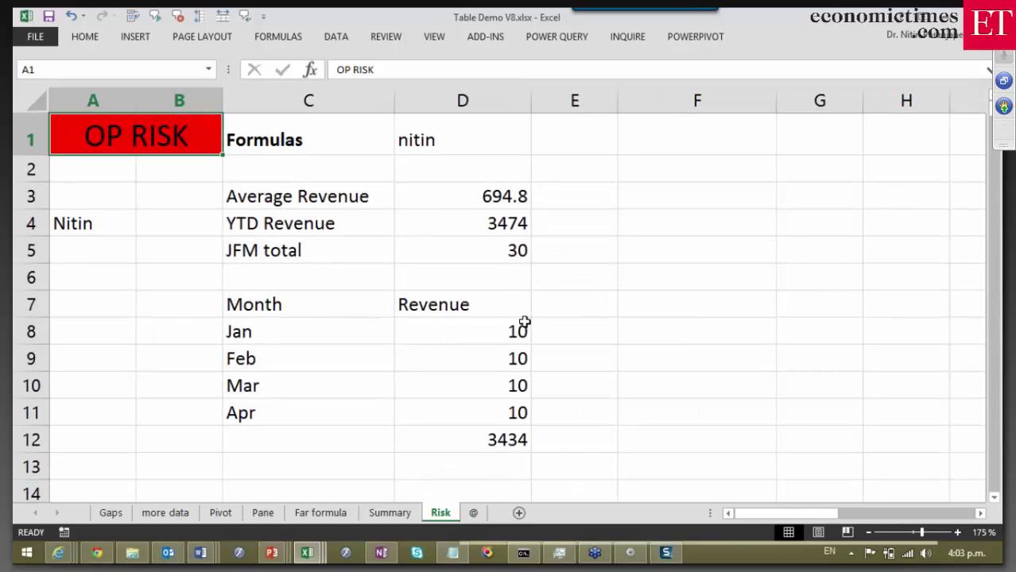
left_click(499, 464)
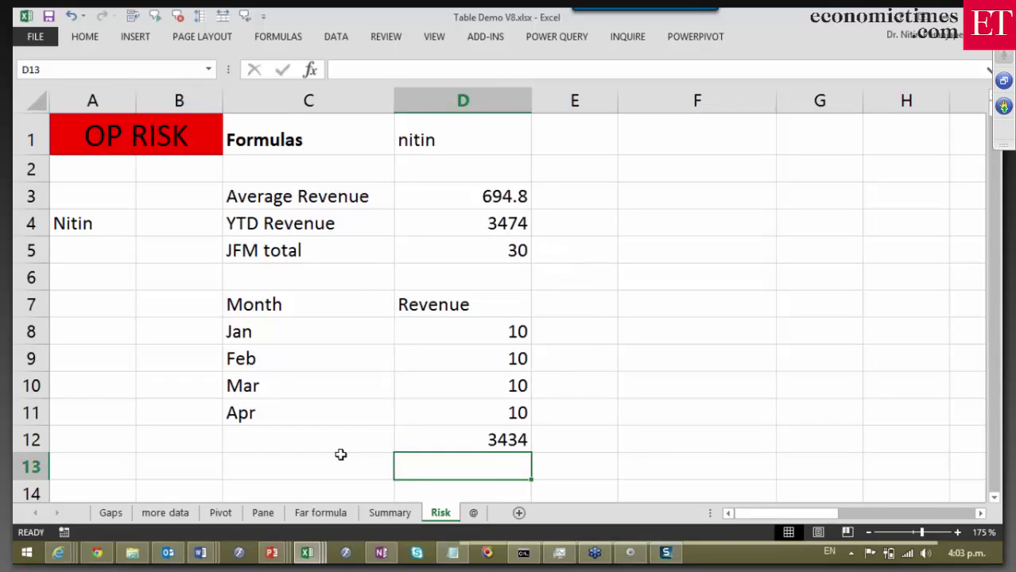
left_click(325, 436)
type("J")
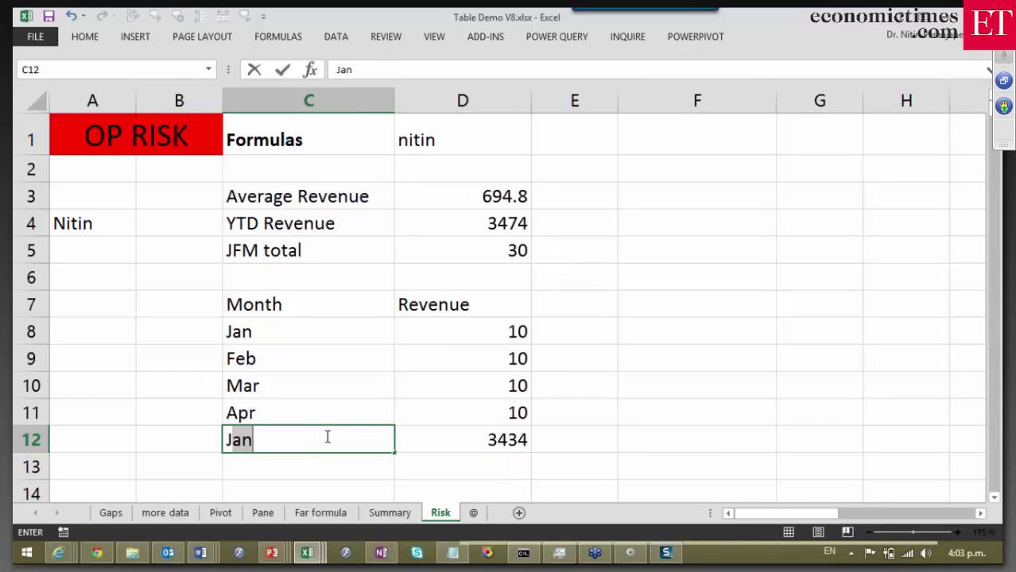
type("un")
key("Return")
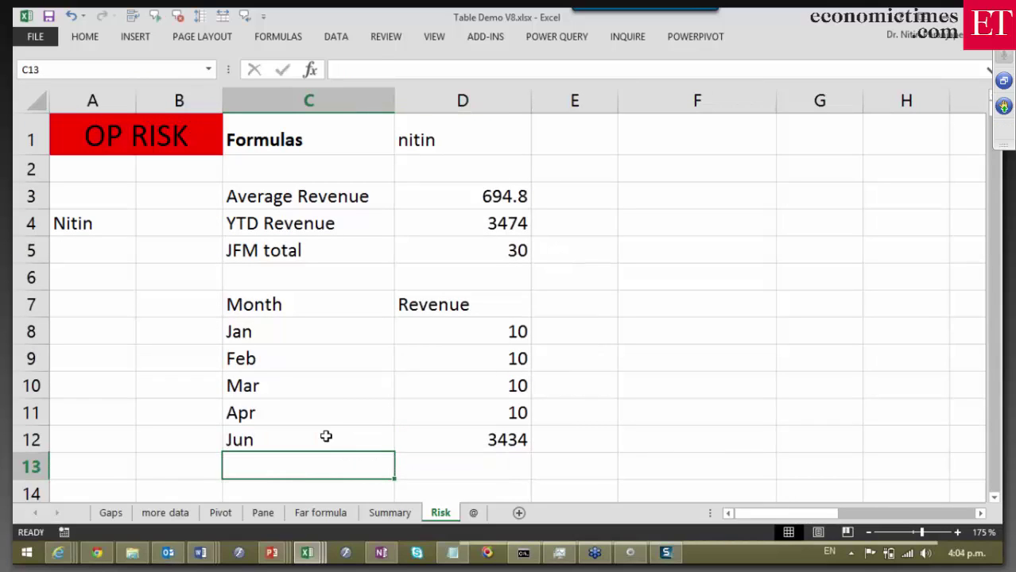
left_click(273, 305)
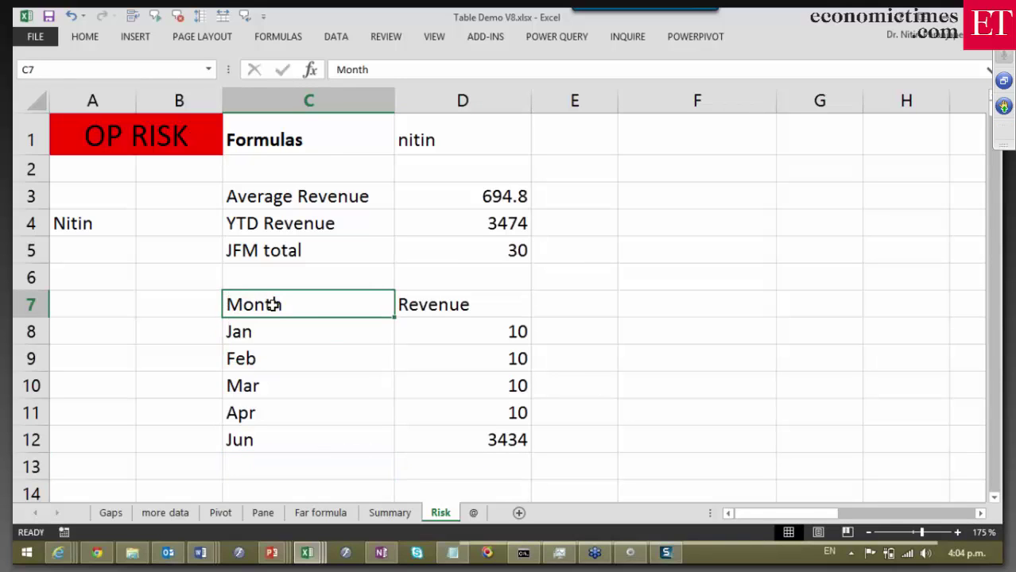
left_click_drag(272, 305, 435, 439)
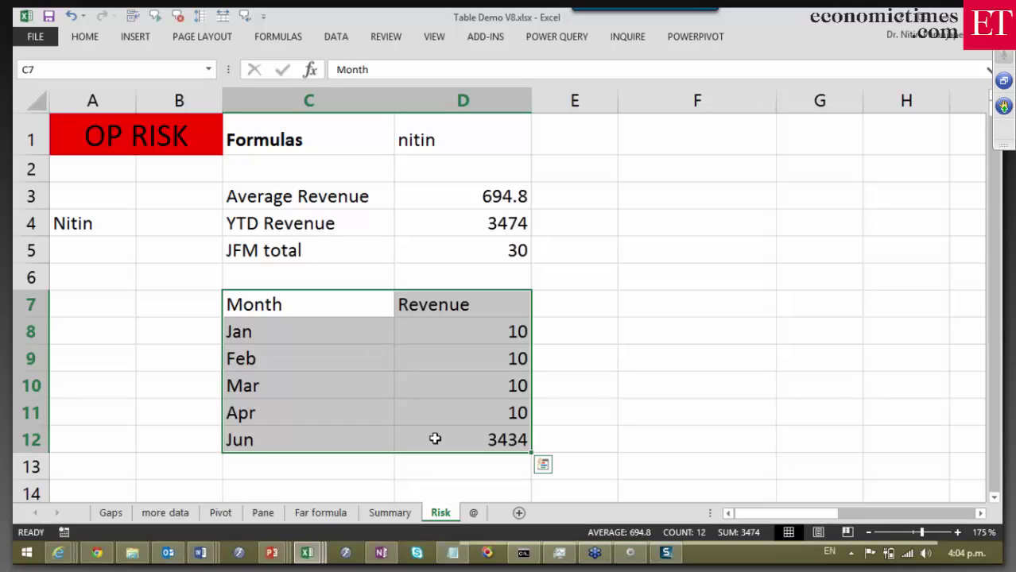
Convert the Month/Revenue range C7:D12 into an Excel table.
left_click(137, 41)
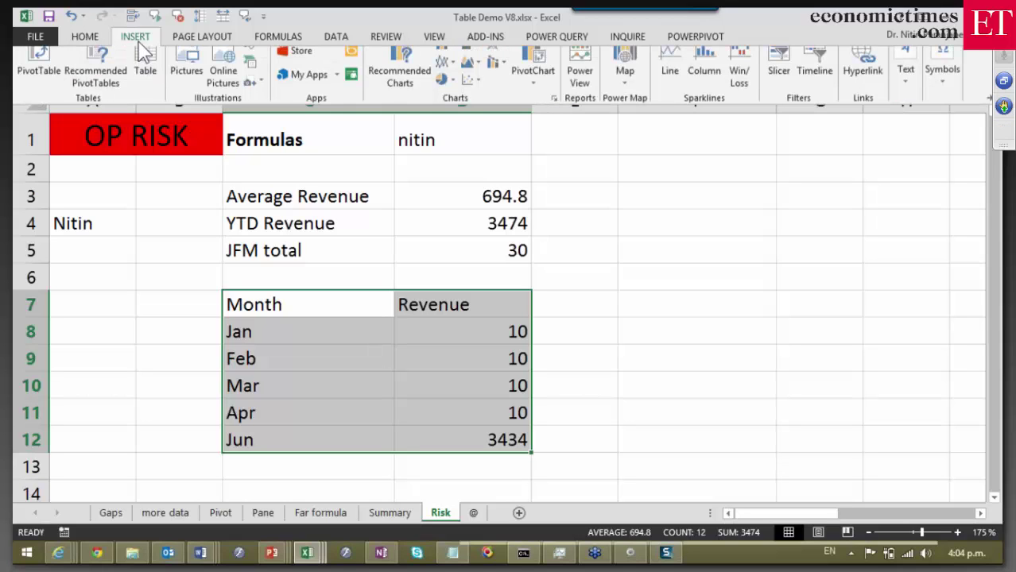
left_click(145, 68)
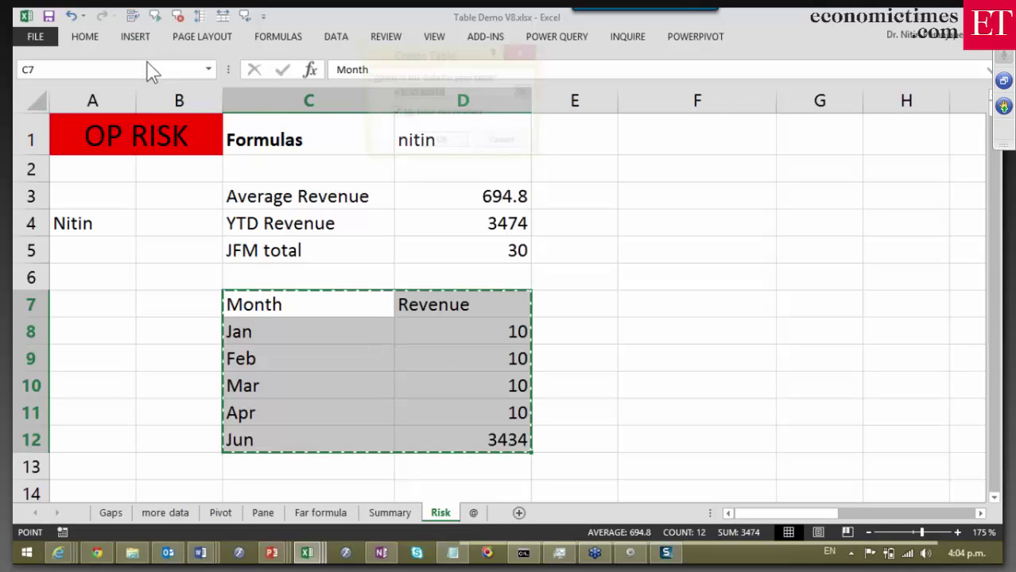
left_click(444, 142)
left_click(510, 459)
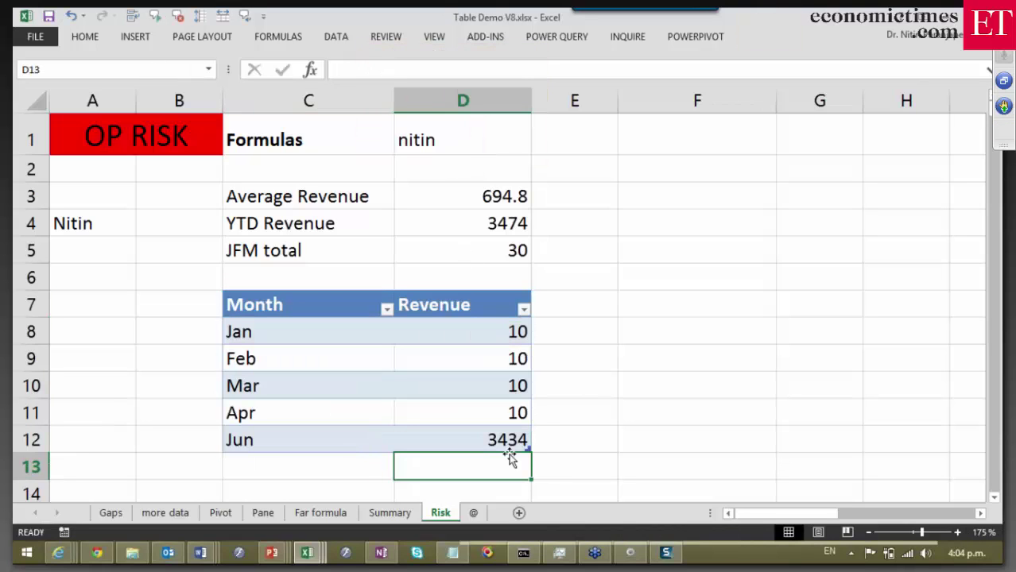
Add 34767878 in D13 so the table expands and YTD Revenue becomes 34771352.
type("34")
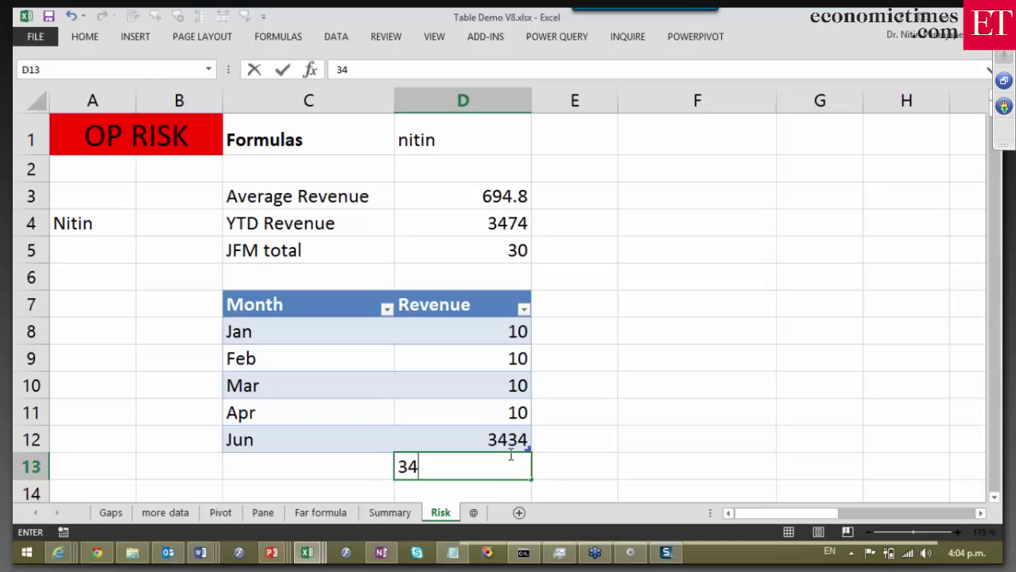
type("767878")
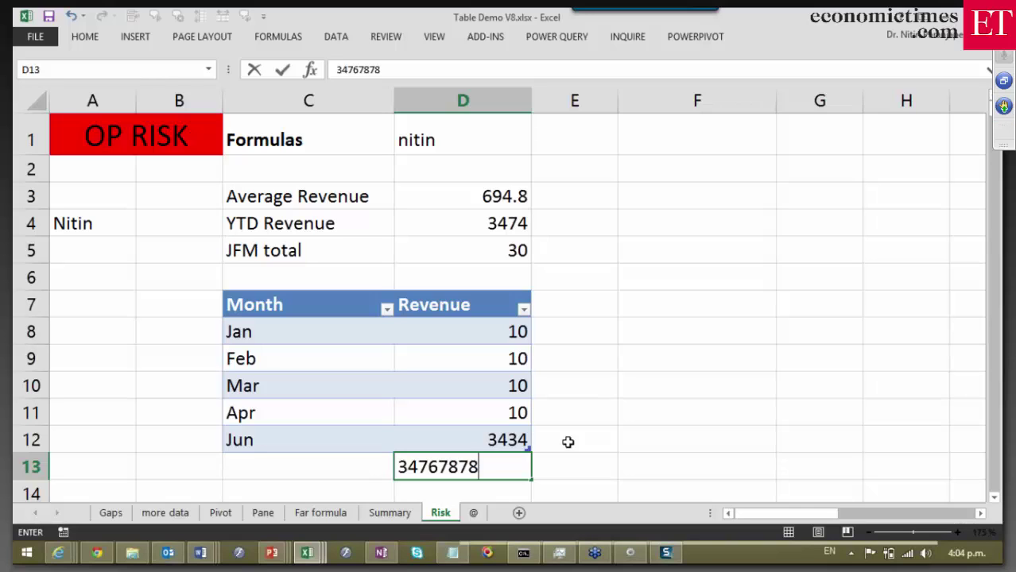
left_click(567, 442)
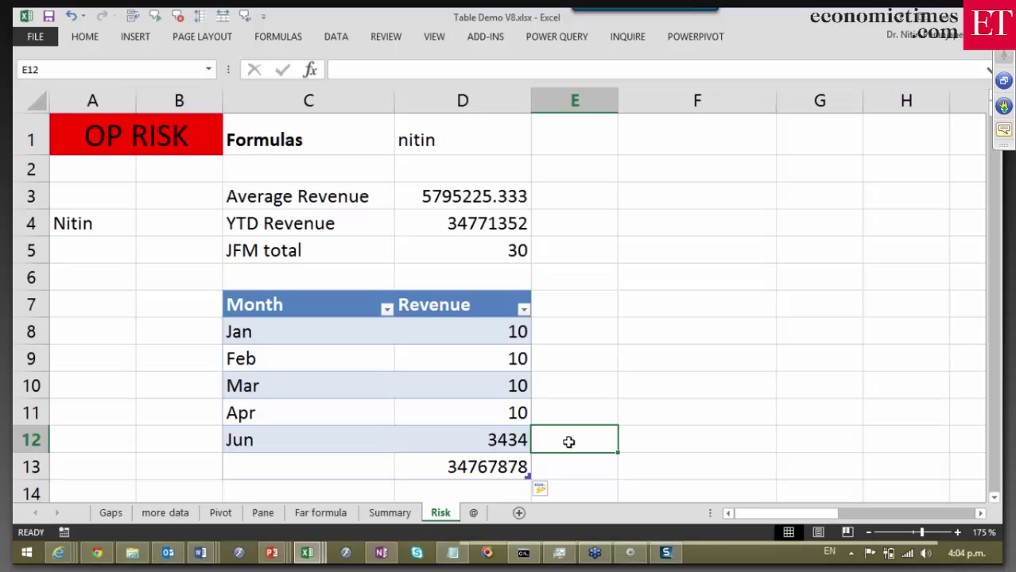
left_click(663, 272)
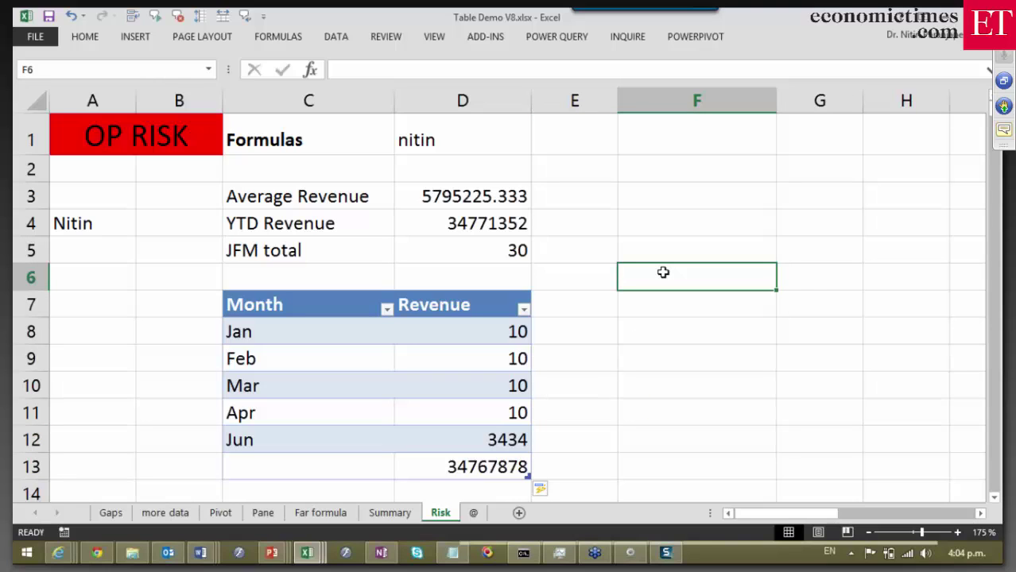
Enter efficiency365.com in cell F6, then bring up PowerPoint's open presentations.
type("ef")
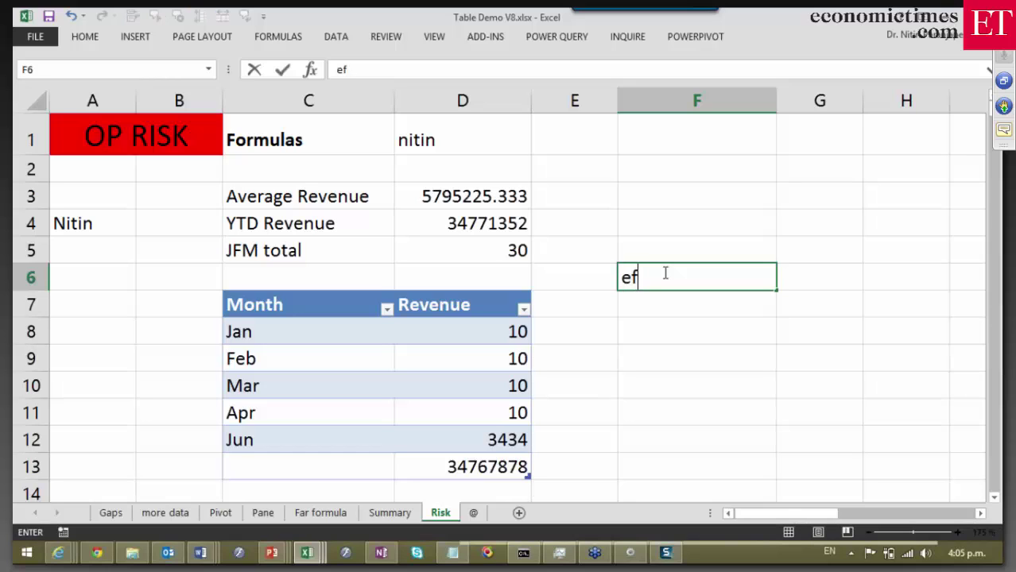
type("ficiency3")
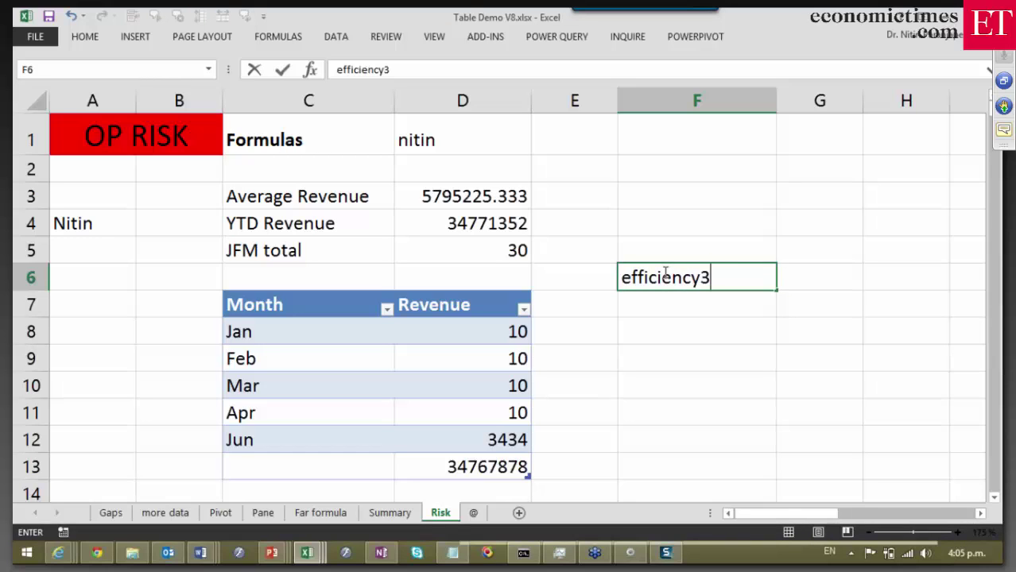
type("65.c")
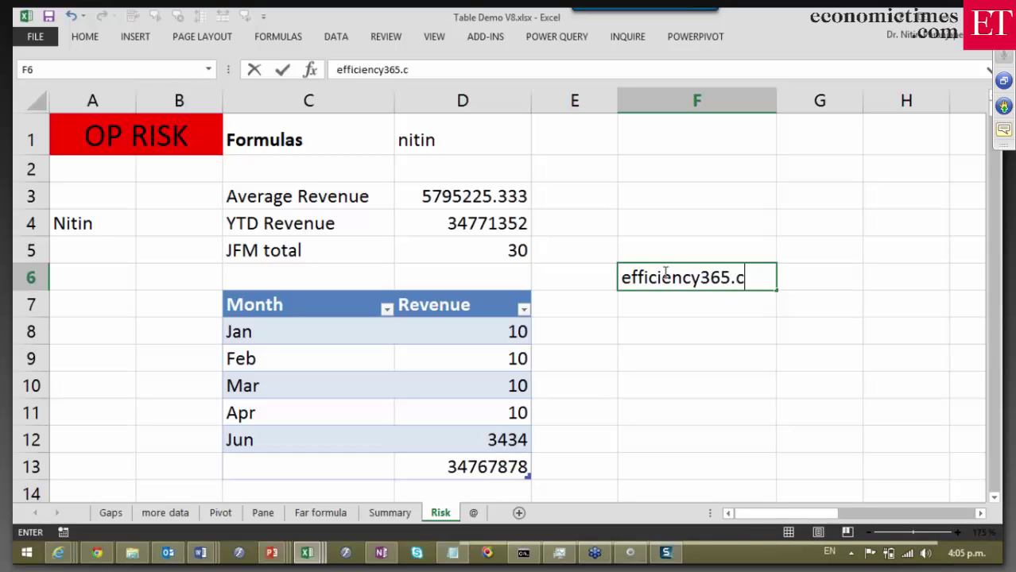
type("om")
key("Return")
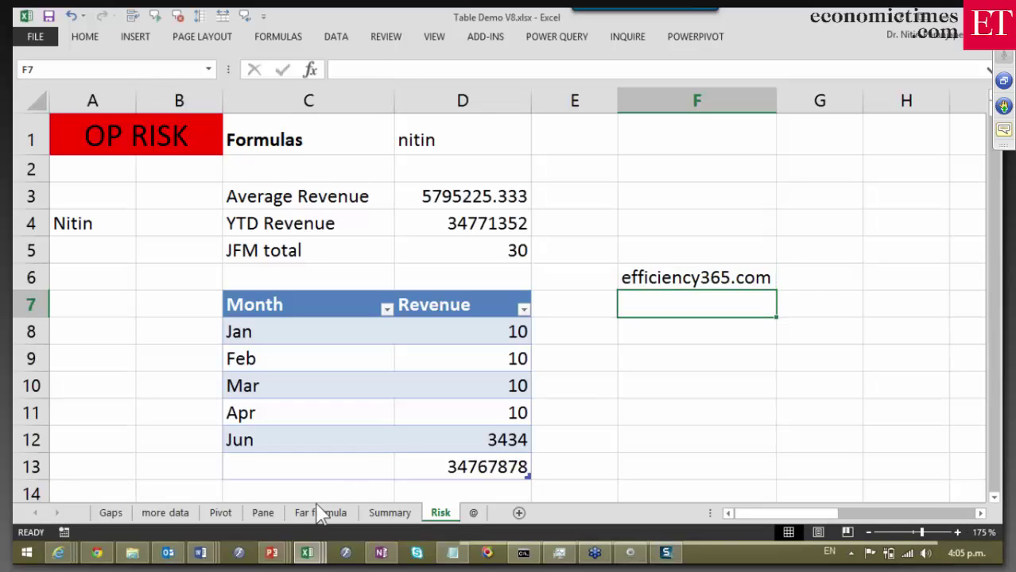
left_click(272, 554)
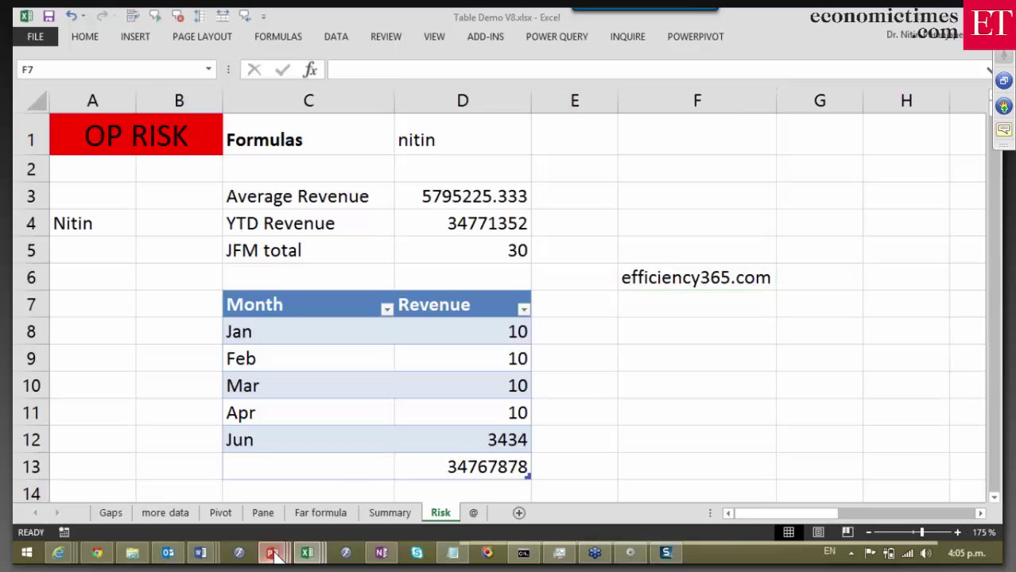
left_click(272, 553)
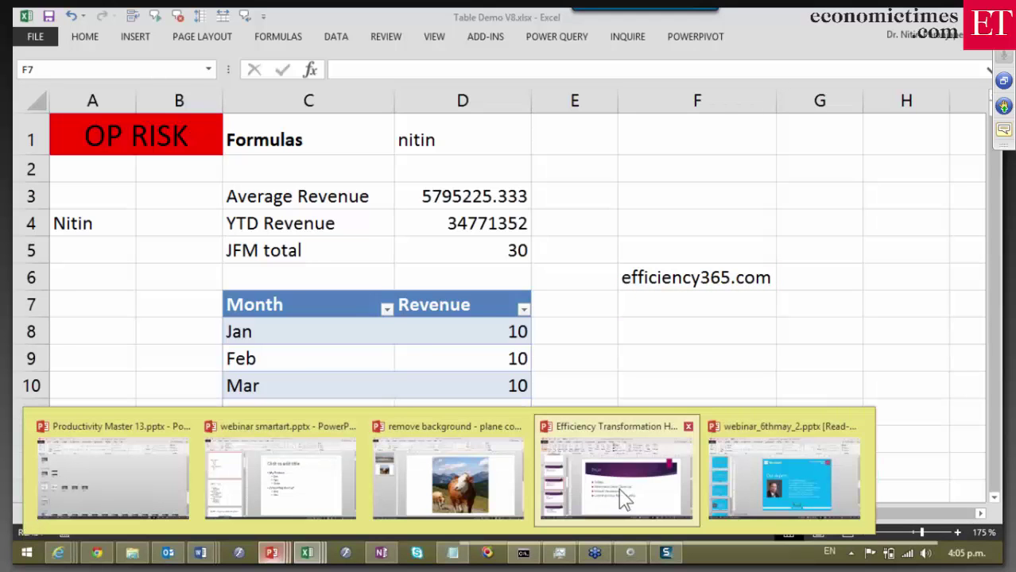
View the Efficiency Transformation Hour deck, then switch to the Flash Fill 2015.xlsx workbook.
left_click(618, 489)
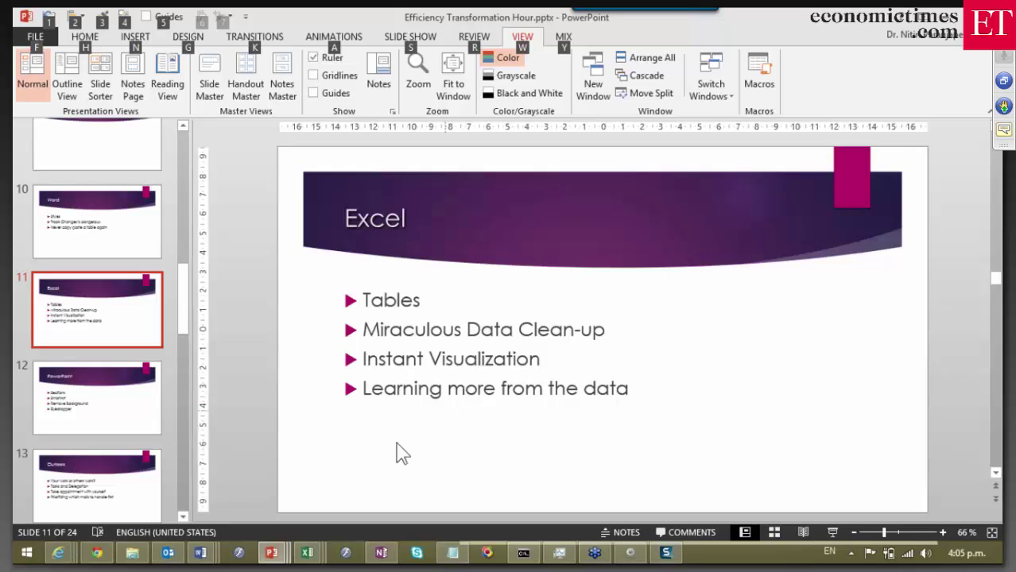
left_click(307, 554)
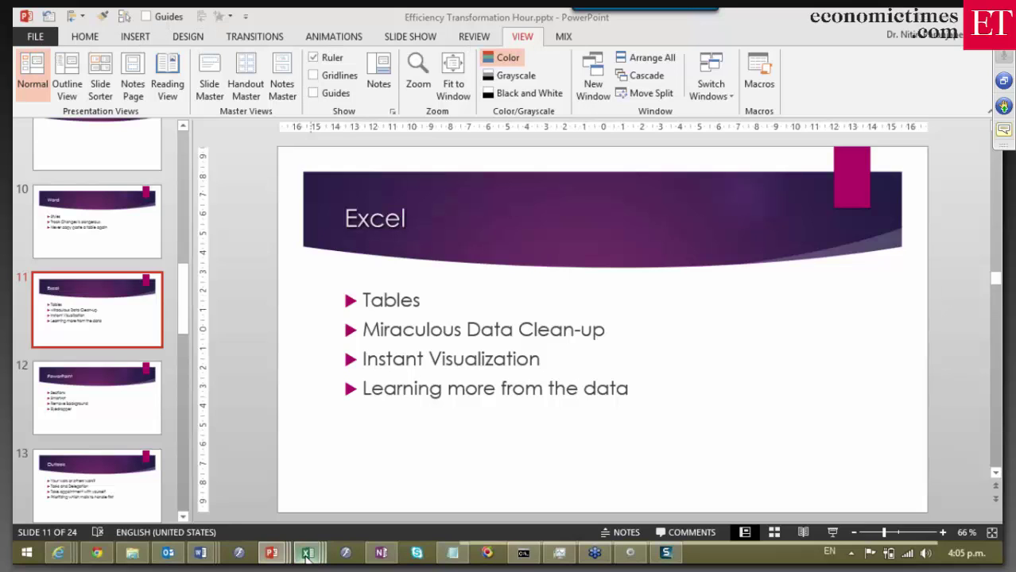
left_click(307, 557)
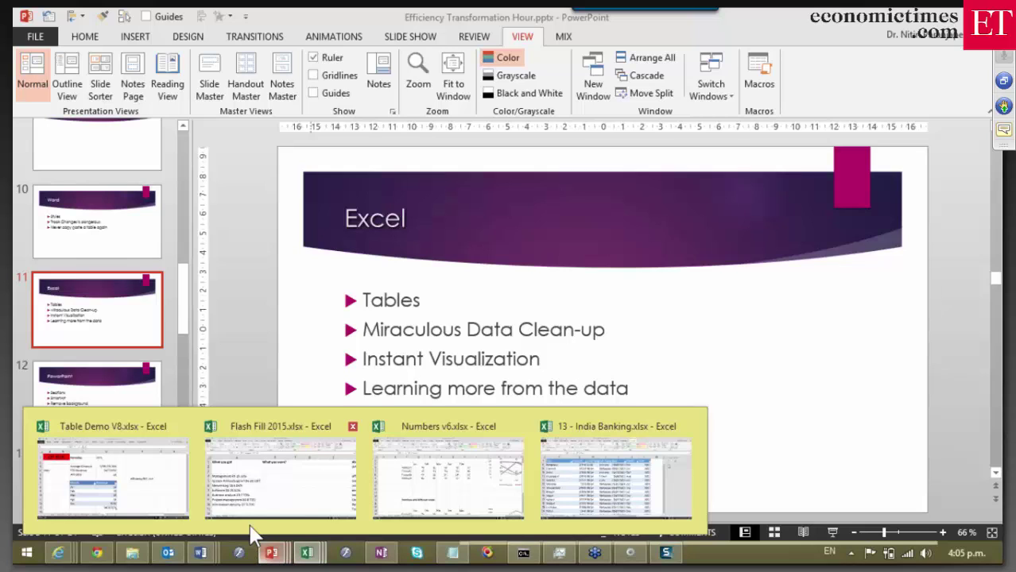
mouse_move(281, 477)
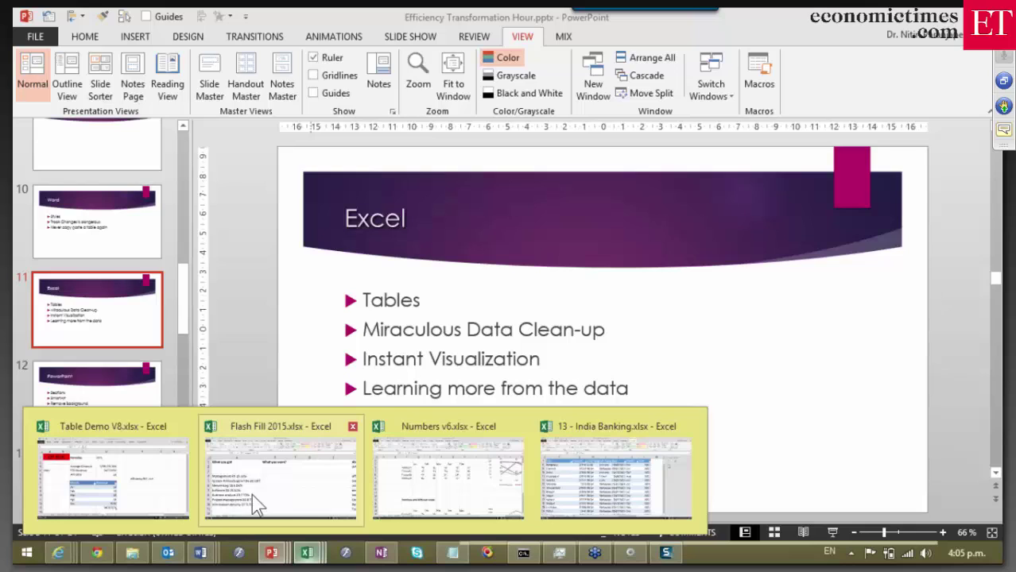
left_click(252, 494)
Select the combined entries in A4:A10 on the Samples sheet.
scroll(630, 283, "down", 1)
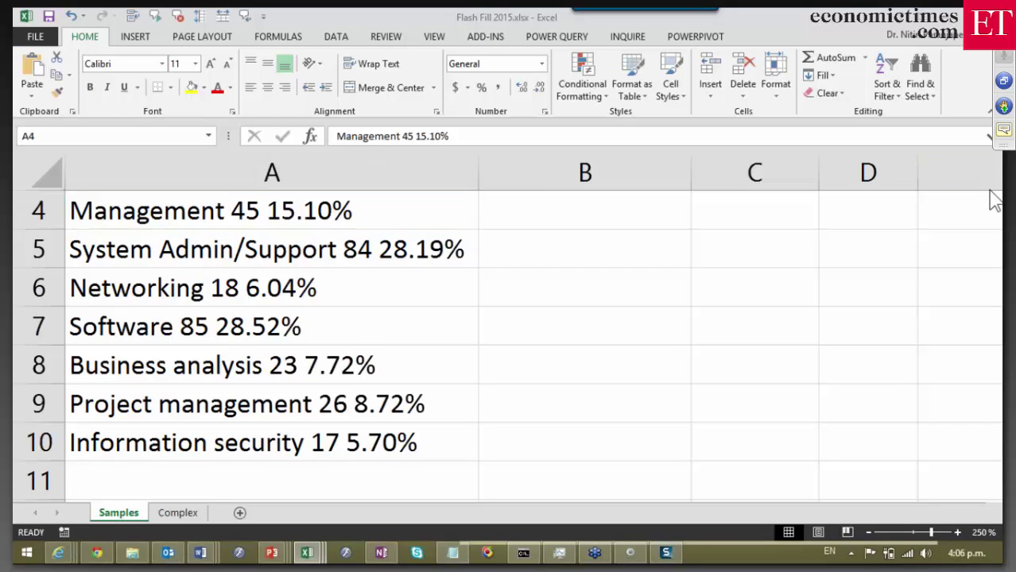
left_click(304, 205)
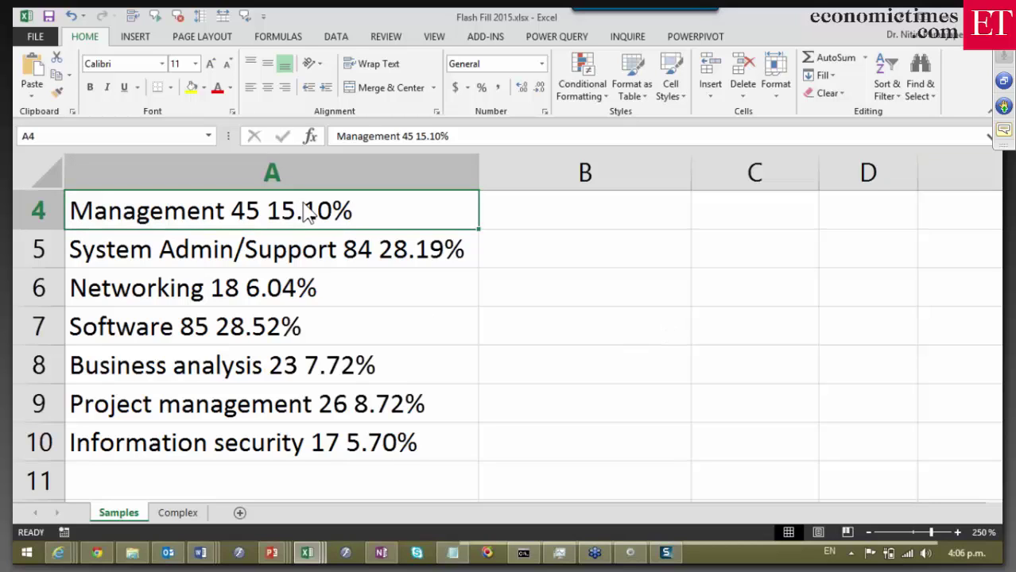
left_click(318, 454, "shift")
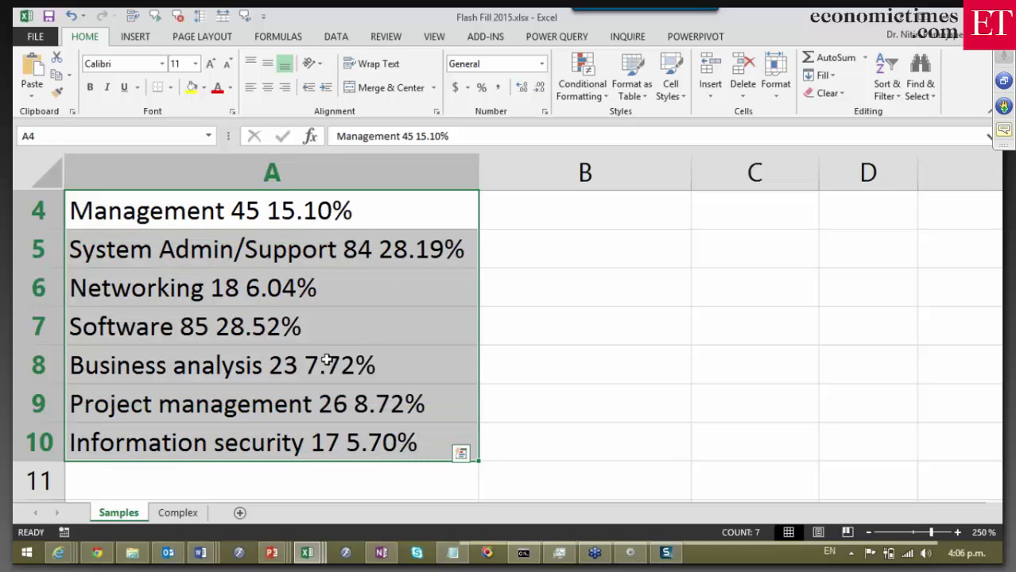
scroll(325, 360, "down", 1, "ctrl")
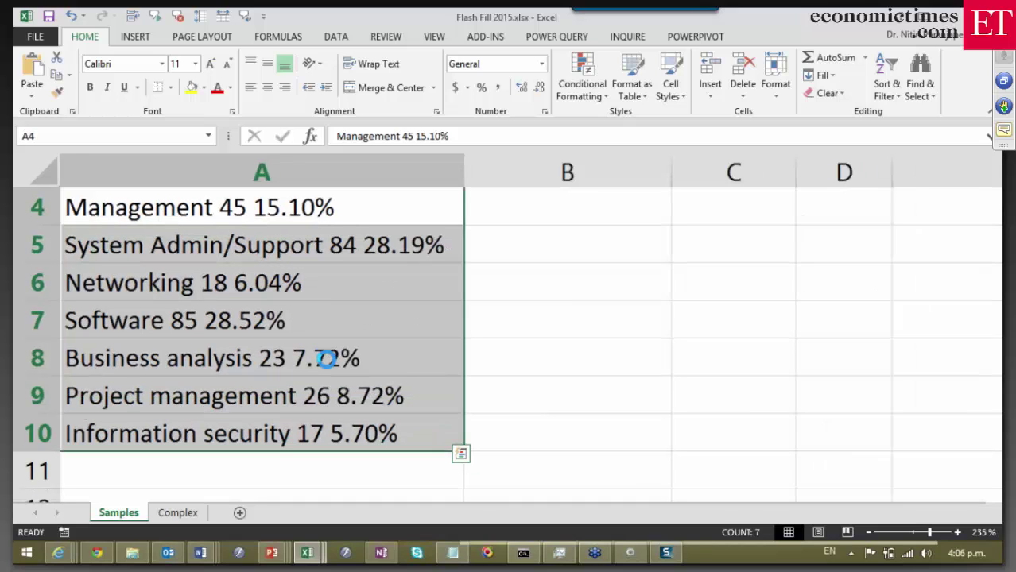
scroll(326, 359, "down", 3, "ctrl")
Split the entries with Text to Columns, Delimited on Space, and review the resulting pieces.
left_click(340, 33)
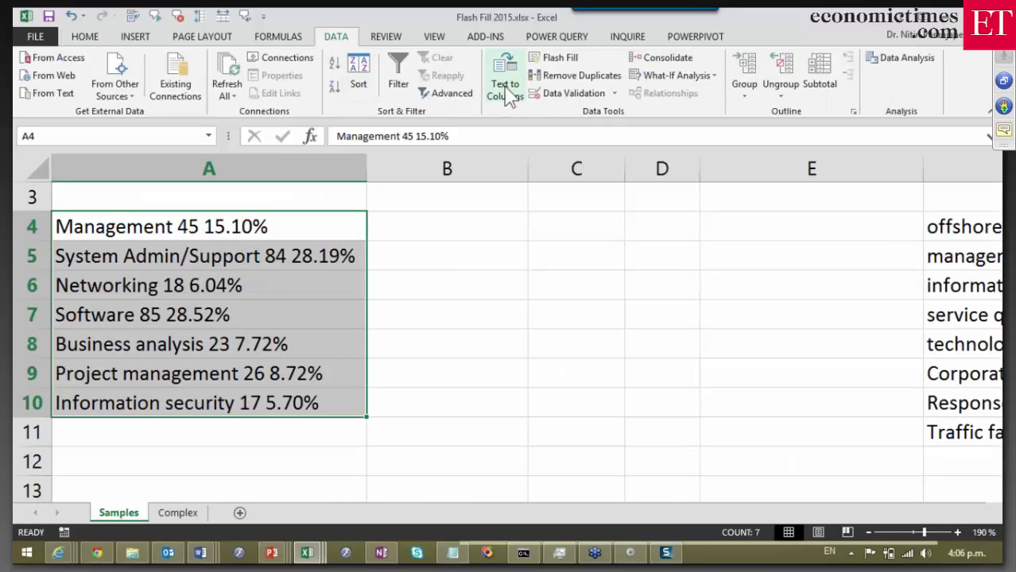
left_click(506, 89)
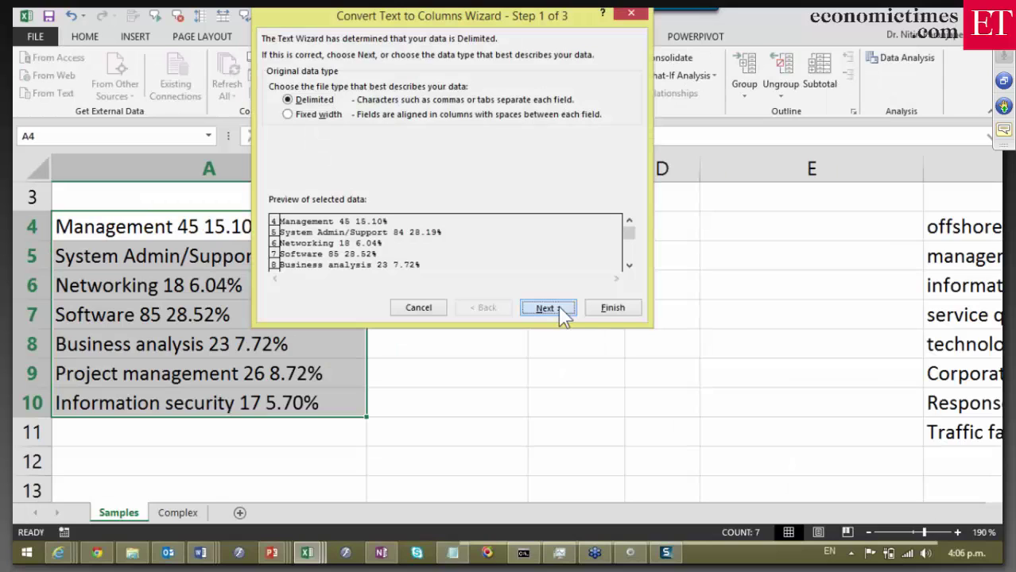
left_click(558, 306)
left_click(288, 128)
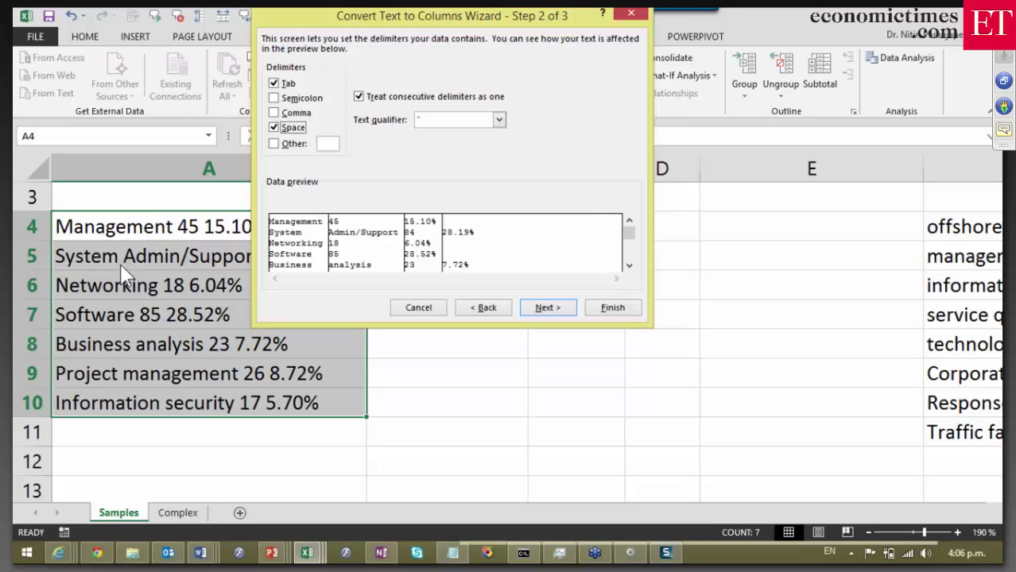
left_click(625, 314)
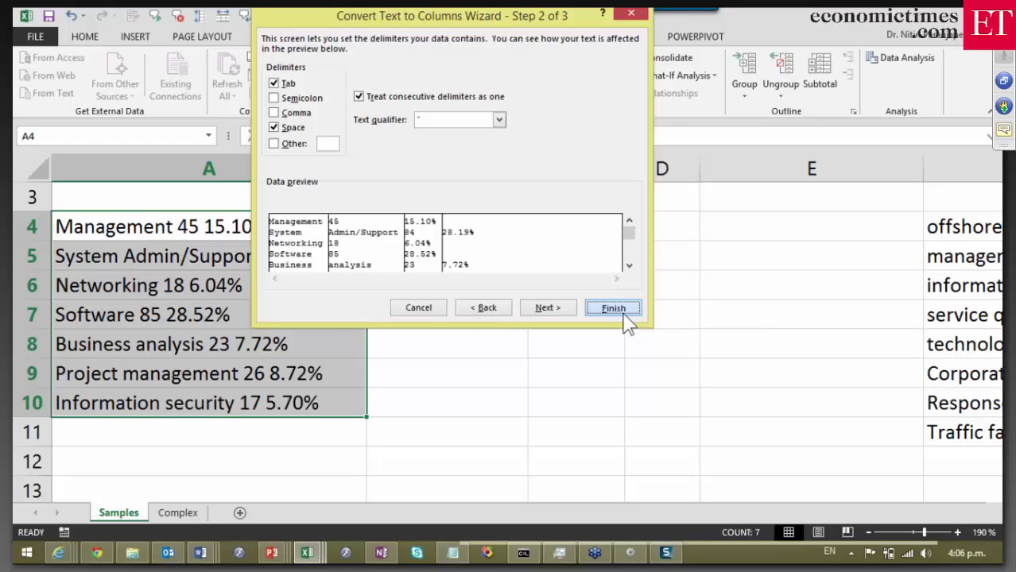
left_click(622, 312)
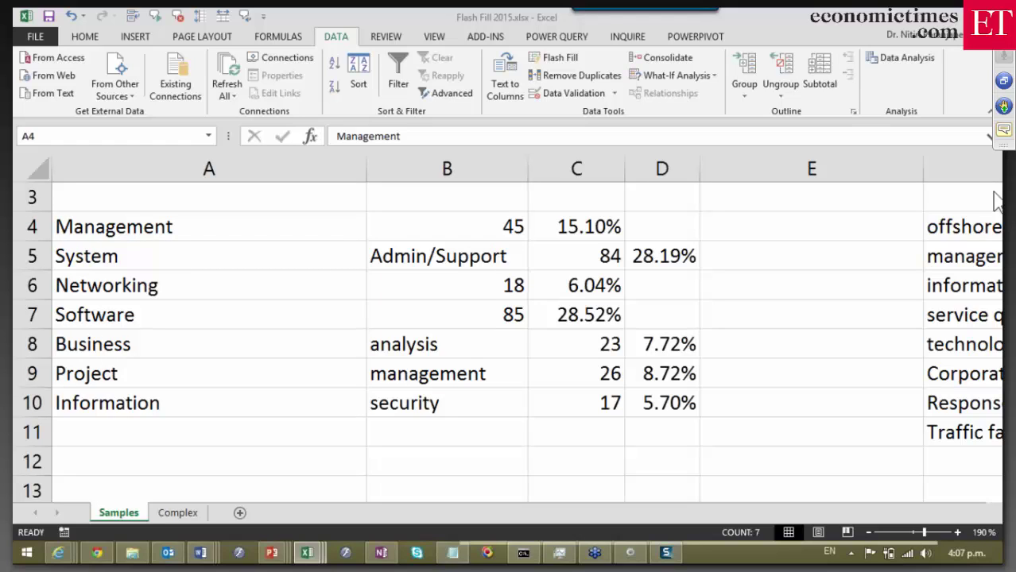
key("ctrl+shift+Down")
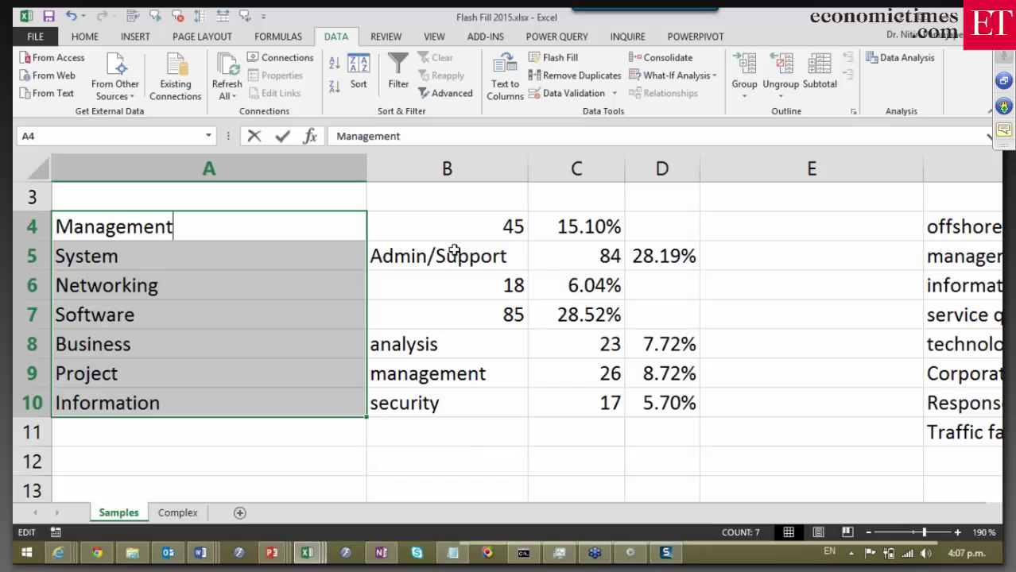
left_click(451, 257)
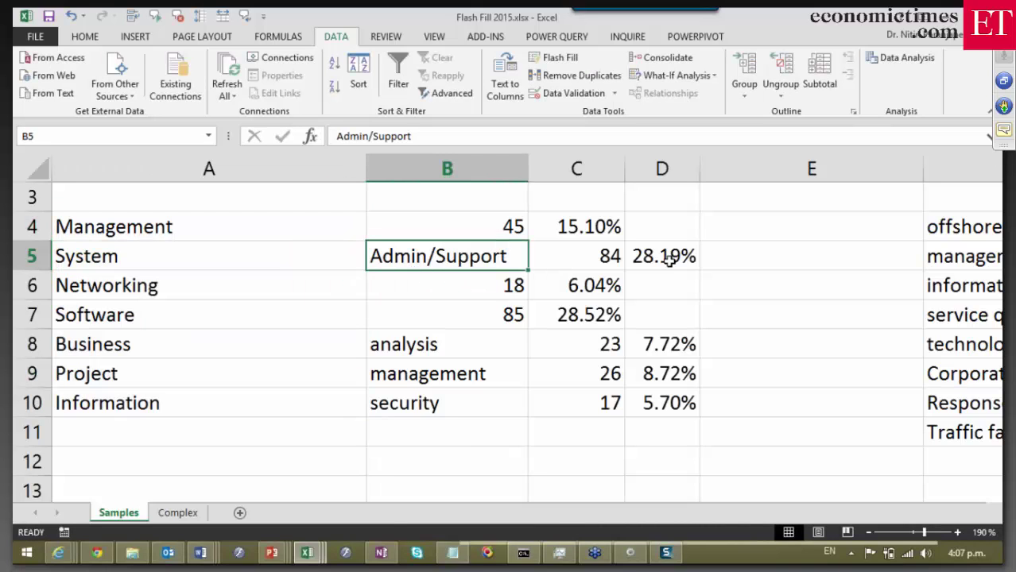
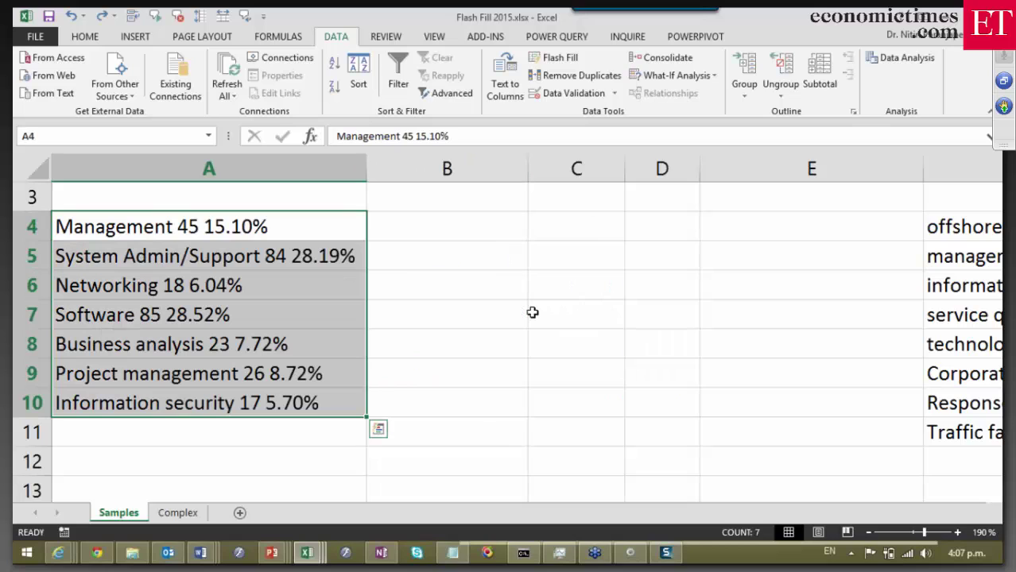
Enter 'Management' in B4, then Flash Fill the remaining job titles down to B10.
left_click(421, 231)
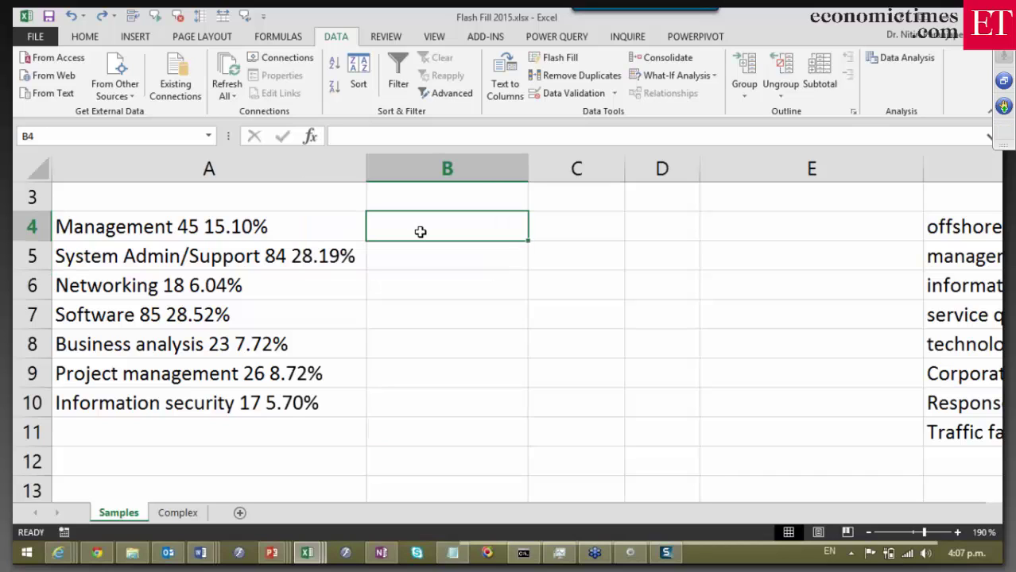
double_click(421, 231)
type("ag")
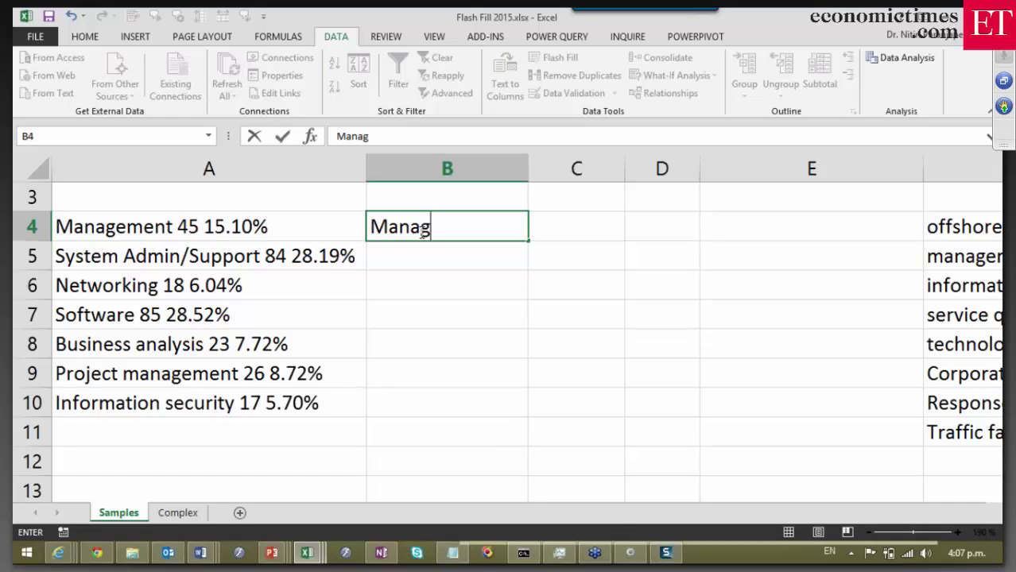
type("ement")
key("ctrl+Return")
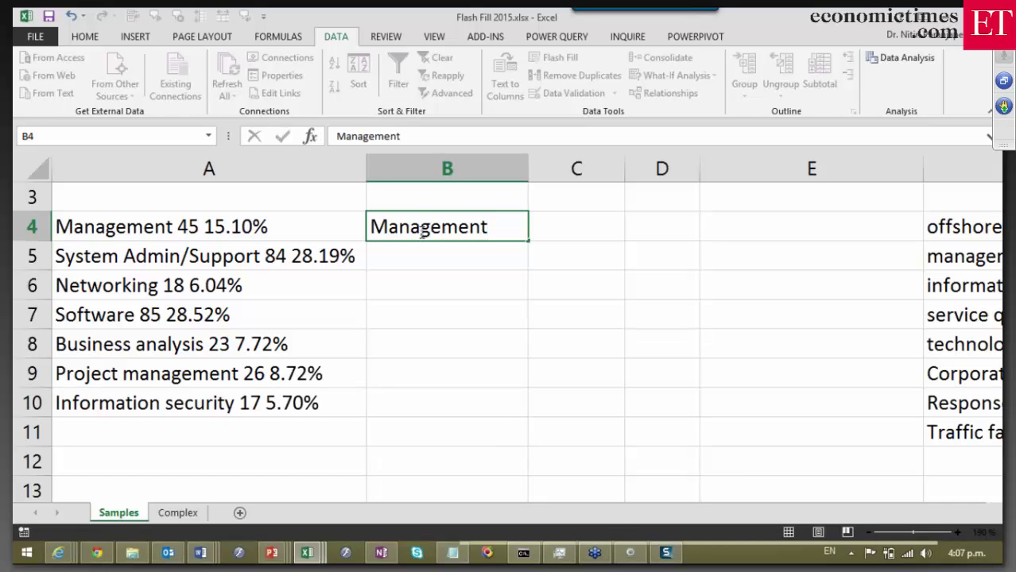
key("Return")
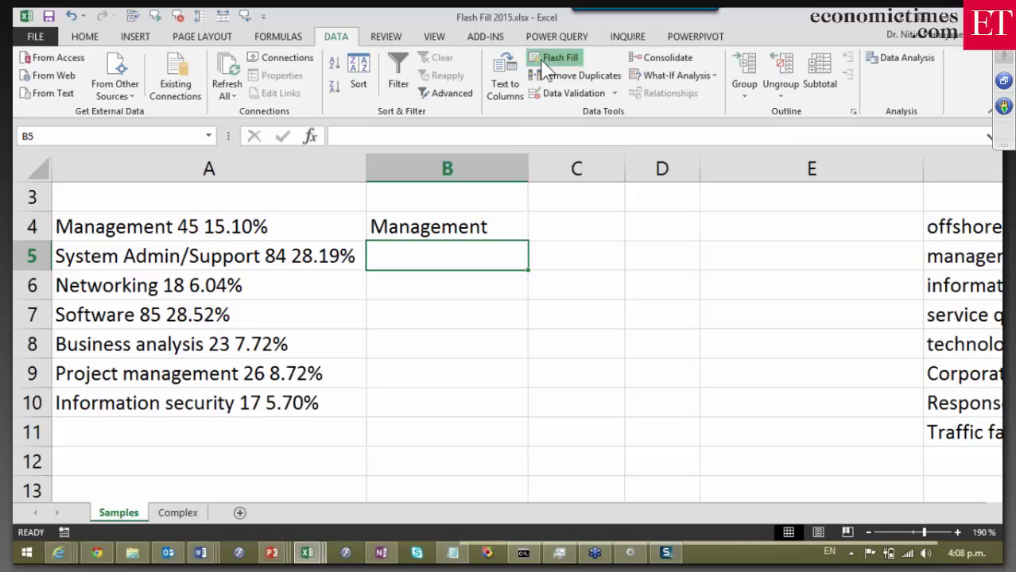
left_click(542, 63)
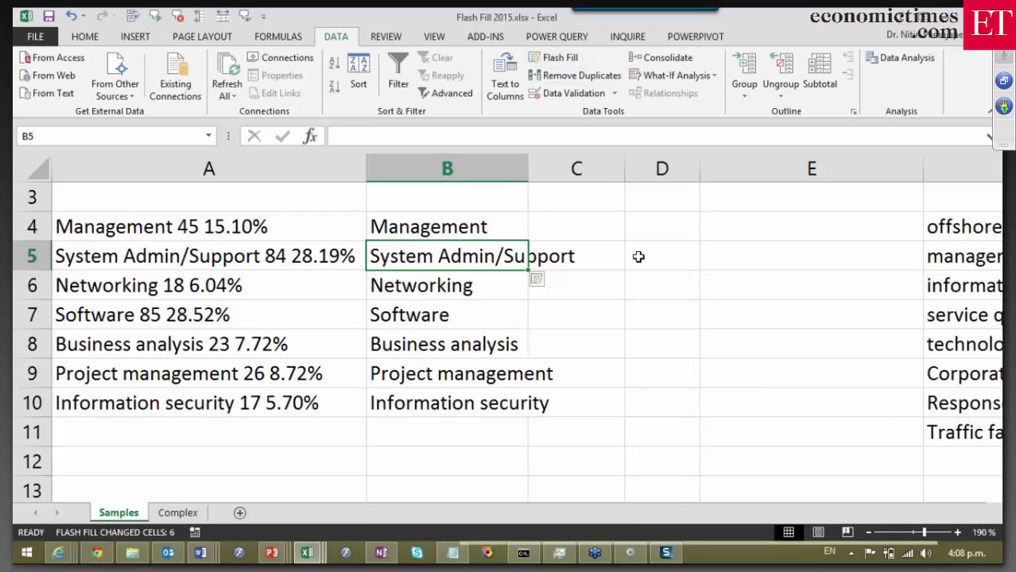
left_click(592, 235)
Enter 45 in C4 and Flash Fill head counts 84, 18, 85, 23, 26, 17 into C5:C10.
type("45")
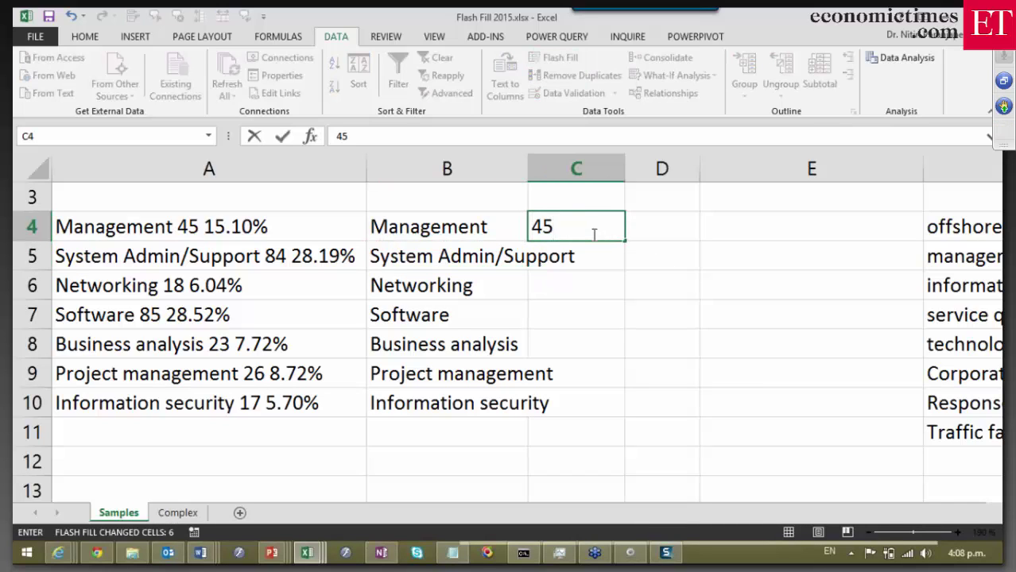
key("Return")
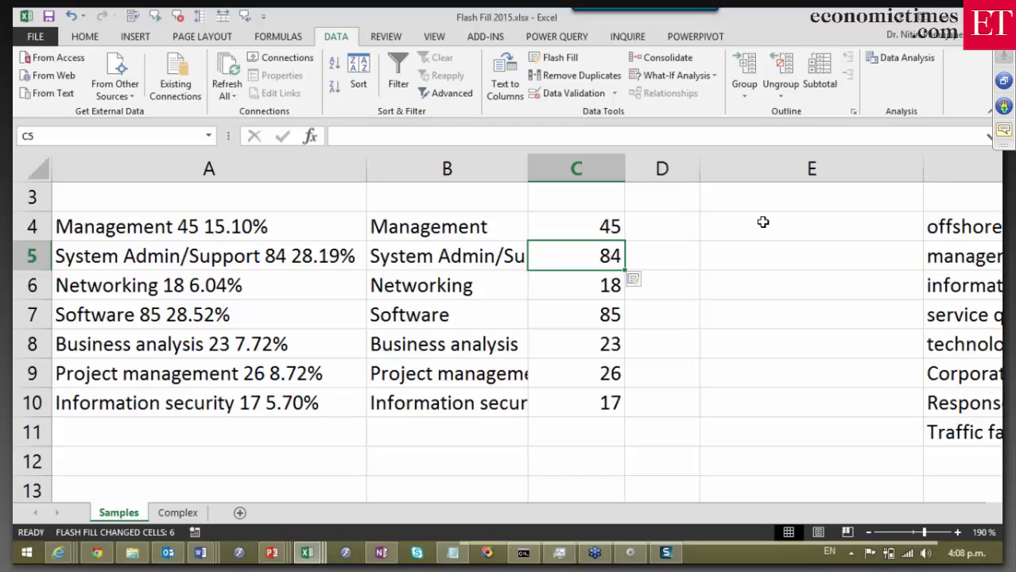
left_click(995, 202)
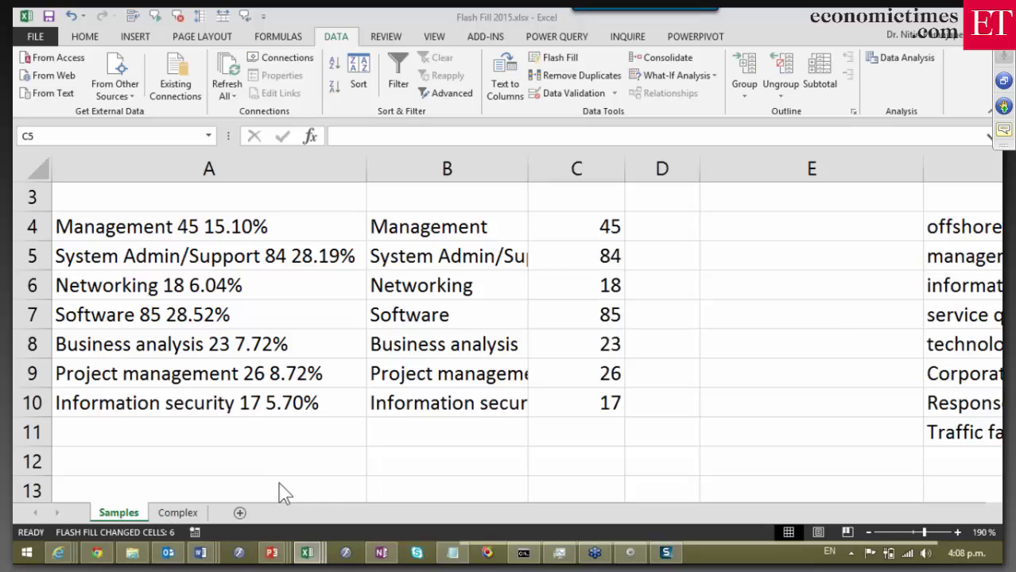
Glance at the PowerPoint efficiency presentation, then return to the Flash Fill workbook.
key("alt+Tab")
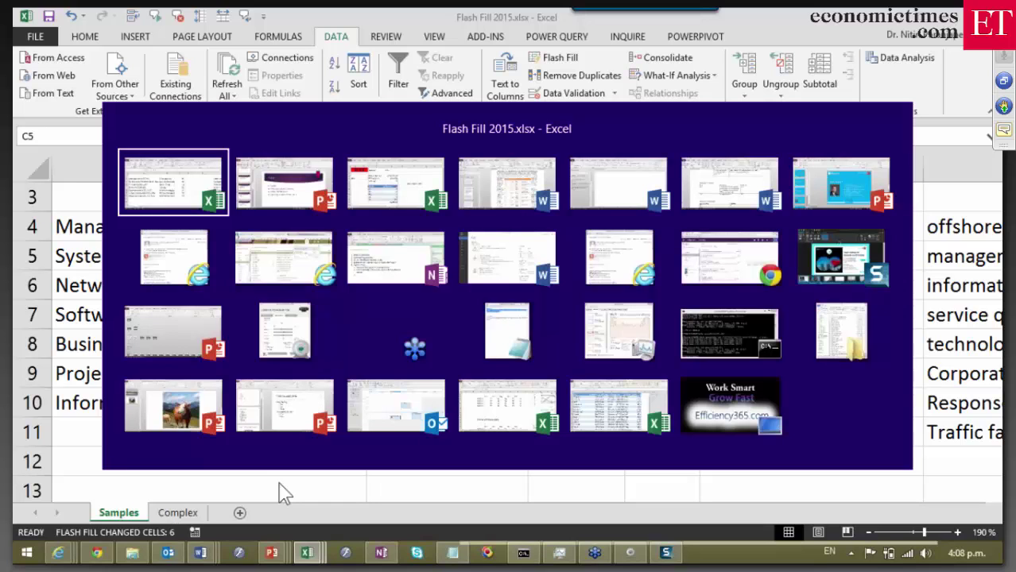
key("Tab")
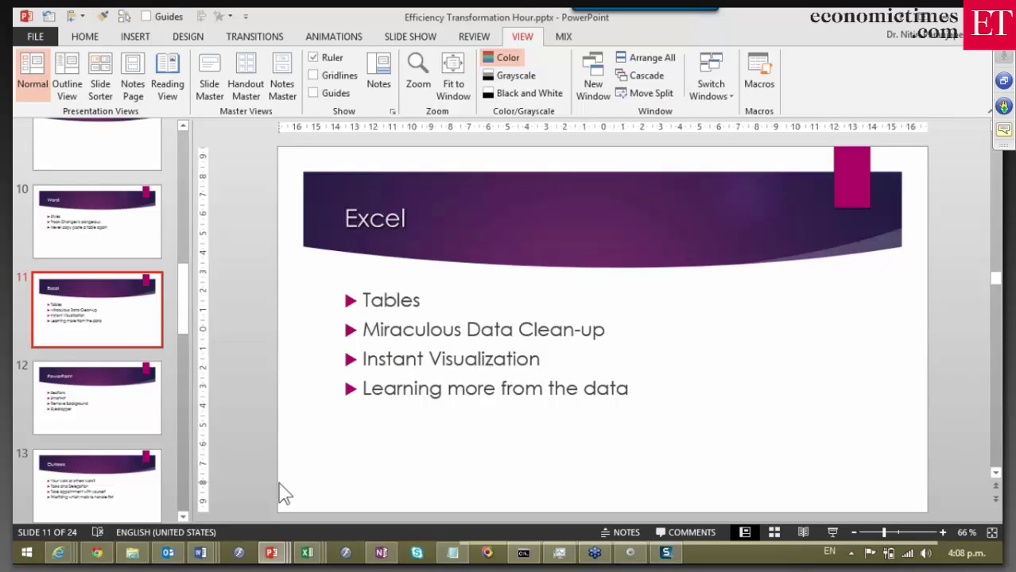
key("alt+Tab")
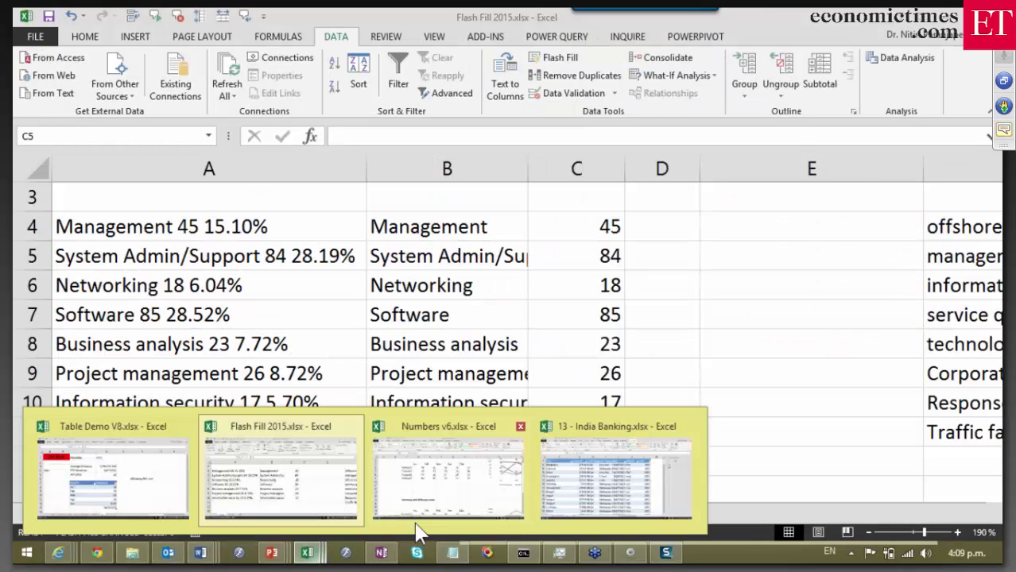
In the India Banking workbook, close Format Shape and autofit the Date column to show full dates.
left_click(600, 486)
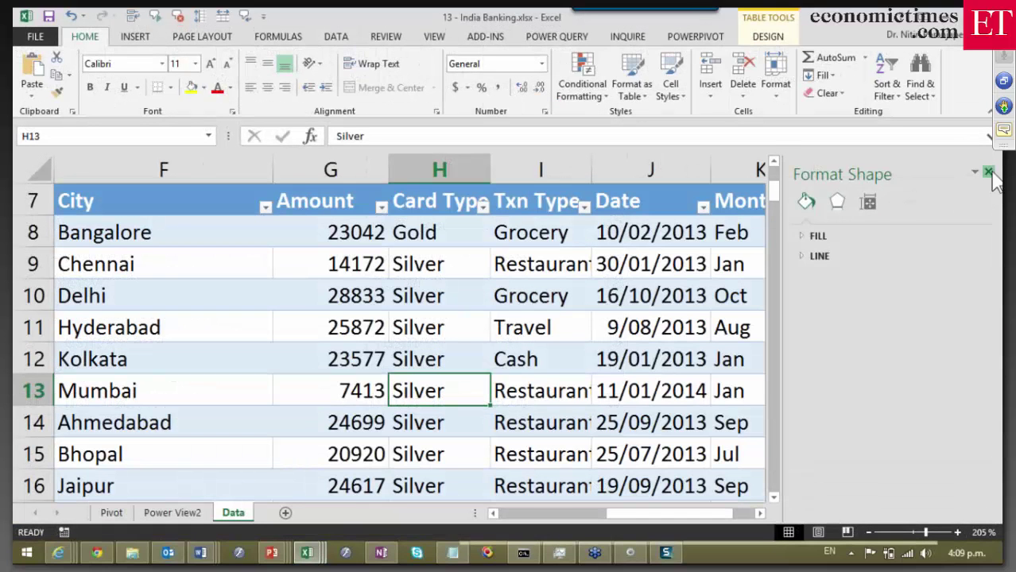
left_click(988, 171)
left_click(223, 233)
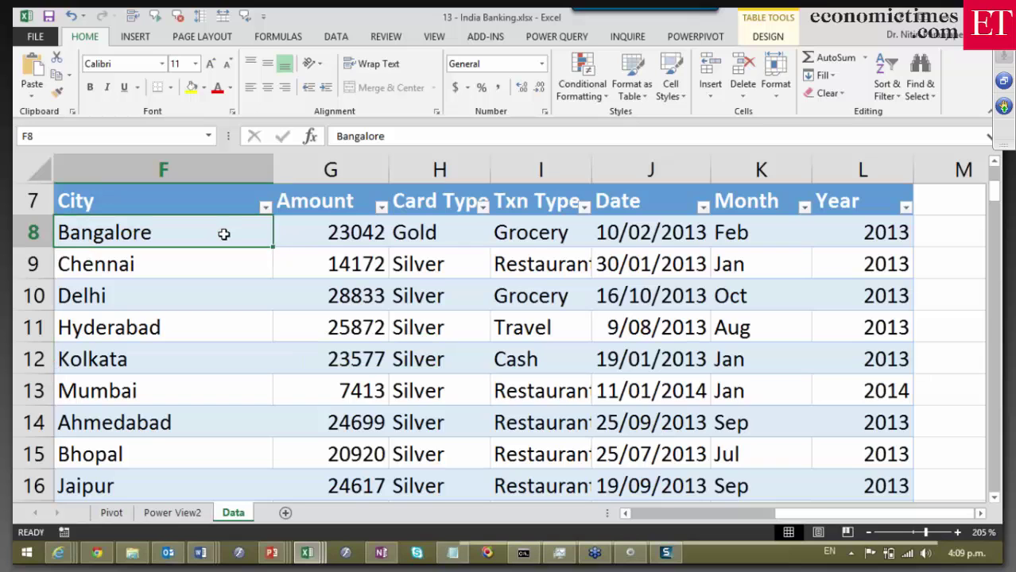
scroll(223, 234, "down", 1)
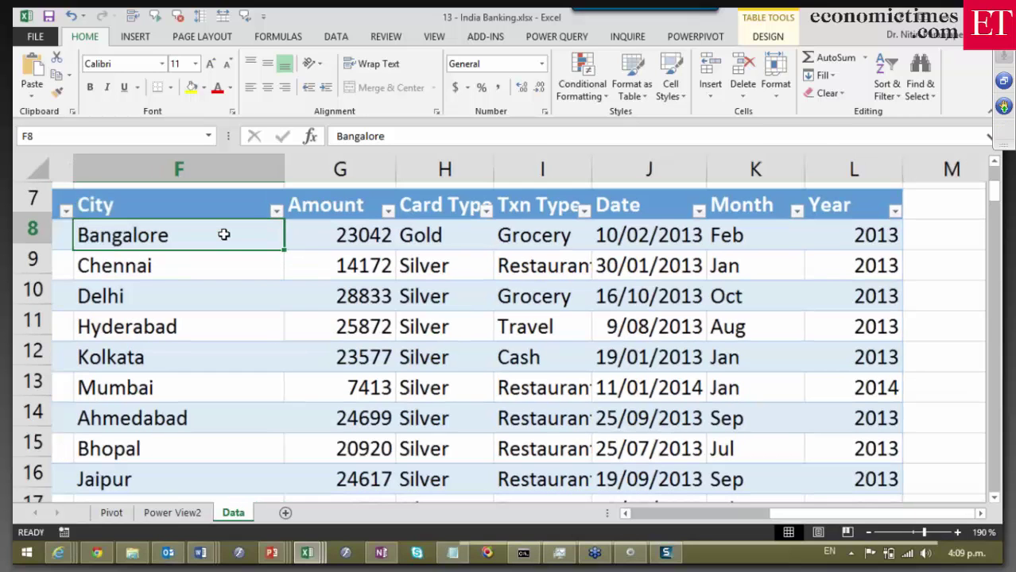
scroll(223, 234, "down", 2)
left_click(158, 235)
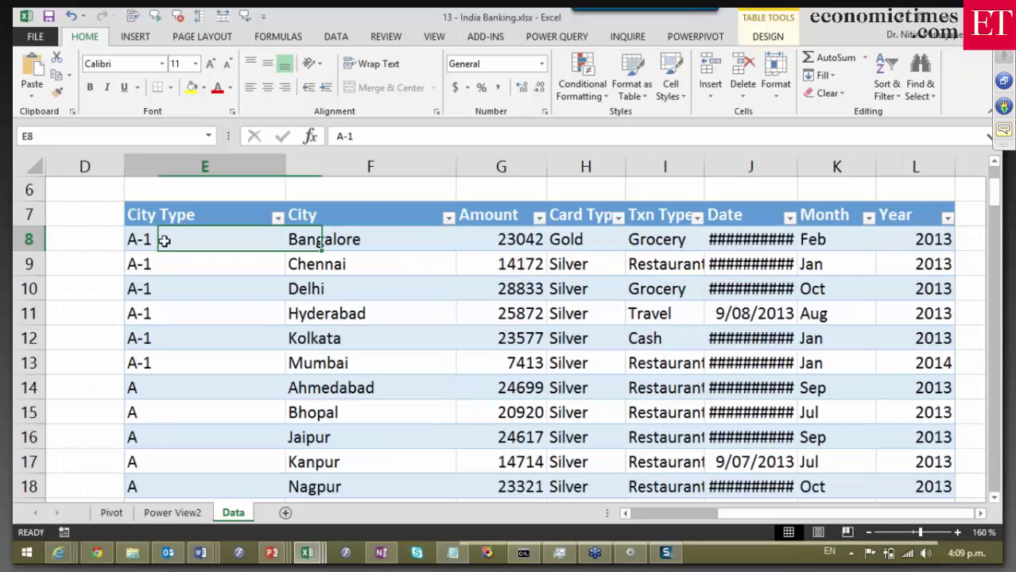
double_click(797, 166)
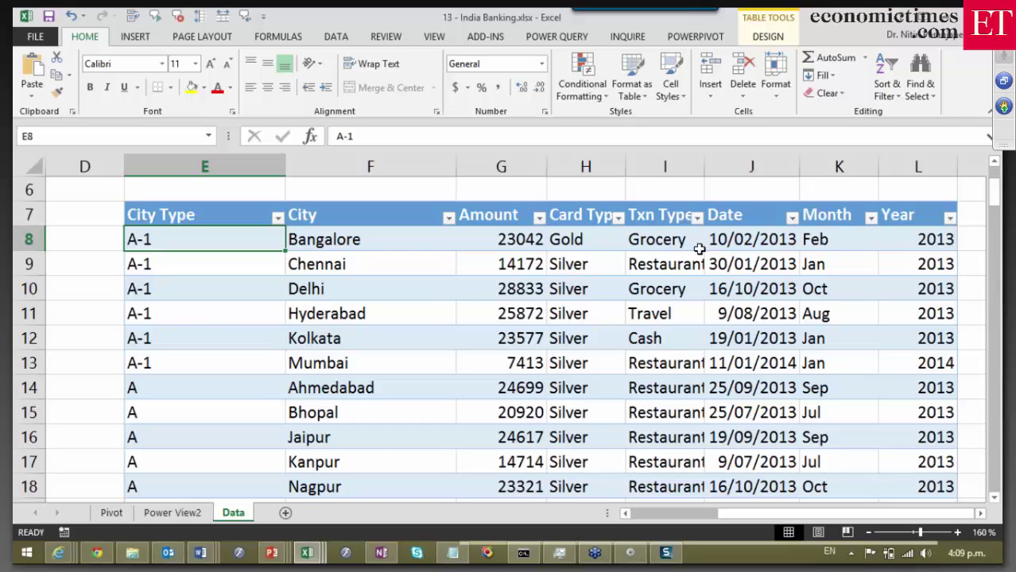
left_click(401, 327)
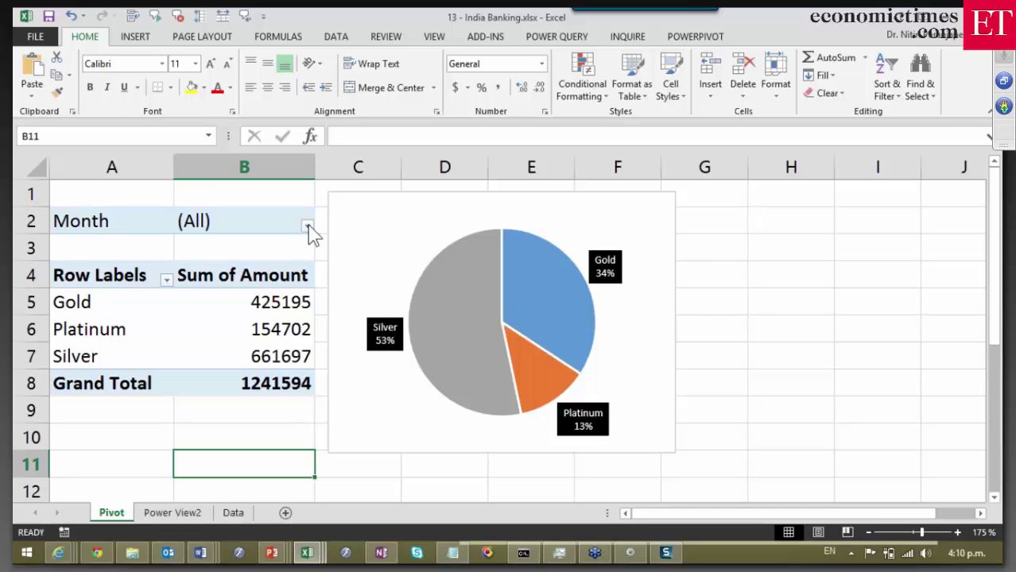
Filter the card-type pivot's Month to Jan, then return to the Data sheet.
left_click(309, 229)
left_click(157, 274)
left_click(213, 347)
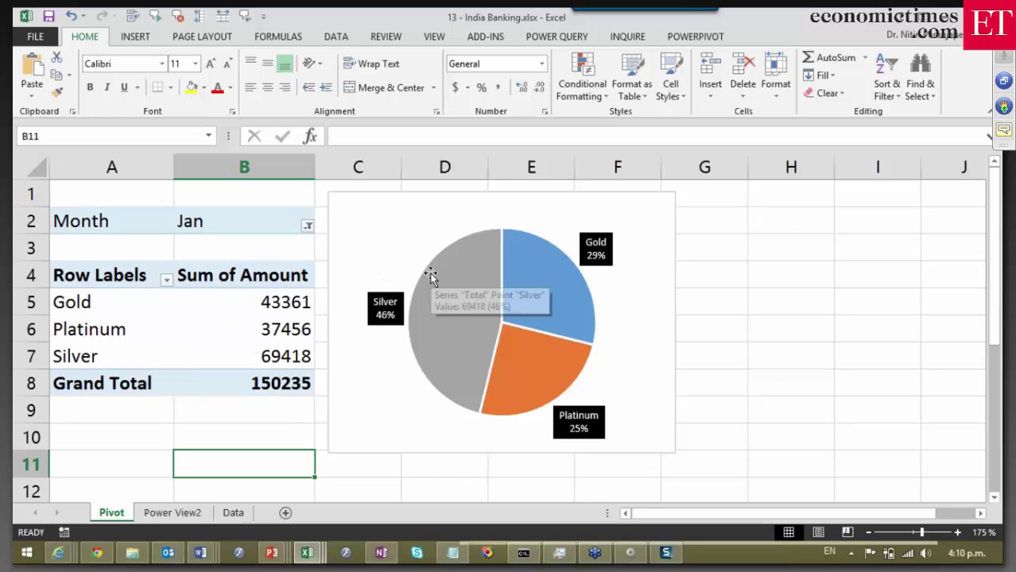
mouse_move(459, 314)
left_click(233, 513)
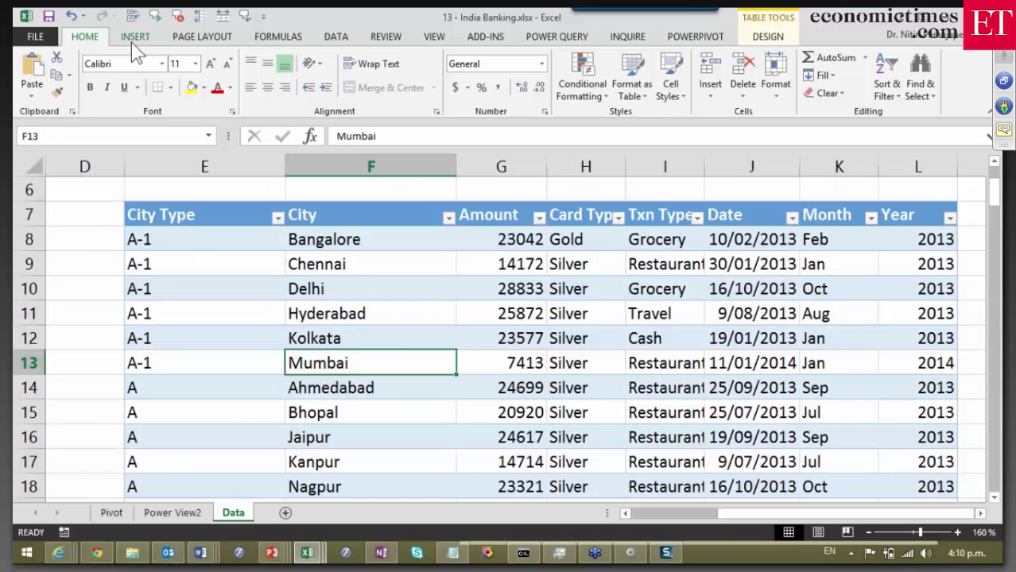
Insert a new Power View sheet from the banking transactions table.
left_click(135, 36)
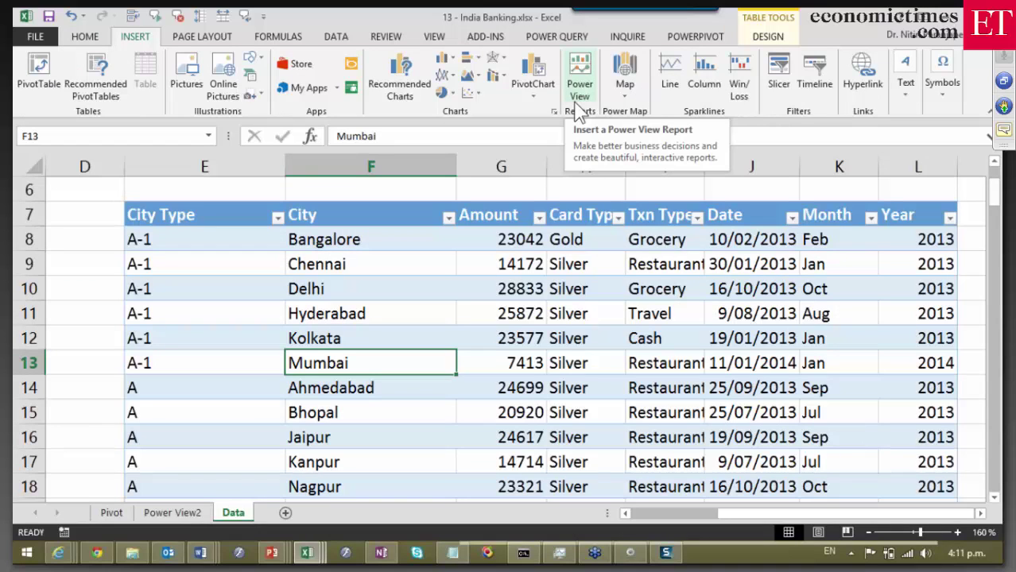
left_click(576, 97)
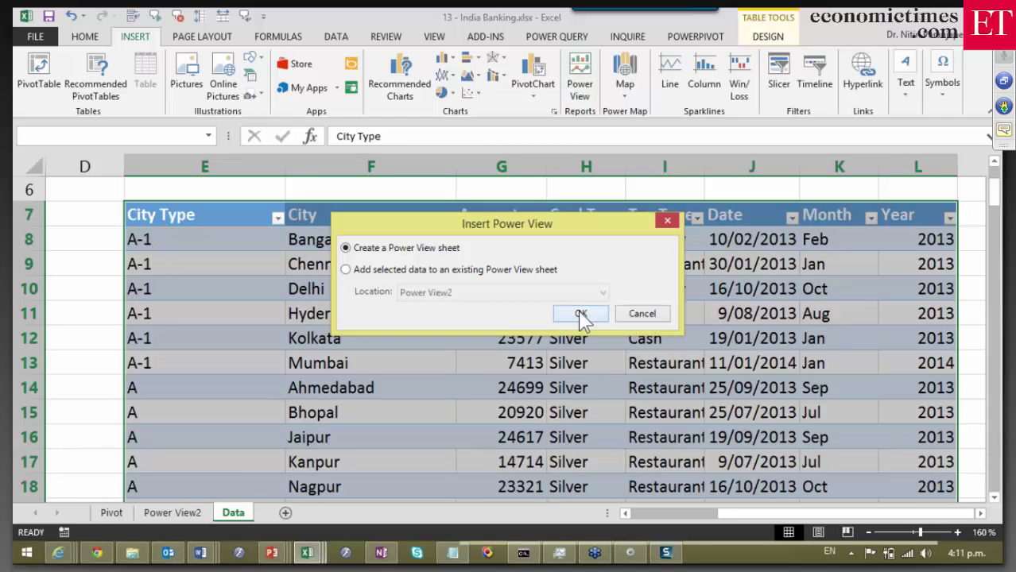
left_click(581, 315)
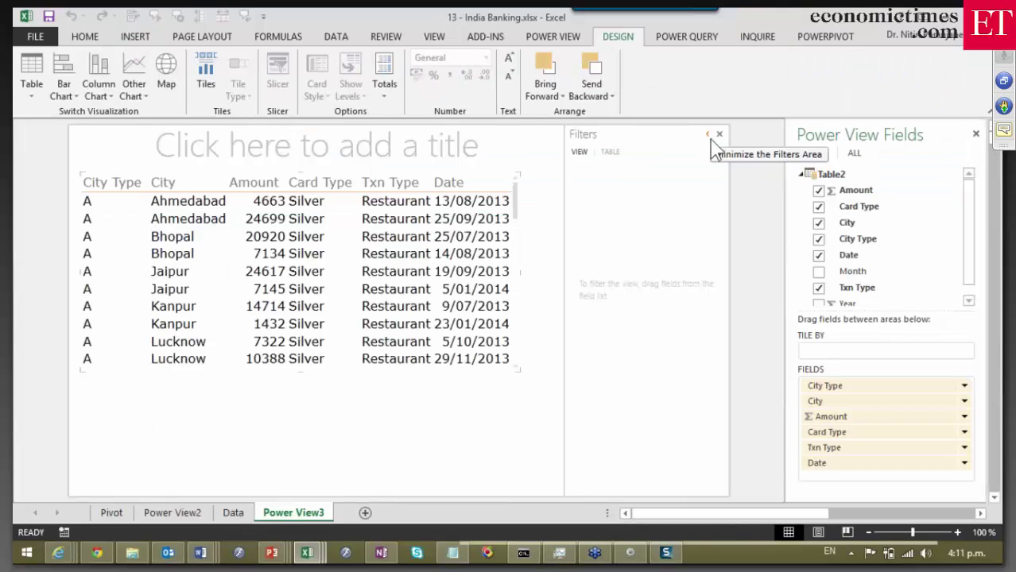
Collapse the filters area and delete the report title placeholder.
left_click(707, 134)
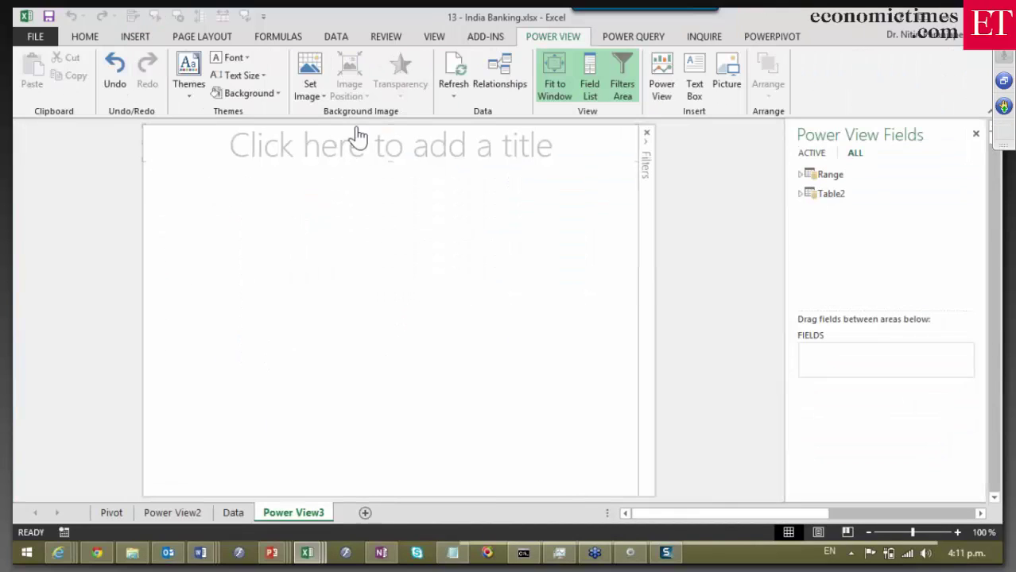
left_click(241, 75)
left_click(328, 178)
left_click(347, 166)
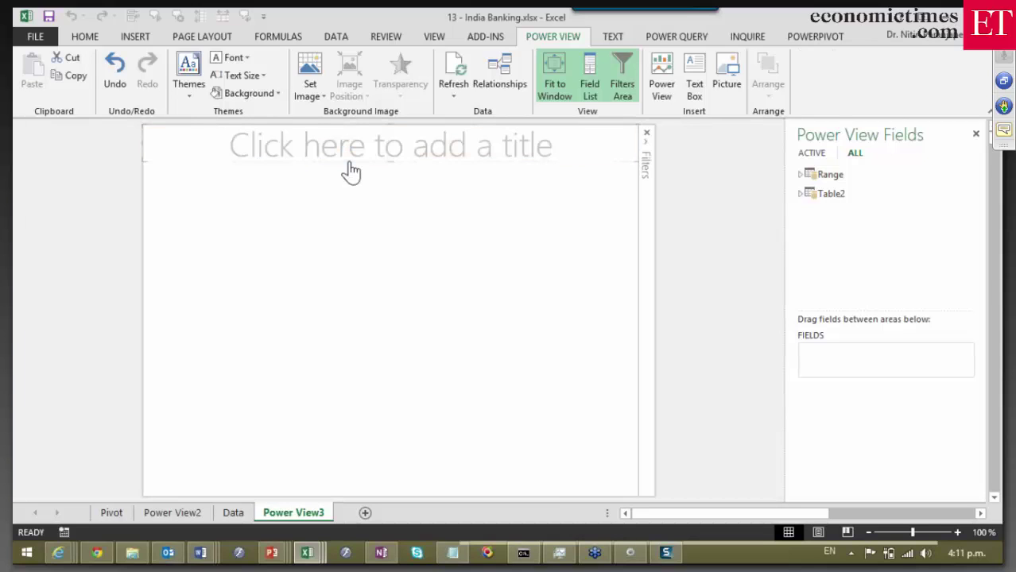
key("Delete")
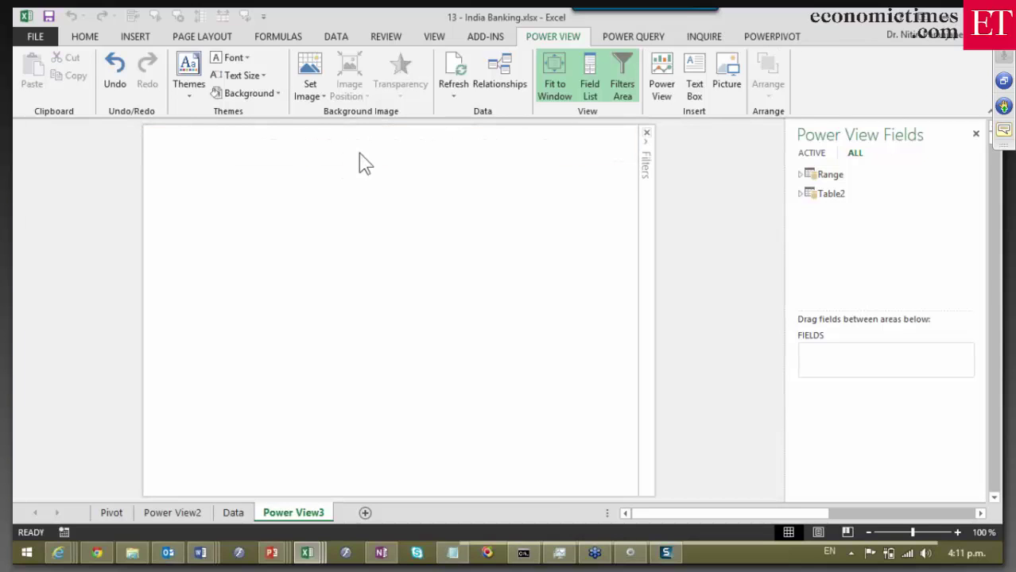
Build an enlarged table of Card Type with Amount values from the Table2 fields.
left_click(807, 194)
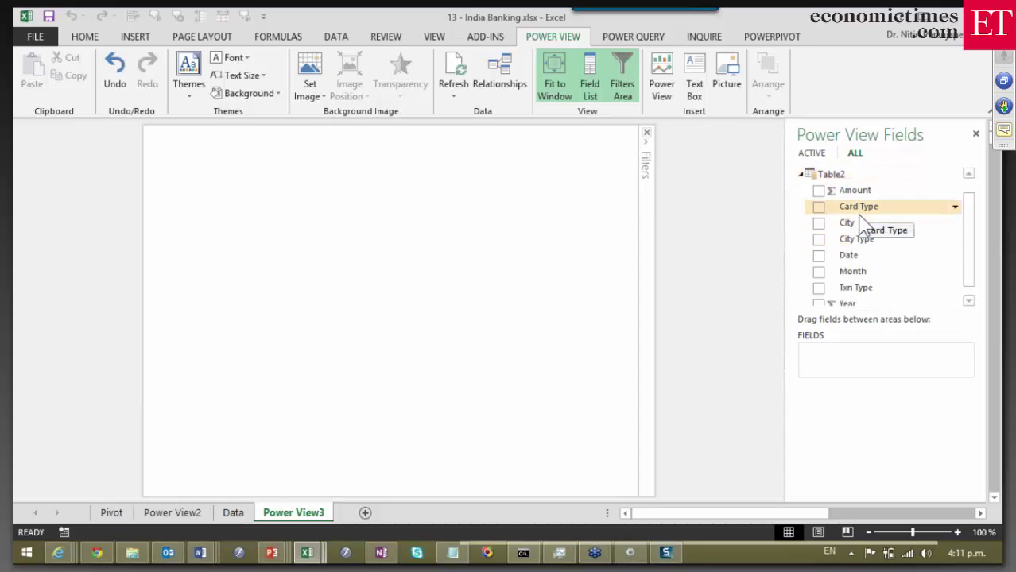
mouse_move(858, 215)
left_mouse_down()
mouse_move(188, 256)
mouse_move(159, 220)
left_mouse_up()
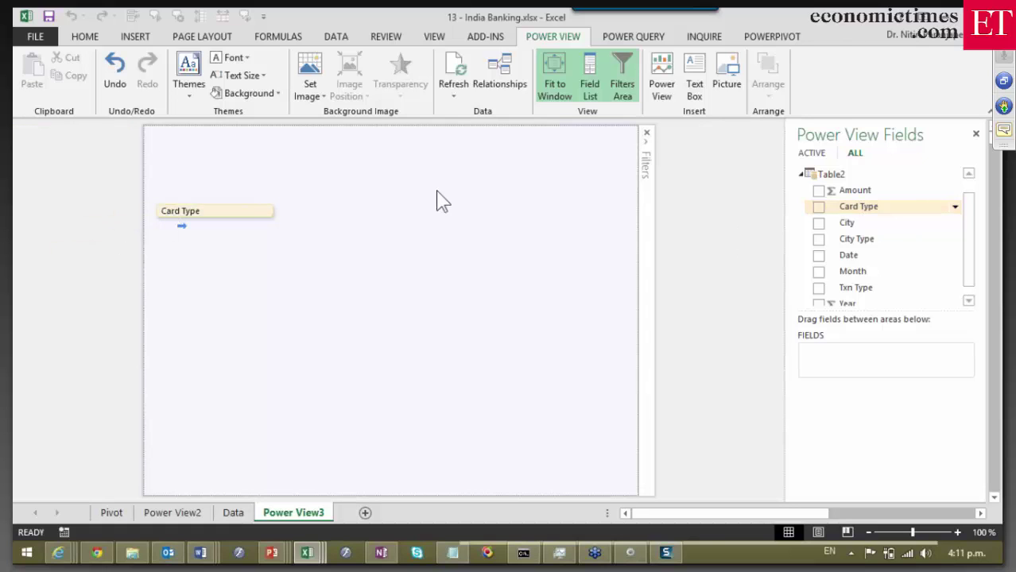
left_click_drag(851, 191, 204, 187)
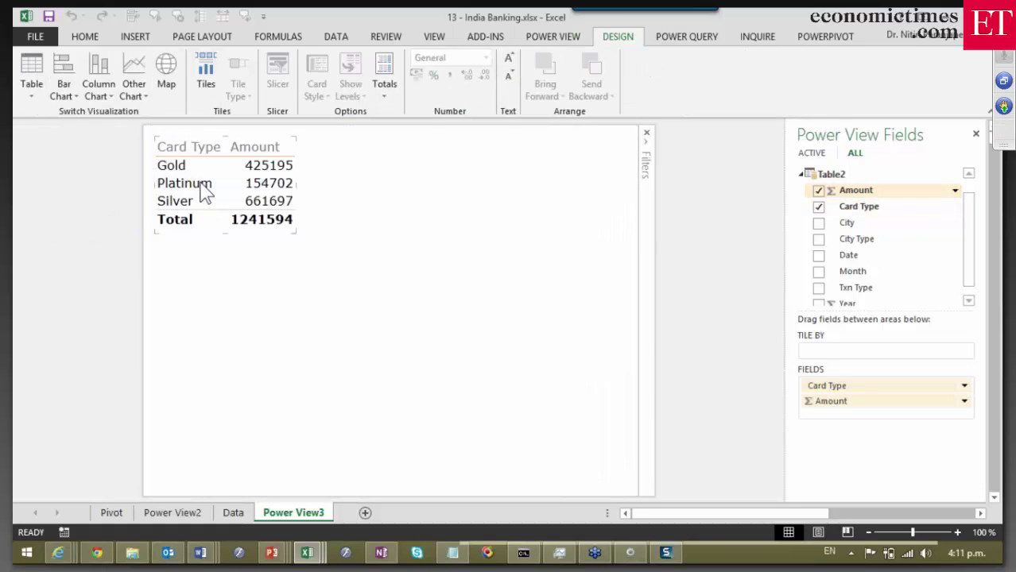
left_click_drag(295, 234, 390, 320)
Convert the Card Type table into a pie chart and drag it larger.
left_click(136, 102)
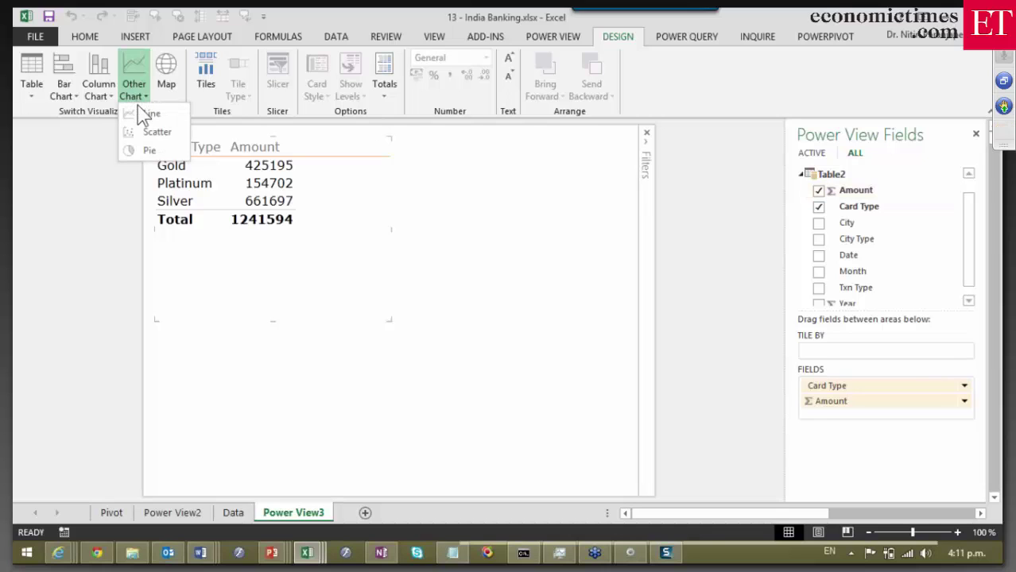
left_click(149, 151)
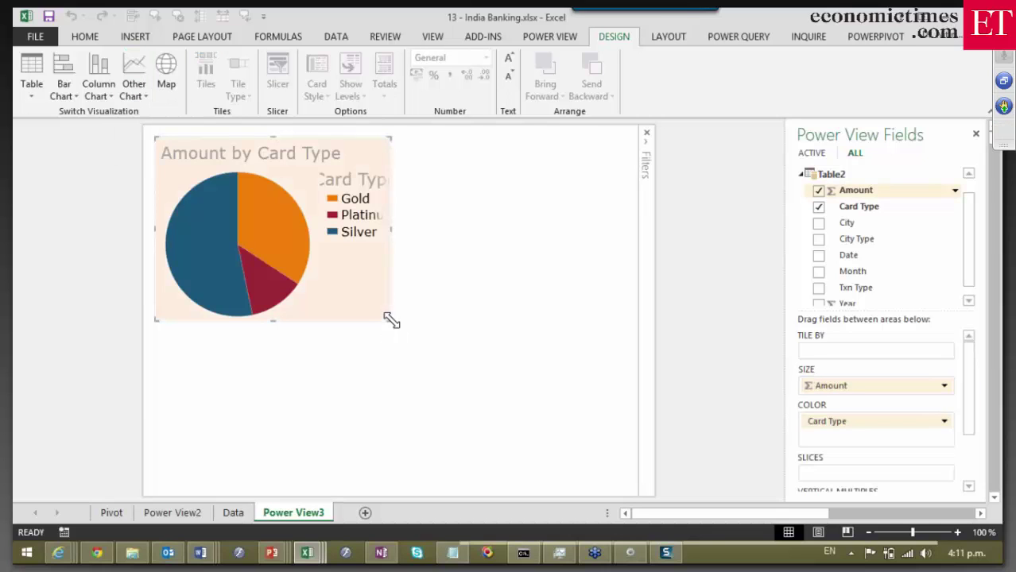
mouse_move(391, 320)
left_mouse_down()
mouse_move(588, 497)
mouse_move(640, 496)
left_mouse_up()
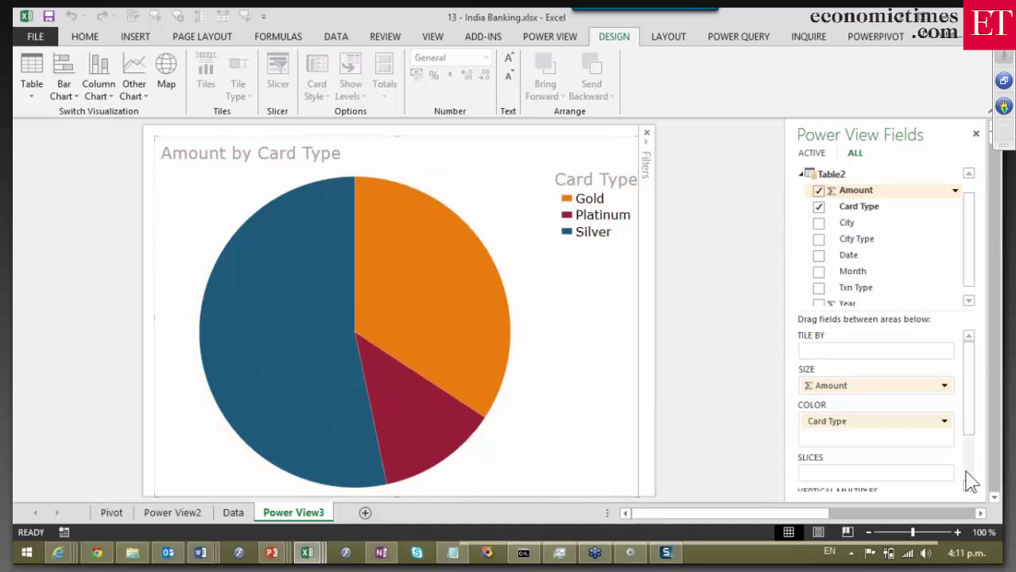
scroll(969, 478, "down", 3)
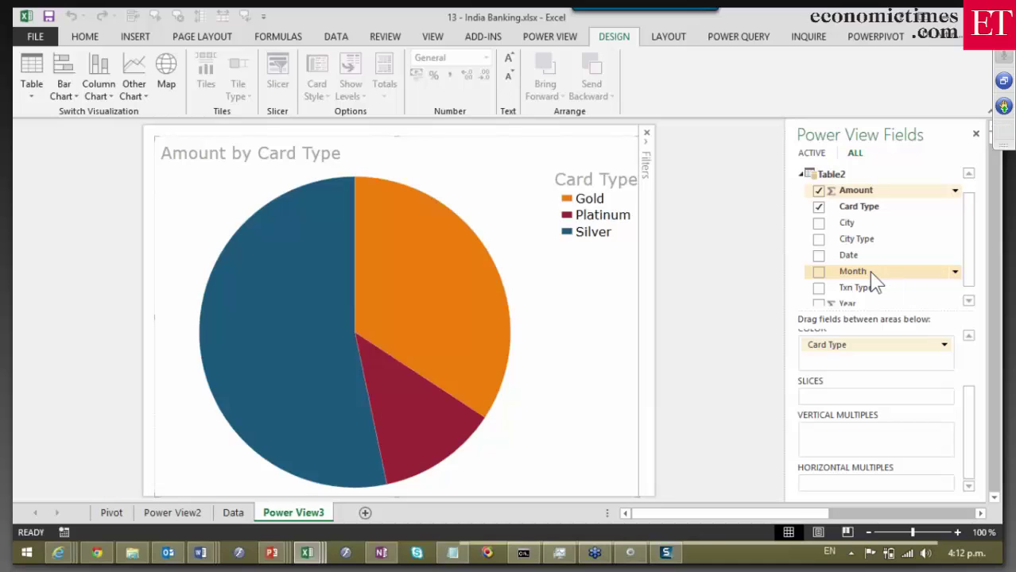
Add Month as vertical multiples for nine monthly pies, briefly highlighting Platinum.
mouse_move(871, 273)
left_mouse_down()
mouse_move(873, 389)
mouse_move(860, 455)
left_mouse_up()
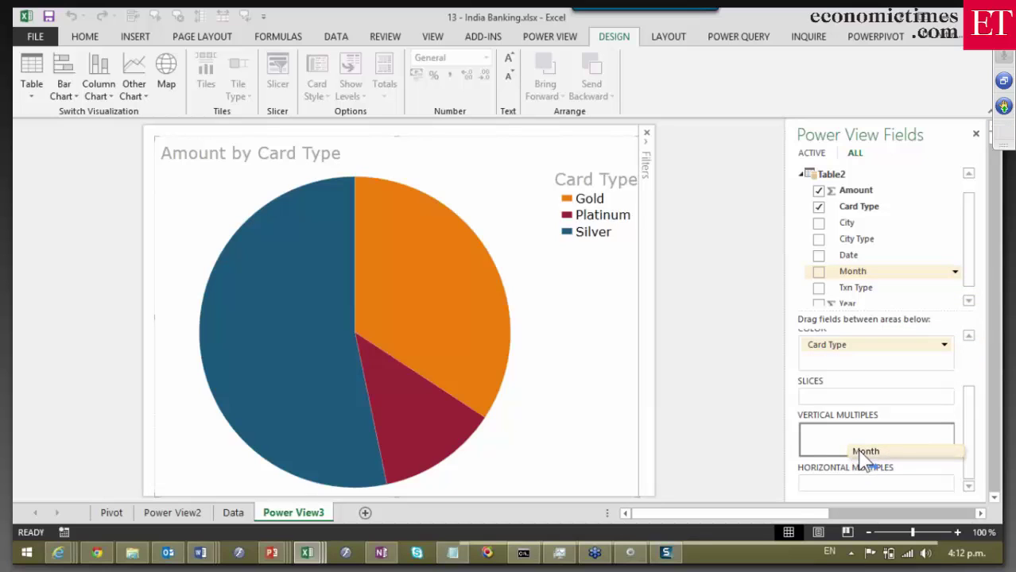
left_click_drag(863, 461, 860, 456)
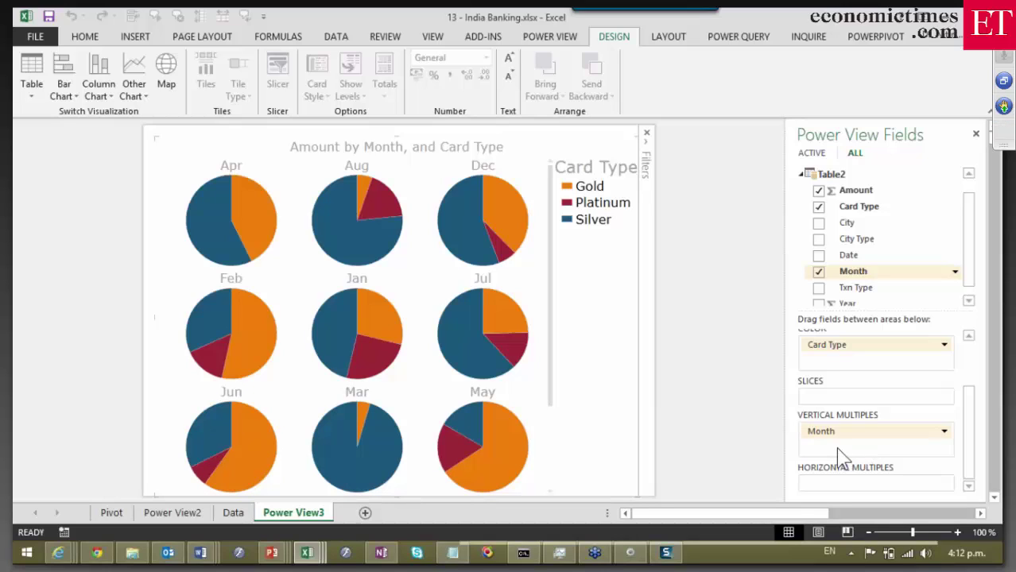
mouse_move(568, 218)
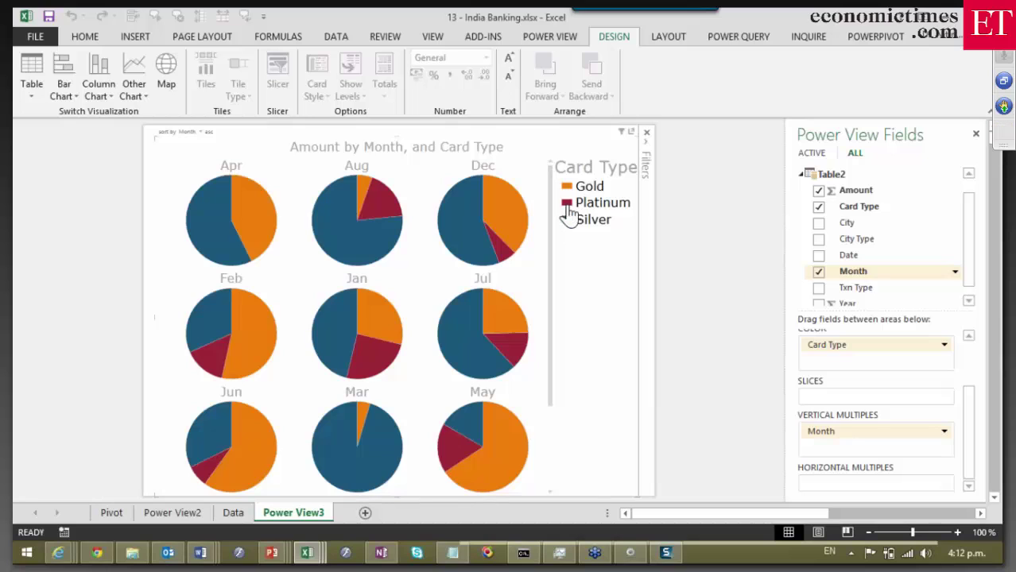
left_click(395, 211)
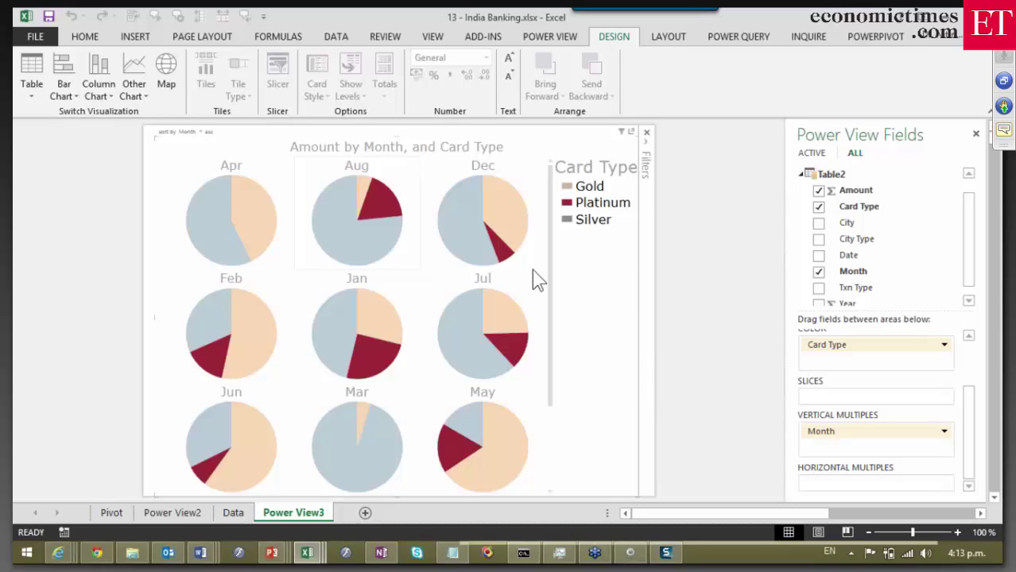
left_click(506, 248)
left_click(560, 265)
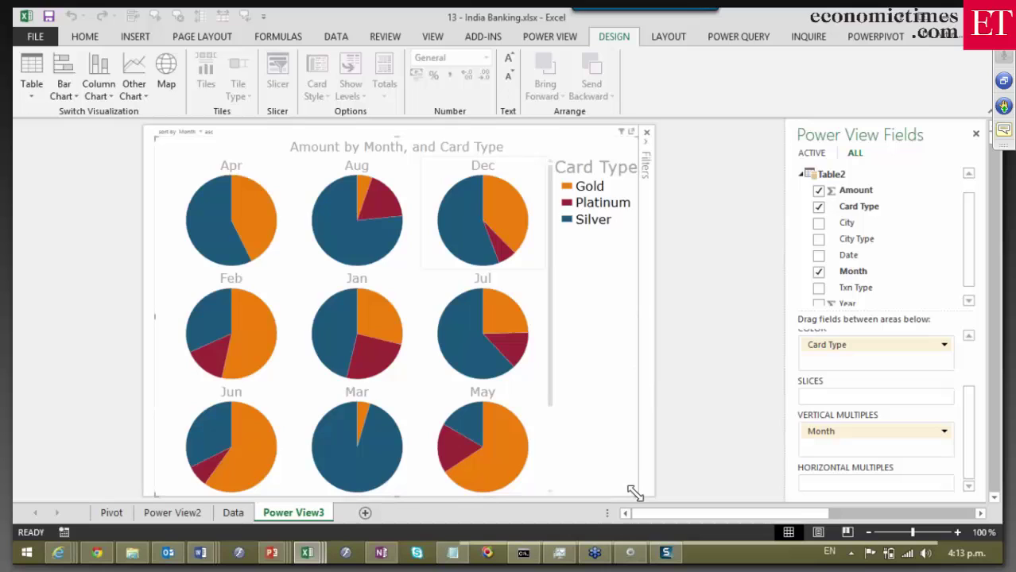
Shrink the pie and add an enlarged Amount by Month bar chart beside it.
left_click_drag(634, 493, 389, 363)
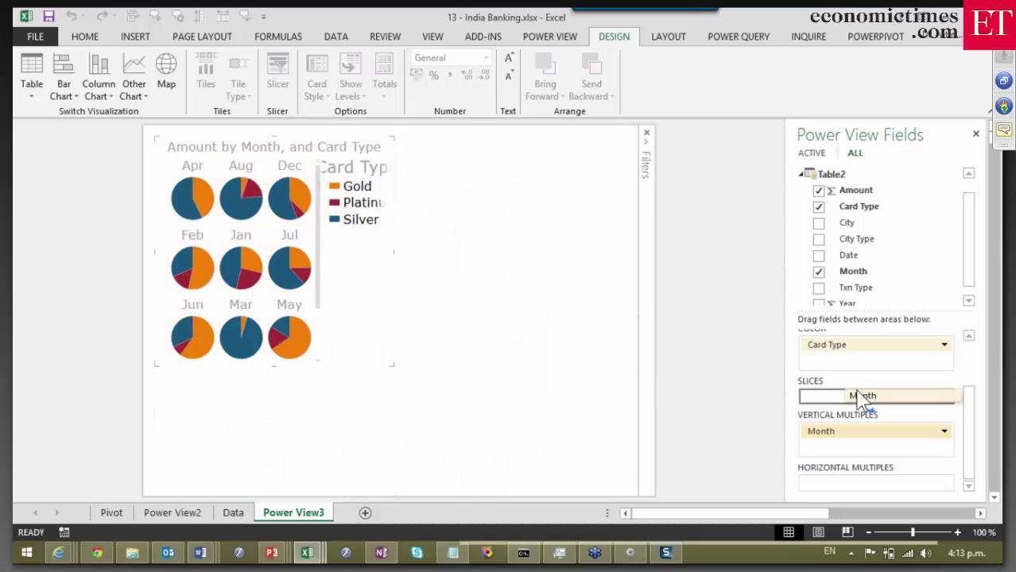
mouse_move(821, 430)
left_mouse_down()
mouse_move(827, 273)
mouse_move(451, 183)
left_mouse_up()
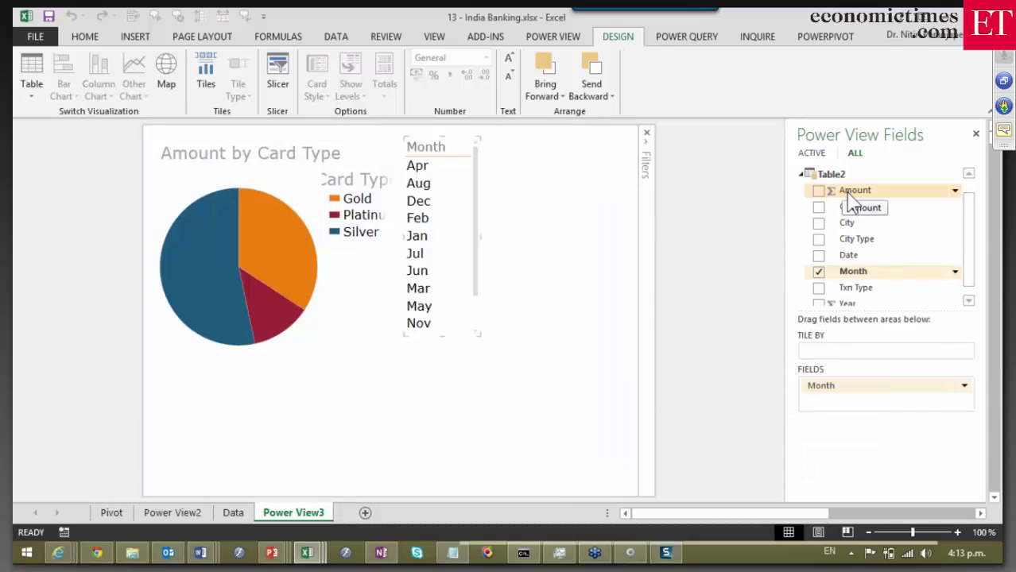
mouse_move(855, 190)
left_mouse_down()
mouse_move(450, 249)
mouse_move(450, 259)
left_mouse_up()
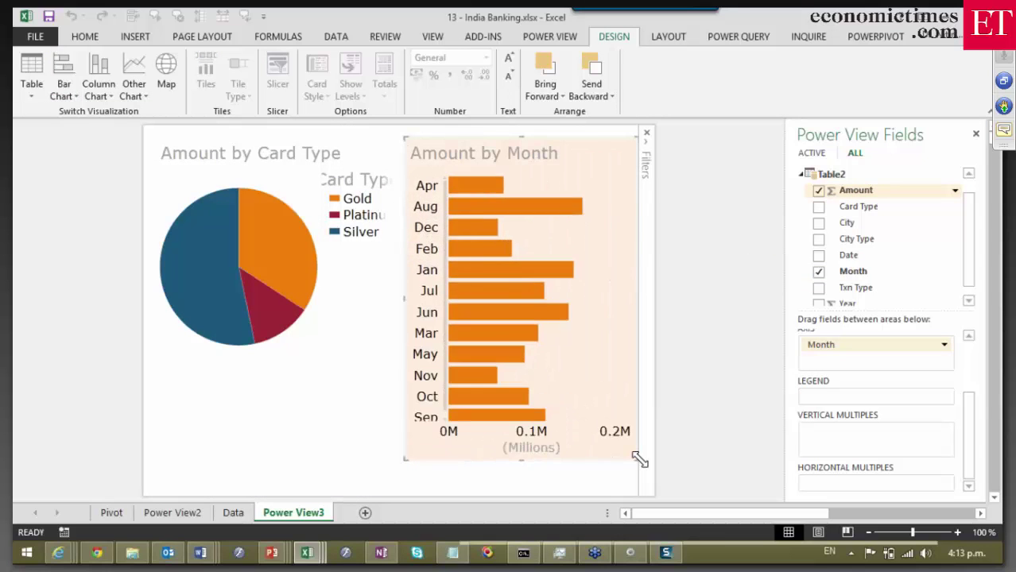
left_click_drag(584, 391, 639, 469)
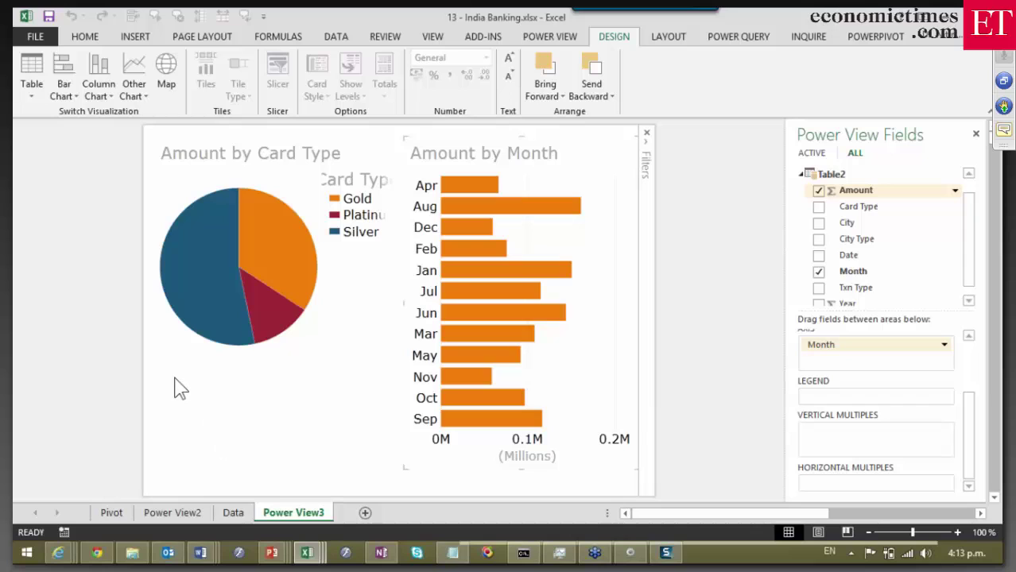
Filter the card-type pie by the Jan, then Feb bar, then go to the Data sheet.
left_click(489, 270)
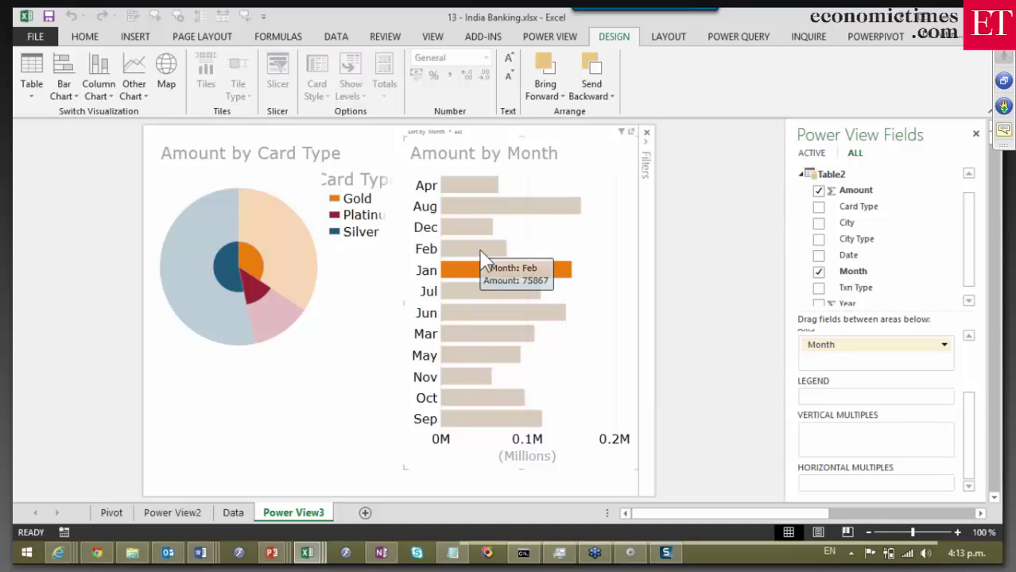
left_click(480, 253)
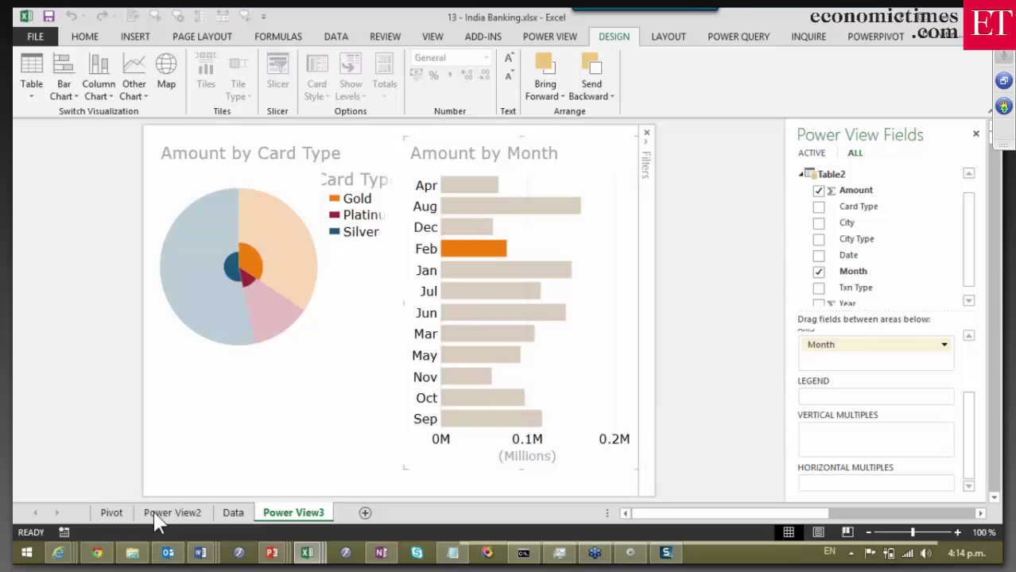
left_click(228, 514)
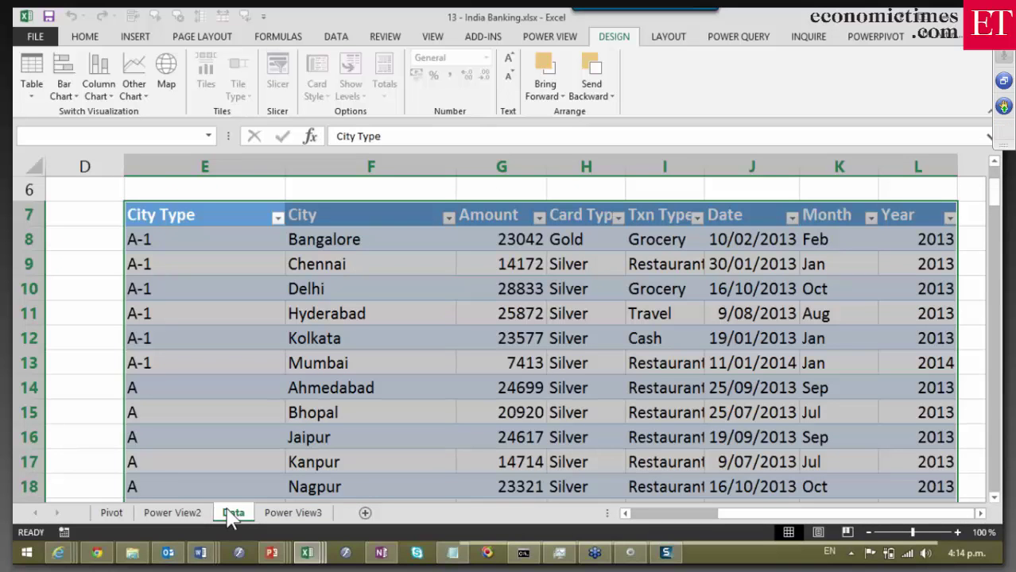
Select the whole banking data table and launch Power Map from the Insert tab.
left_click(517, 341)
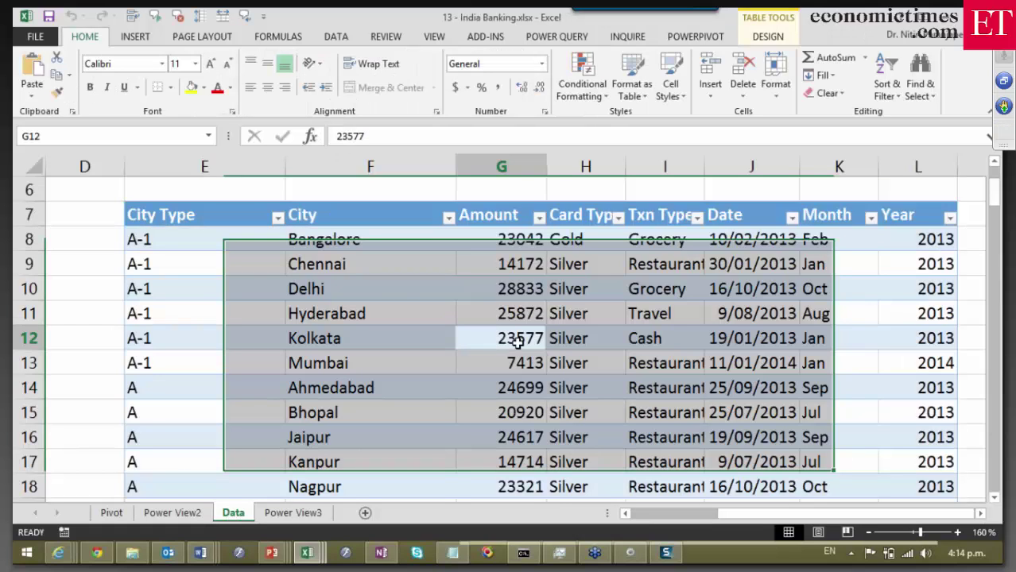
left_click(135, 37)
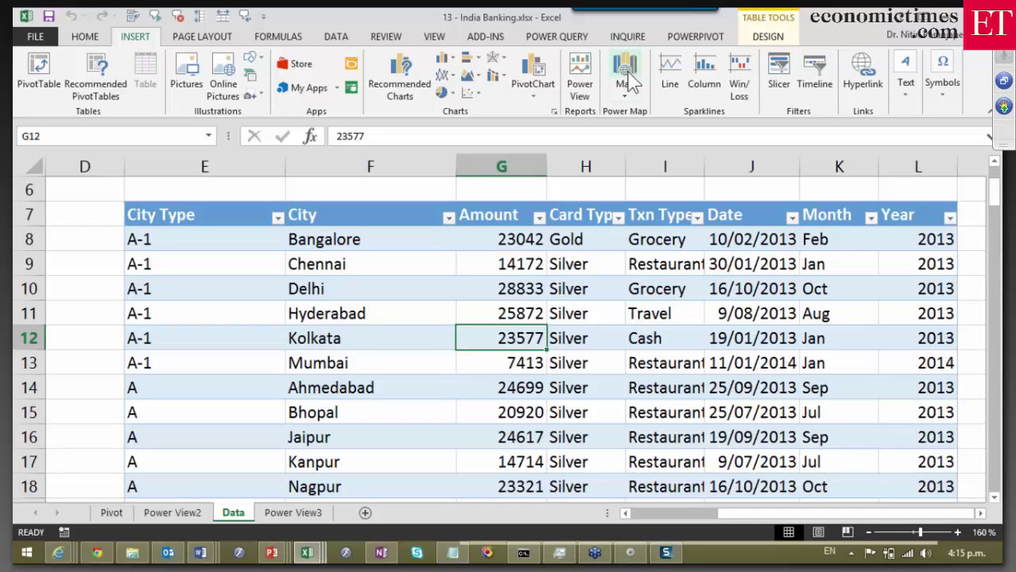
left_click(626, 82)
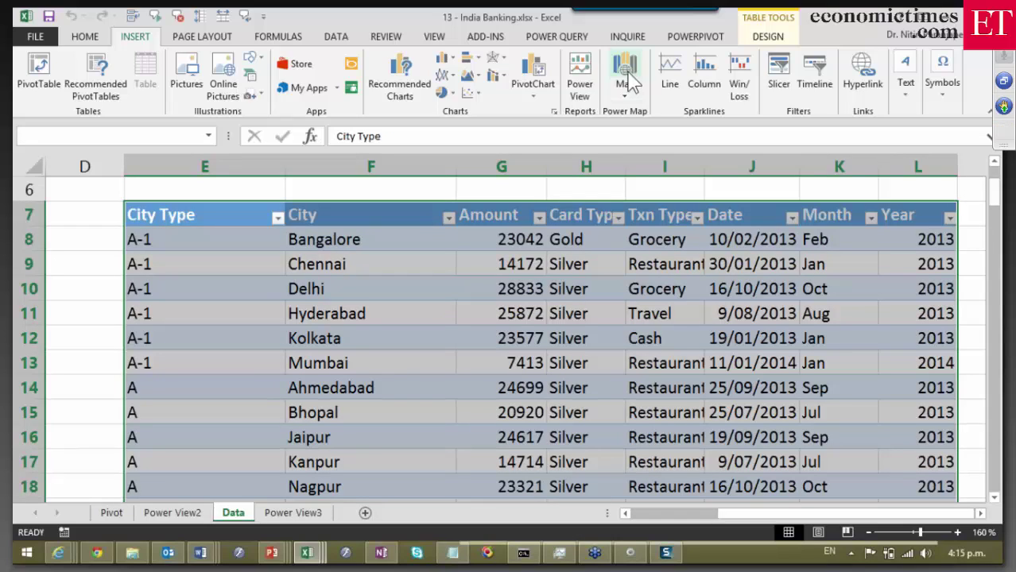
left_click(628, 83)
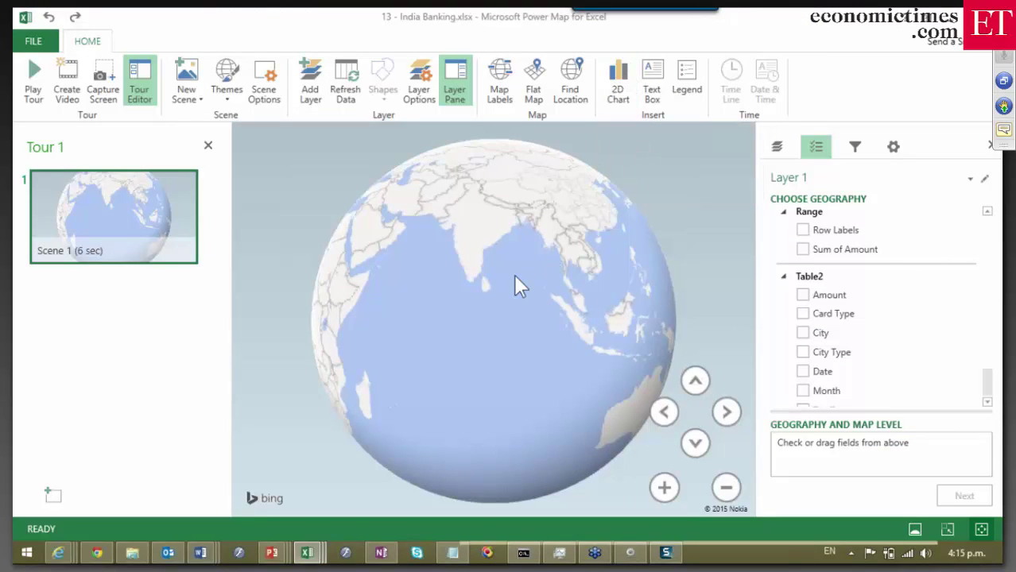
Map Table2 by City, turn on Map Labels, and confirm the City geography.
left_click(802, 333)
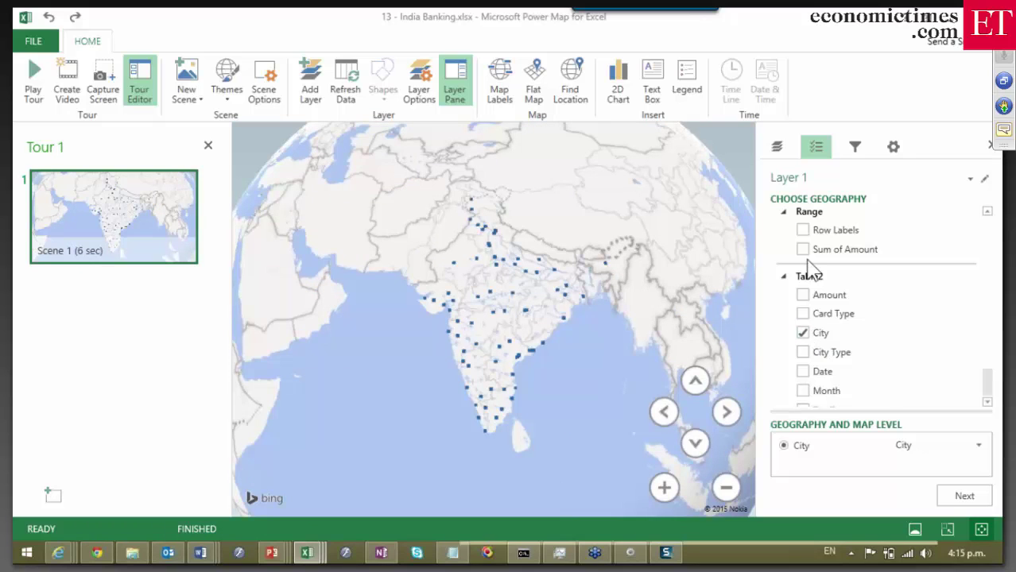
left_click(512, 110)
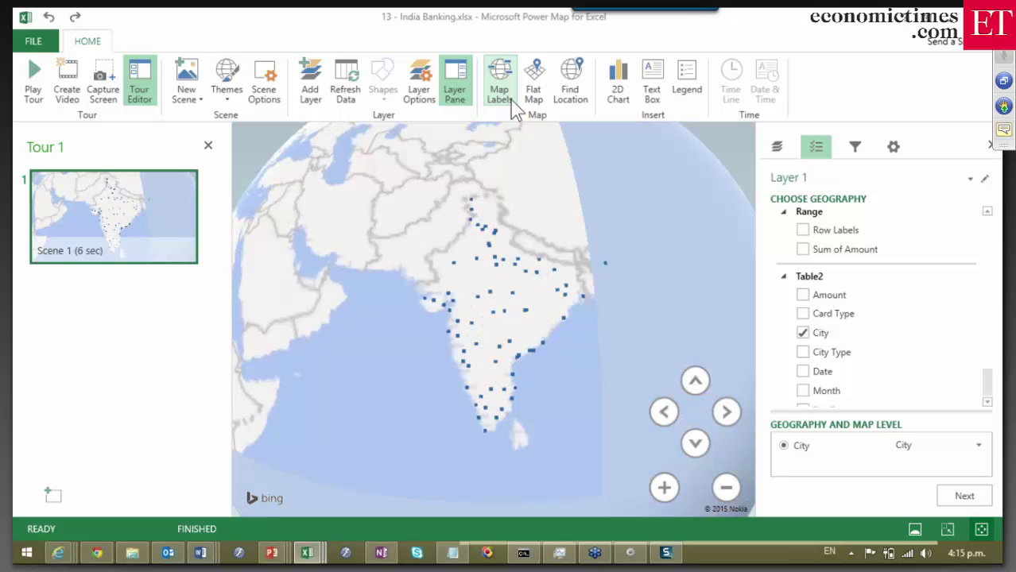
left_click(512, 102)
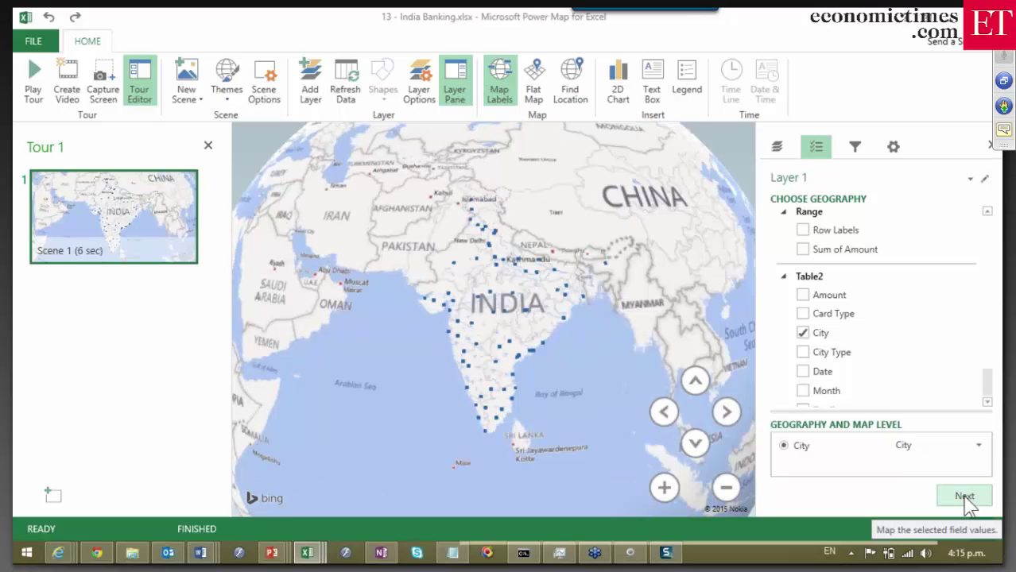
left_click(964, 497)
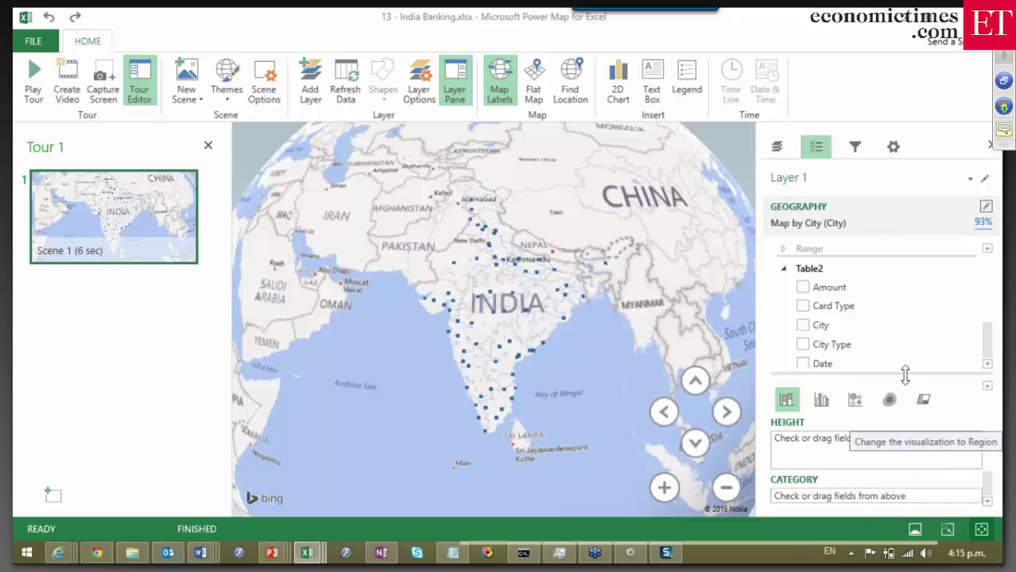
Set Amount (Sum) as column height, zoom in, and tilt the view down over India.
left_click_drag(803, 287, 805, 301)
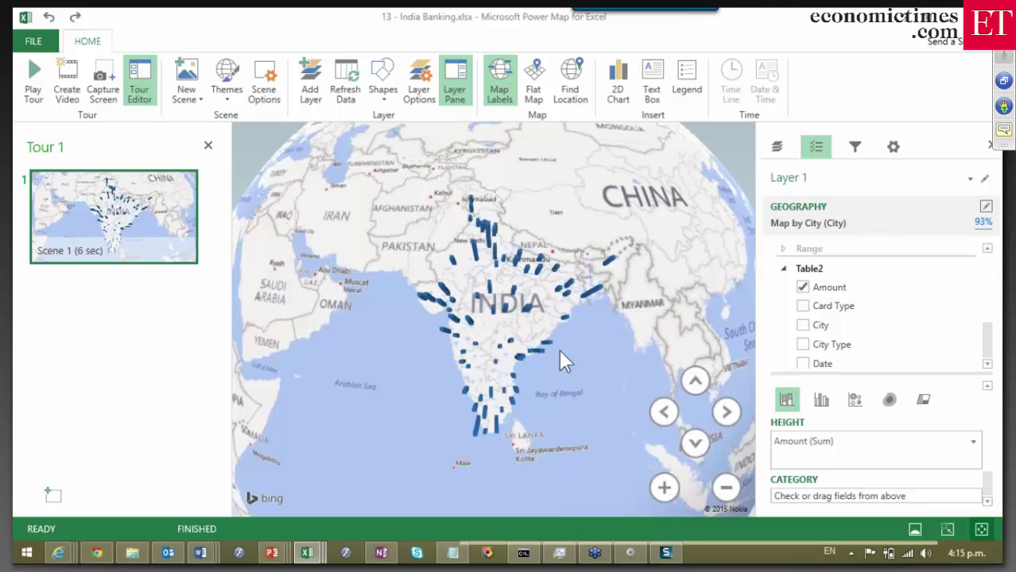
scroll(560, 352, "up", 5)
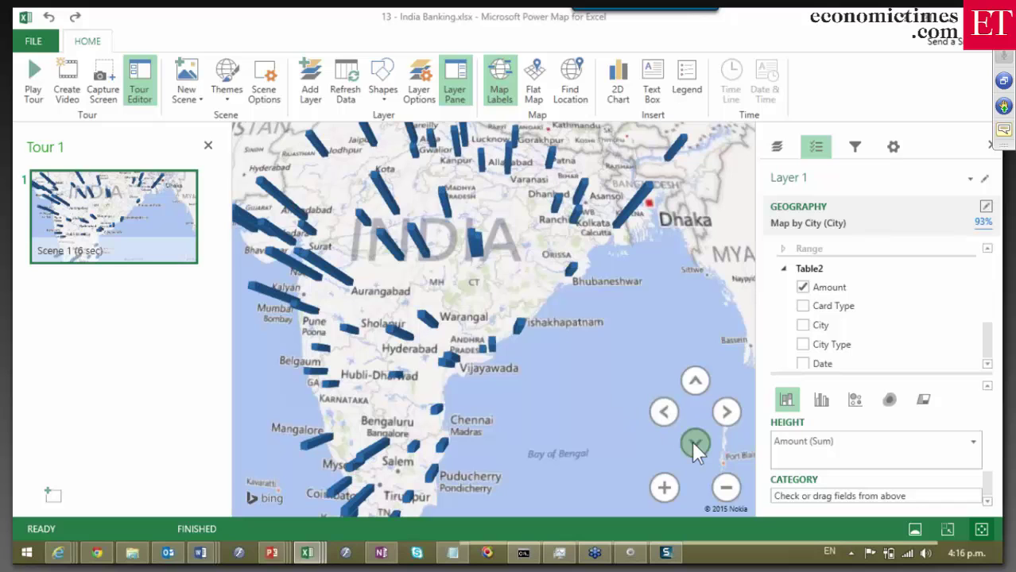
left_click(693, 446)
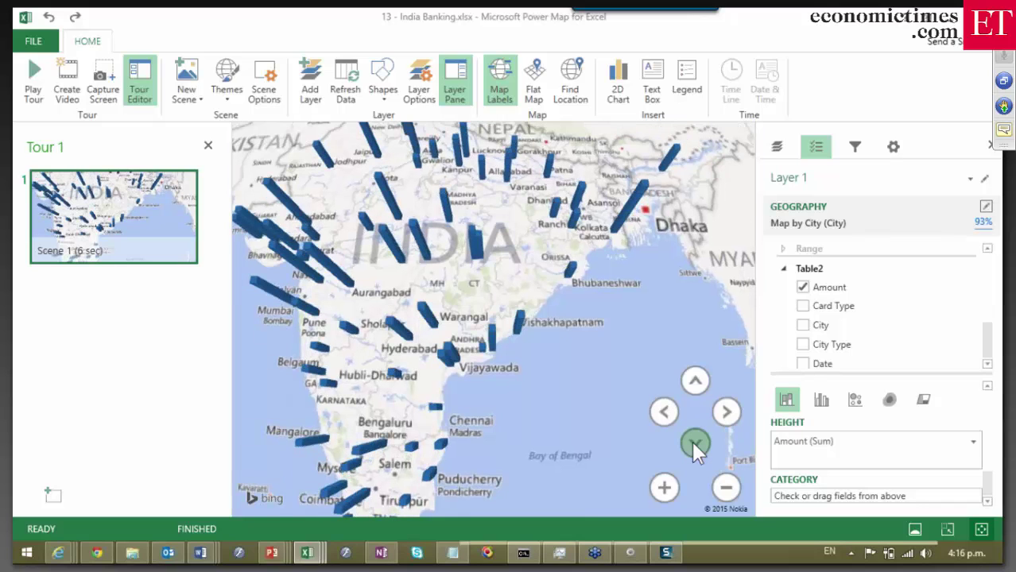
left_click(693, 445)
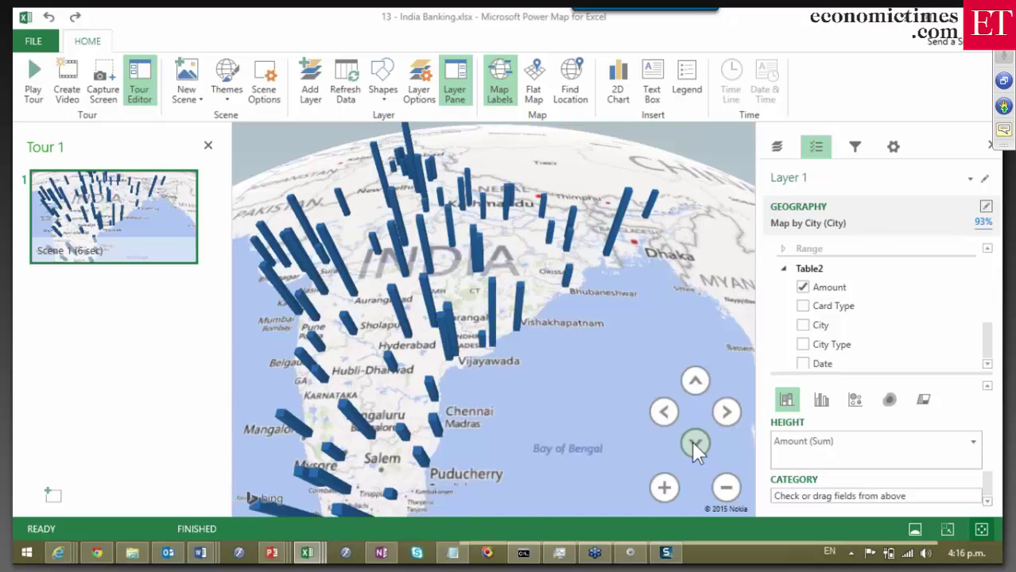
left_click(693, 445)
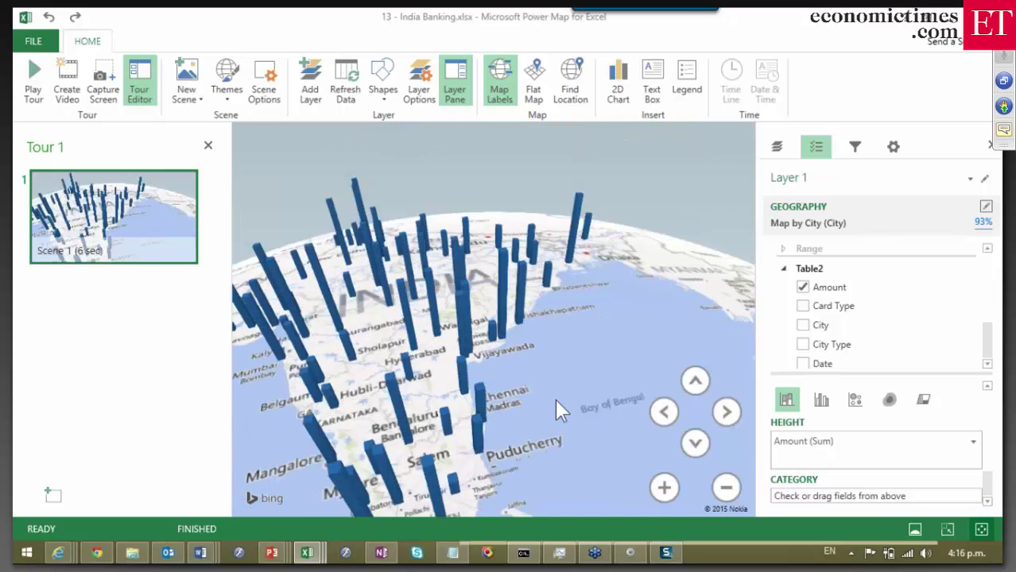
Split the city columns by Card Type, animate them by Date, and play the timeline.
mouse_move(556, 400)
left_mouse_down()
mouse_move(541, 421)
mouse_move(476, 346)
left_mouse_up()
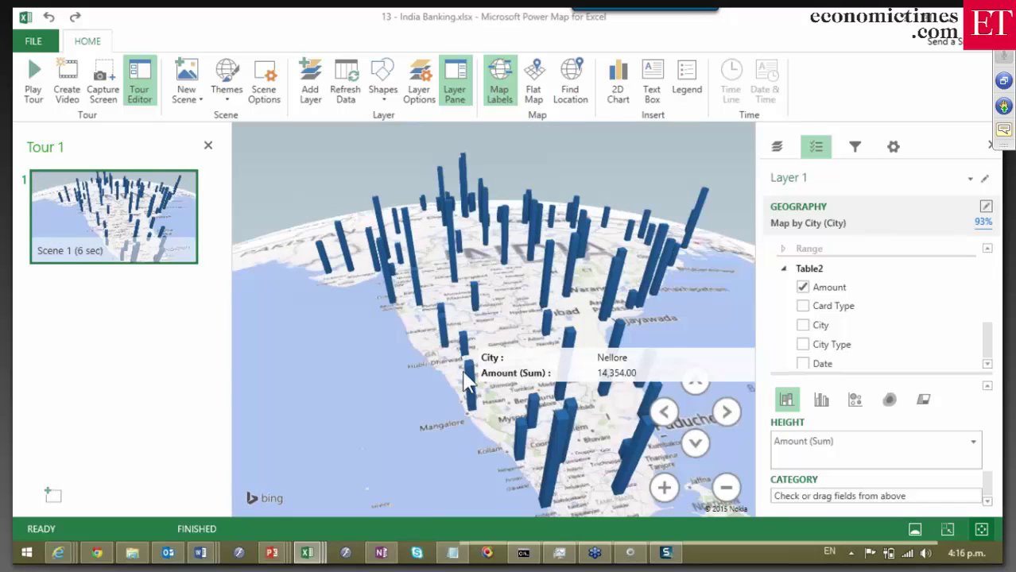
left_click(804, 308)
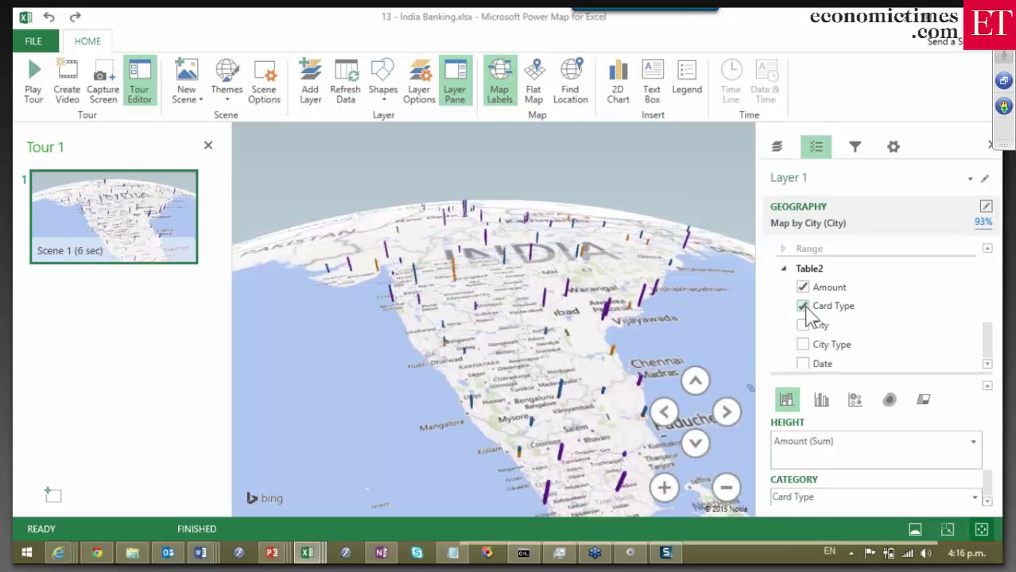
left_click(802, 364)
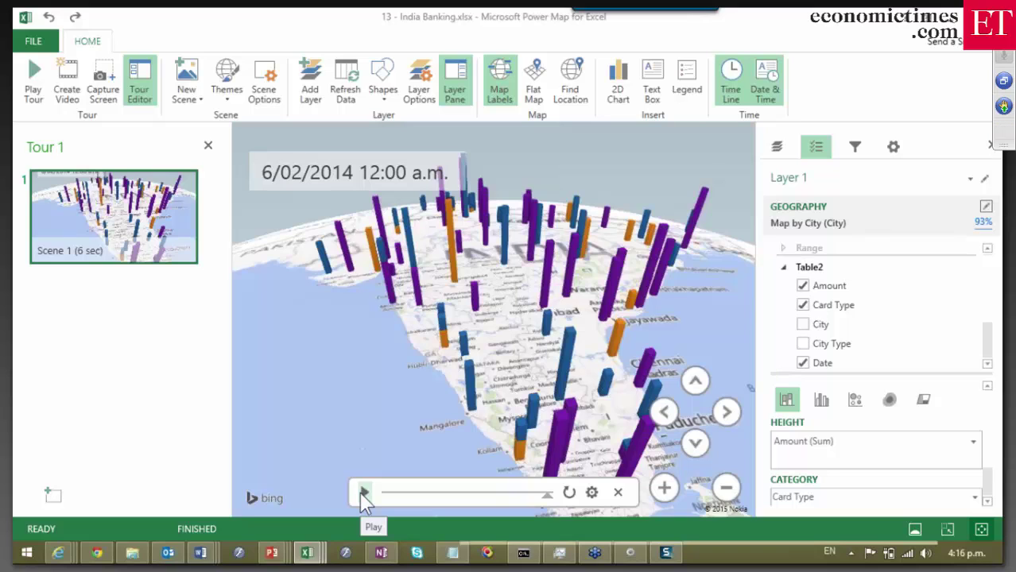
left_click(363, 494)
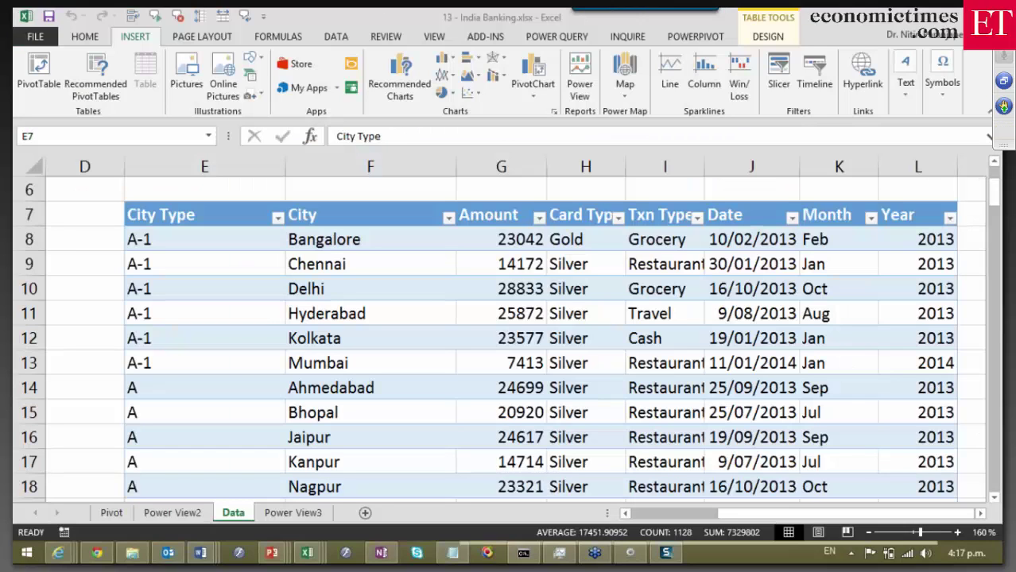
Select all of the banking table, deselect it, and show the open PowerPoint windows.
key("ctrl+a")
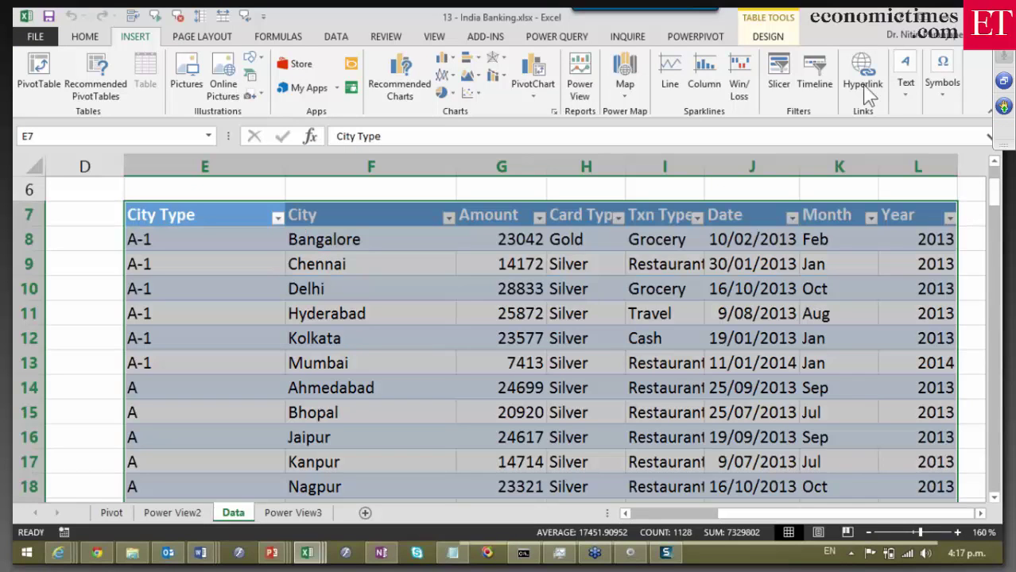
left_click(499, 291)
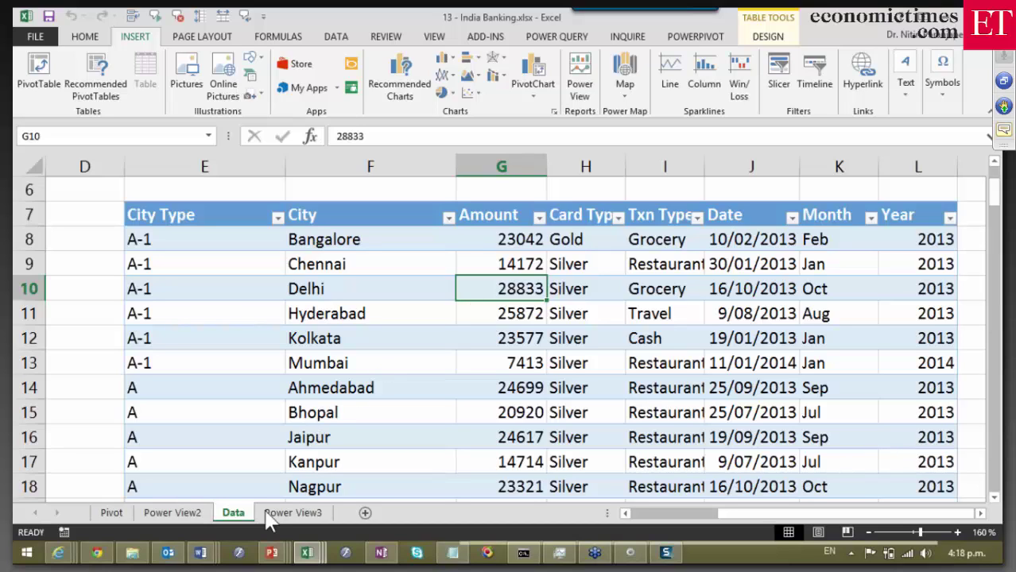
left_click(274, 552)
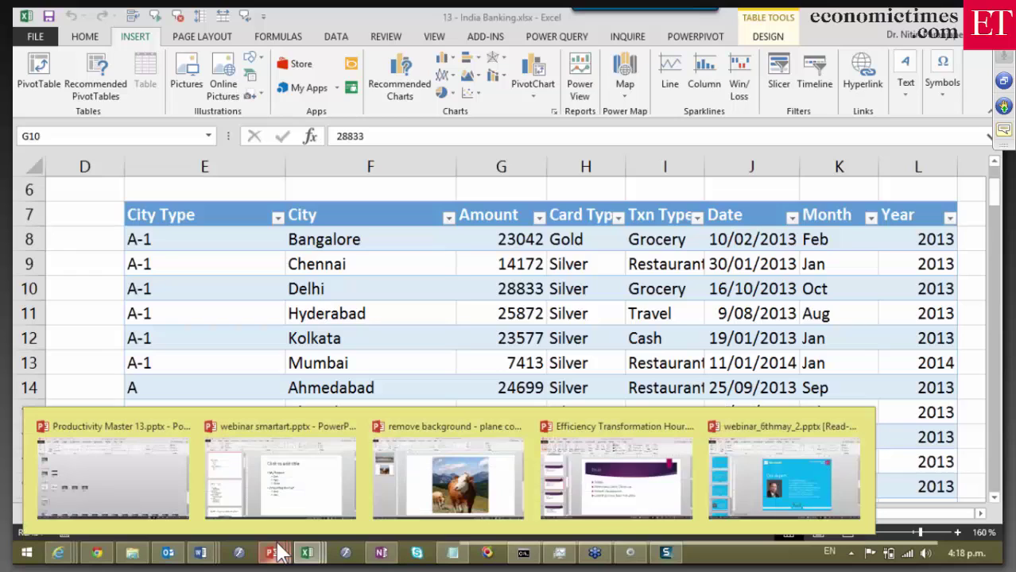
Switch to the Productivity Master 13 presentation and scroll through its slides.
left_click(283, 552)
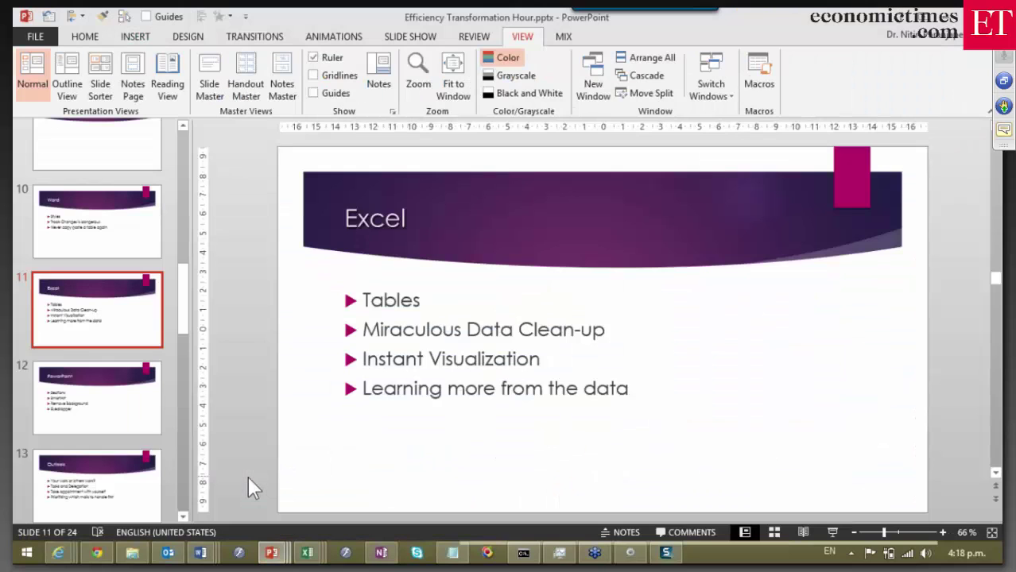
scroll(304, 407, "down", 1)
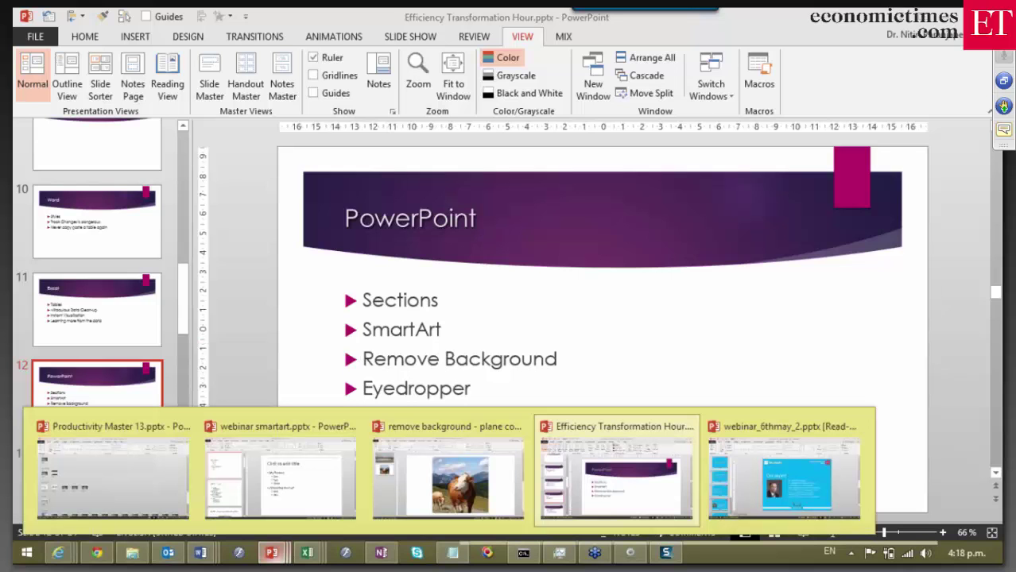
left_click(113, 473)
scroll(132, 284, "down", 2)
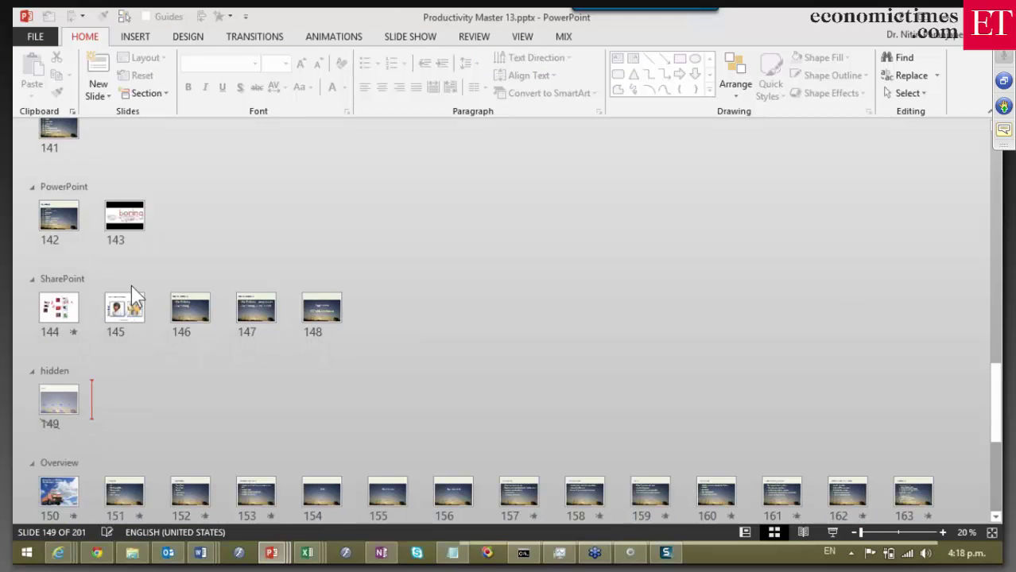
scroll(132, 288, "down", 3)
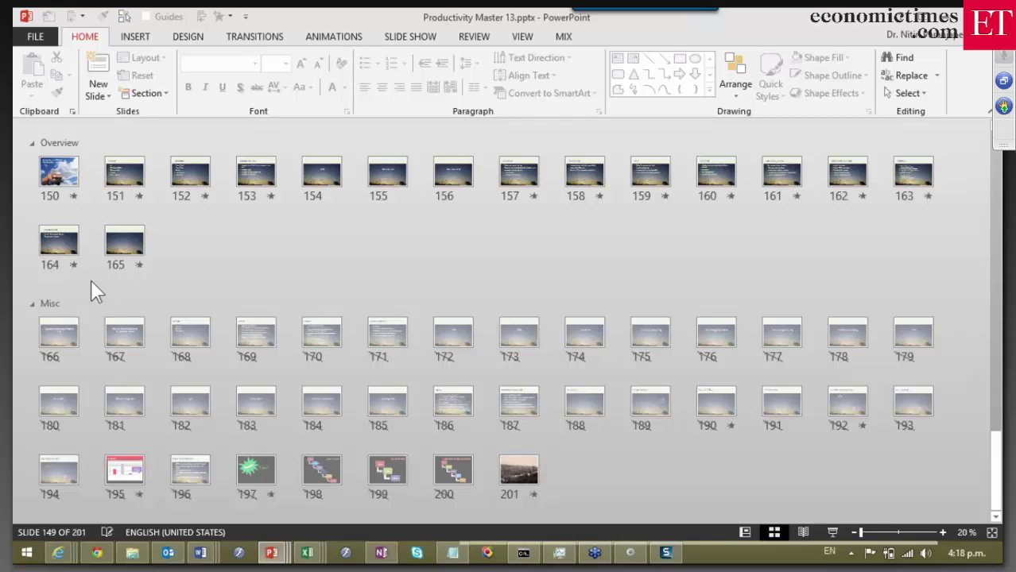
Collapse all sections, then move Methodology and SharePoint up under Introduction.
right_click(59, 144)
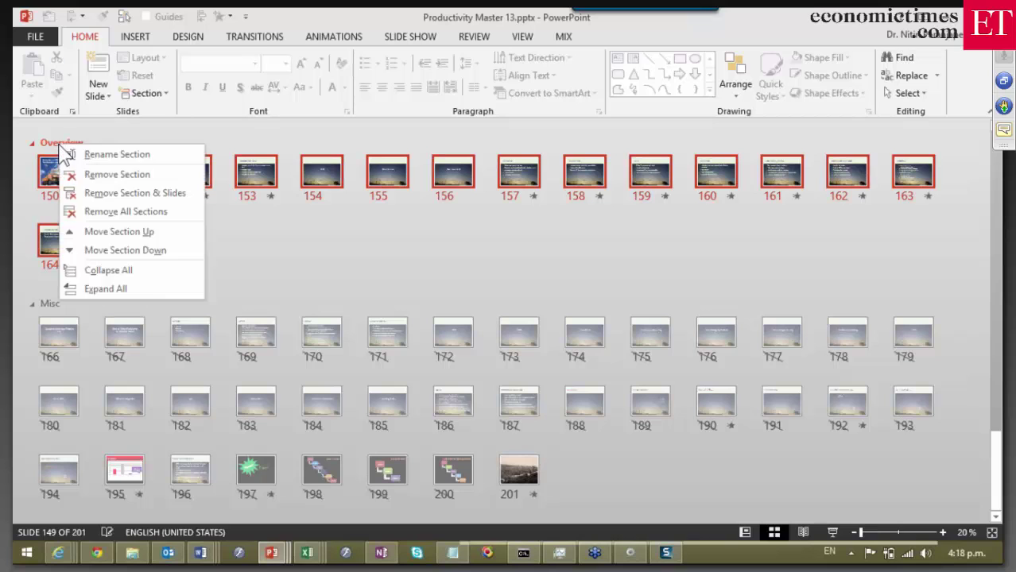
left_click(112, 270)
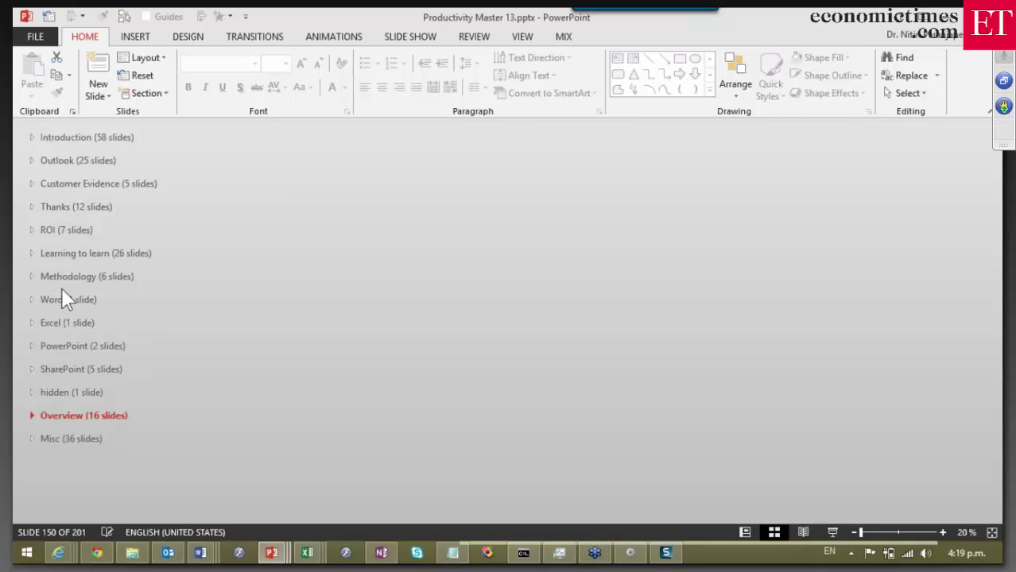
left_click_drag(74, 278, 80, 168)
left_click_drag(61, 369, 48, 191)
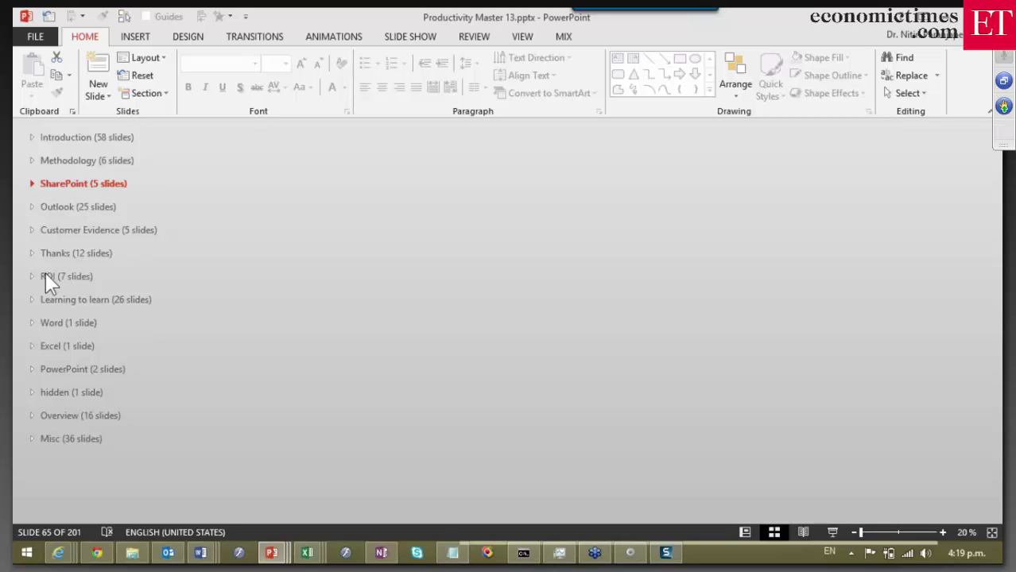
Present the deck, zoom with +, show all slides with -, return to slide 12, and exit.
key("alt+Tab")
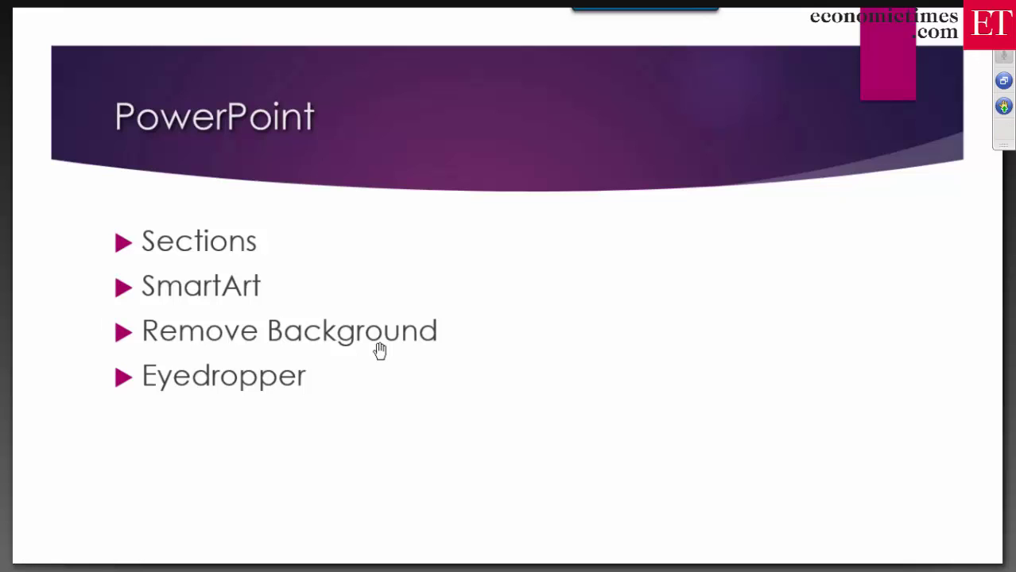
key("ctrl+plus")
key("ctrl+plus")
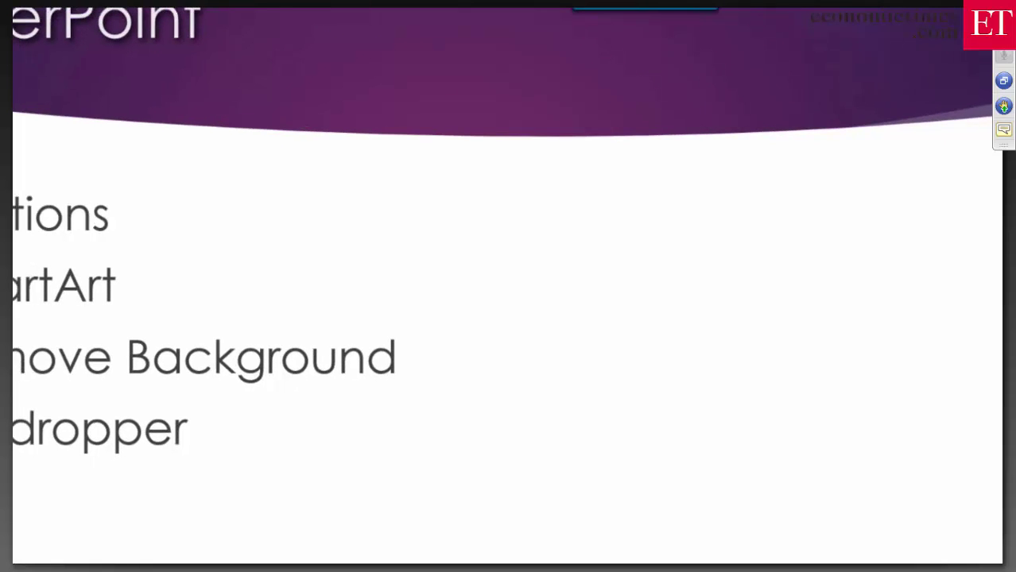
key("minus")
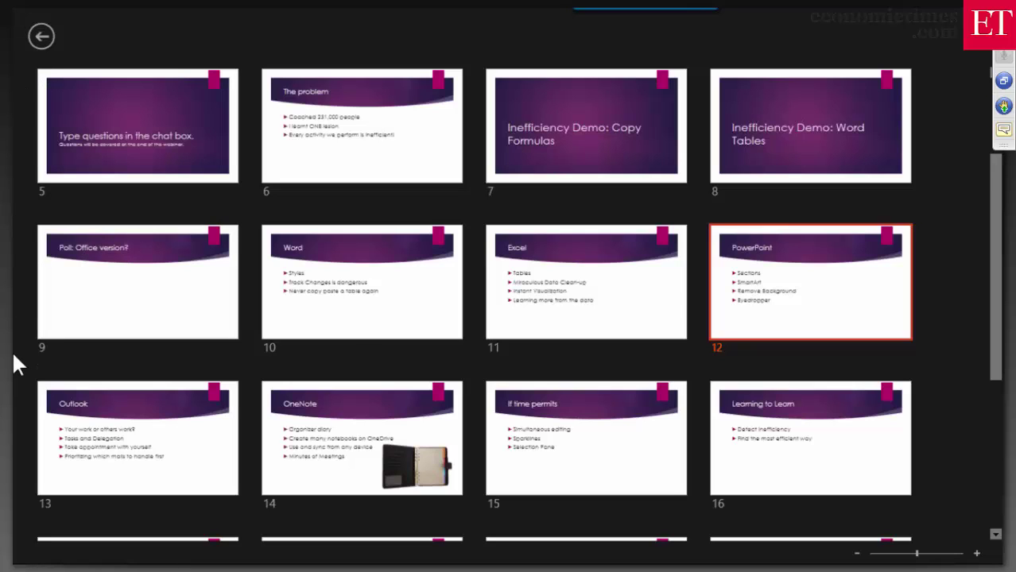
key("Return")
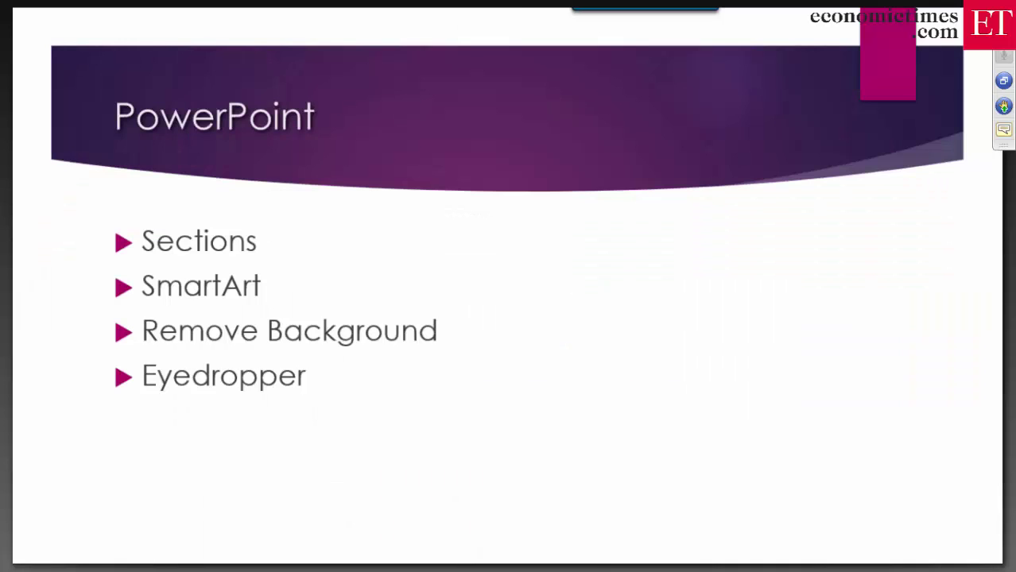
key("Escape")
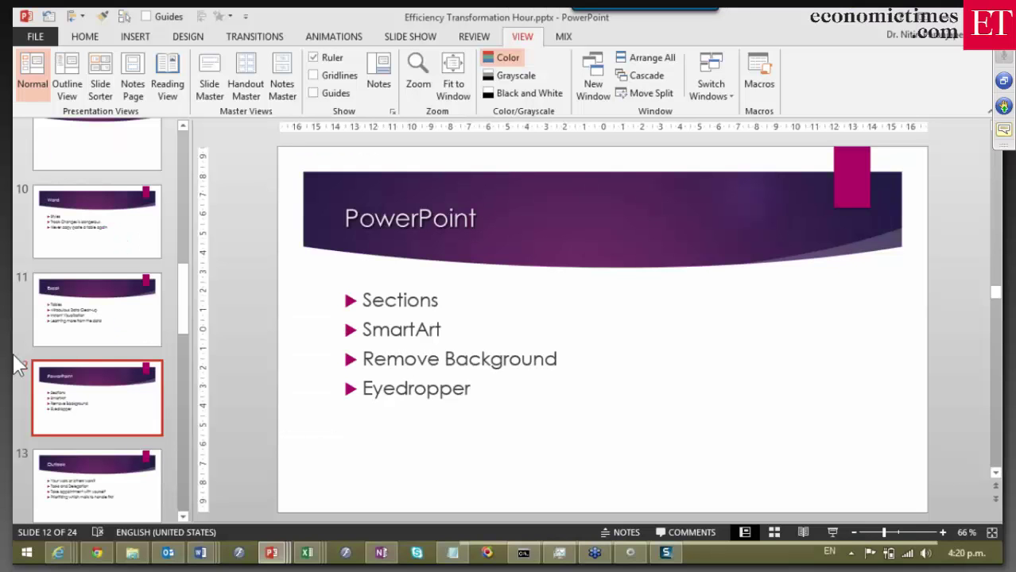
Switch to the webinar smartart deck and bring up options for slide 2's product bullets.
left_click(272, 556)
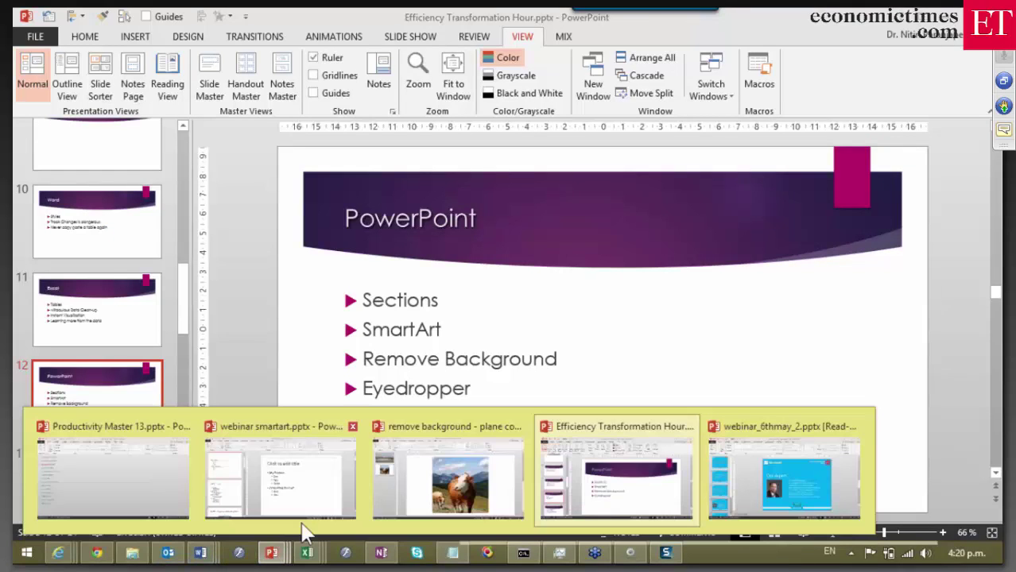
left_click(310, 464)
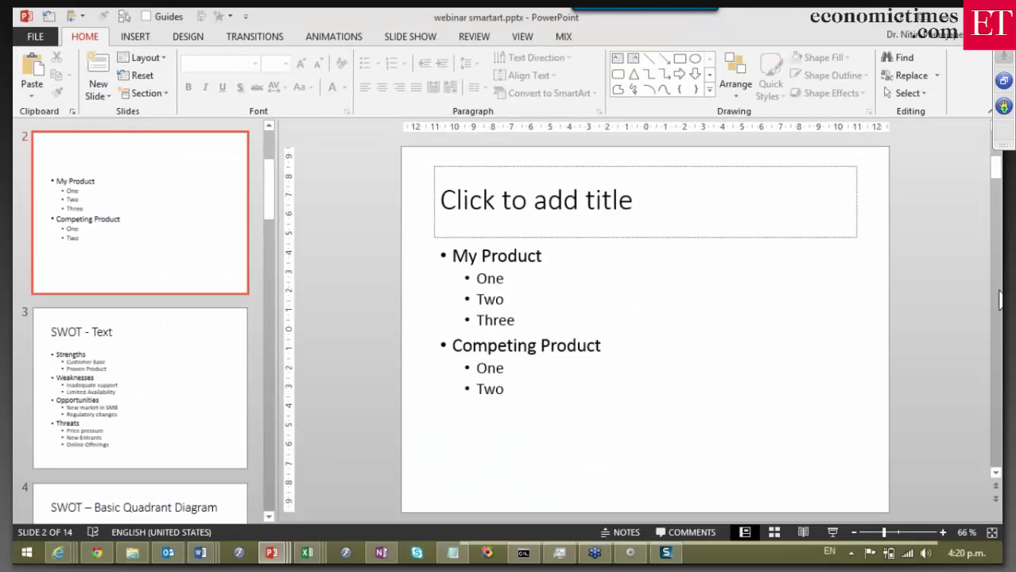
left_click(506, 318)
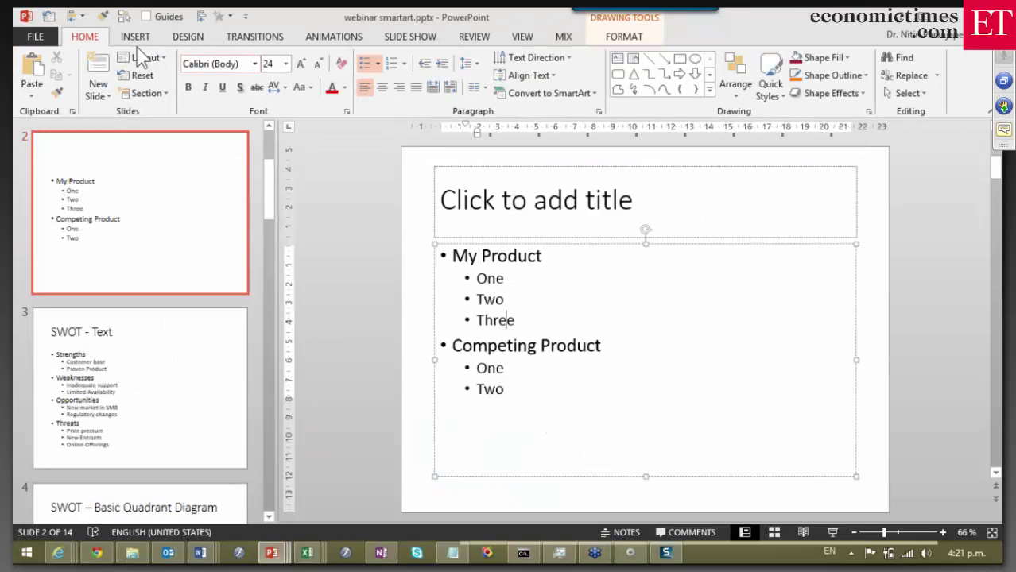
left_click(135, 36)
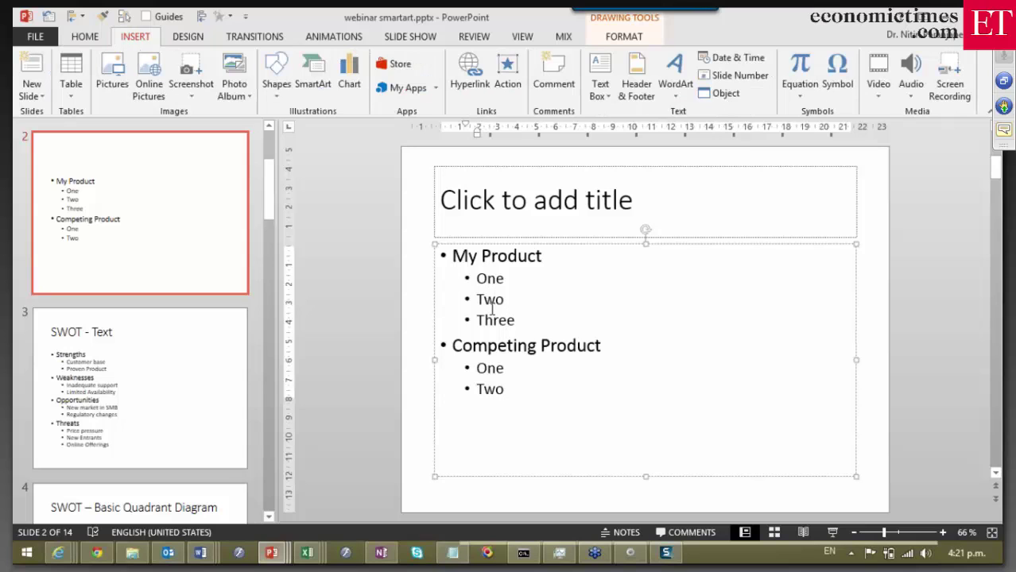
right_click(486, 316)
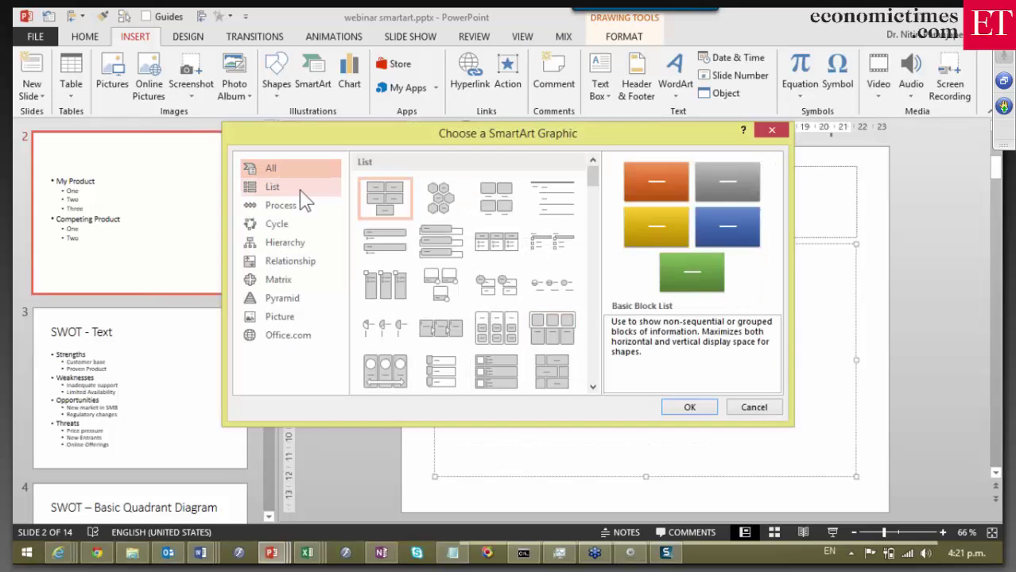
Browse the List layouts, cancel, then reopen all SmartArt layouts for the bullets.
left_click(300, 189)
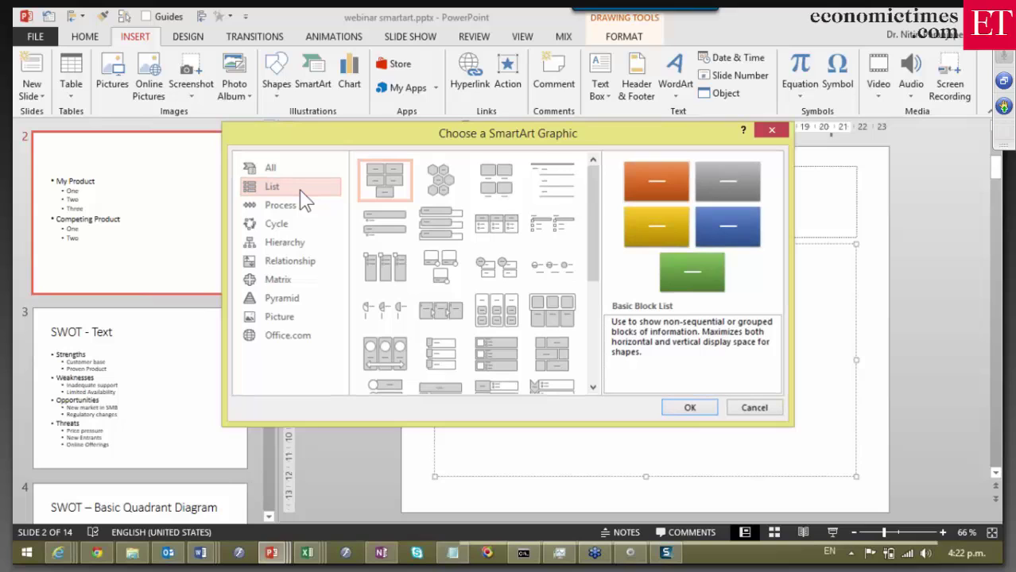
key("Escape")
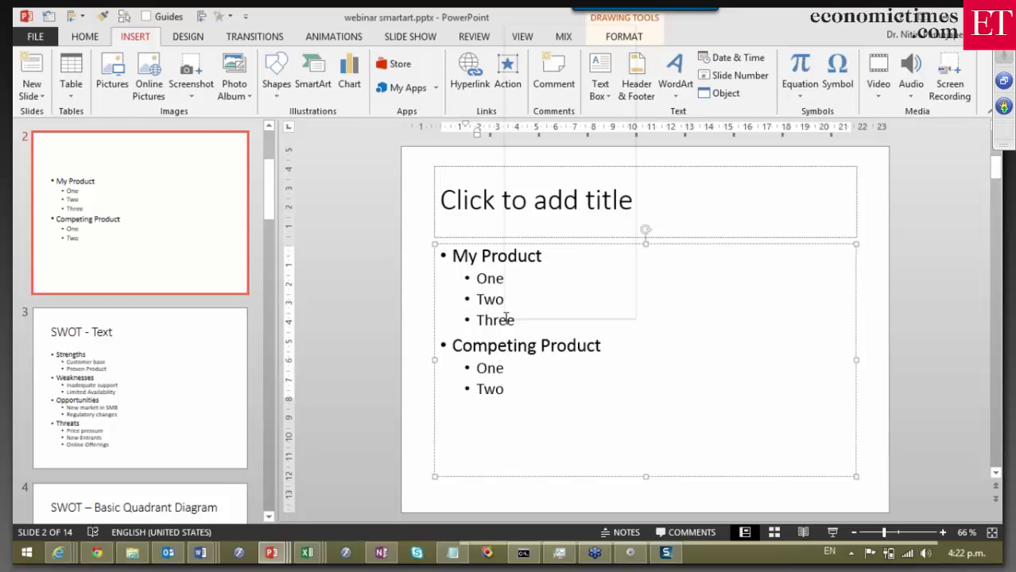
right_click(505, 318)
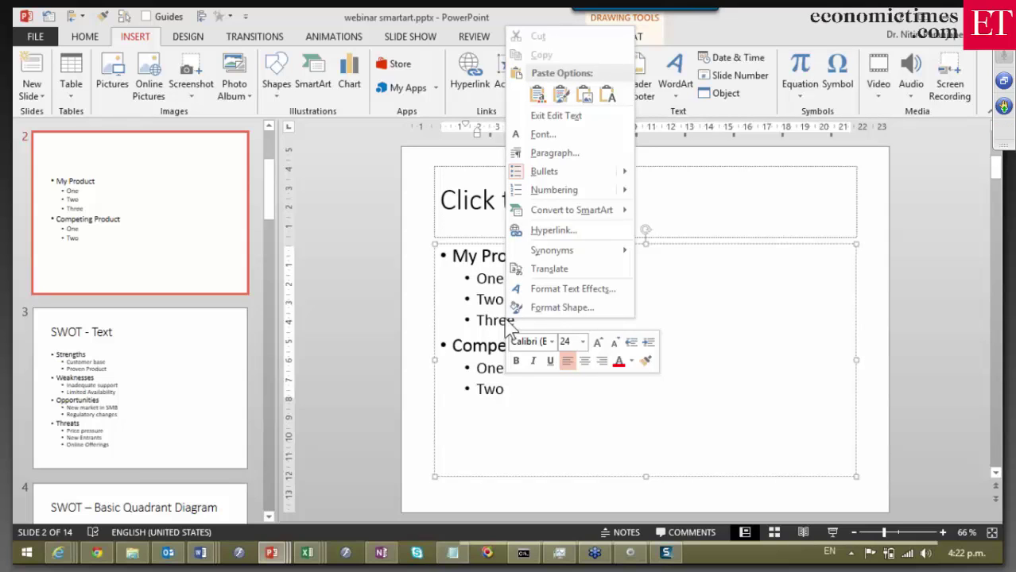
mouse_move(571, 209)
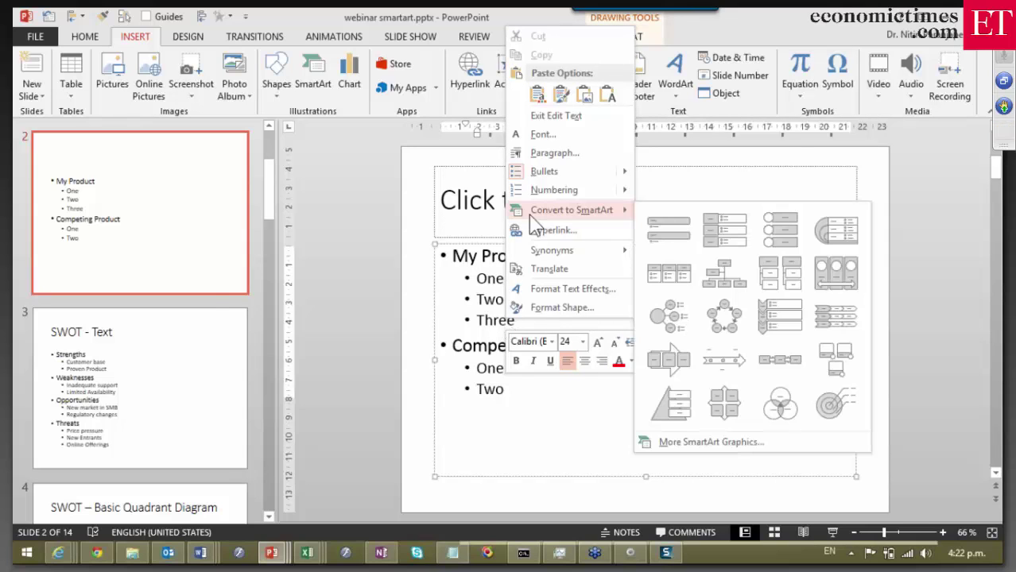
left_click(544, 440)
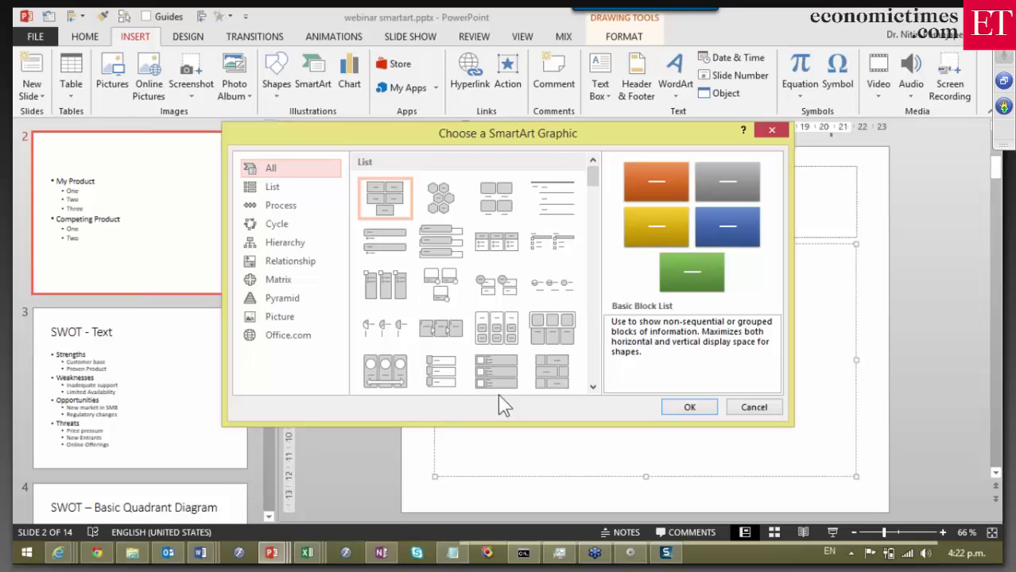
Choose the Relationship category's Balance layout and apply it with OK.
left_click(303, 262)
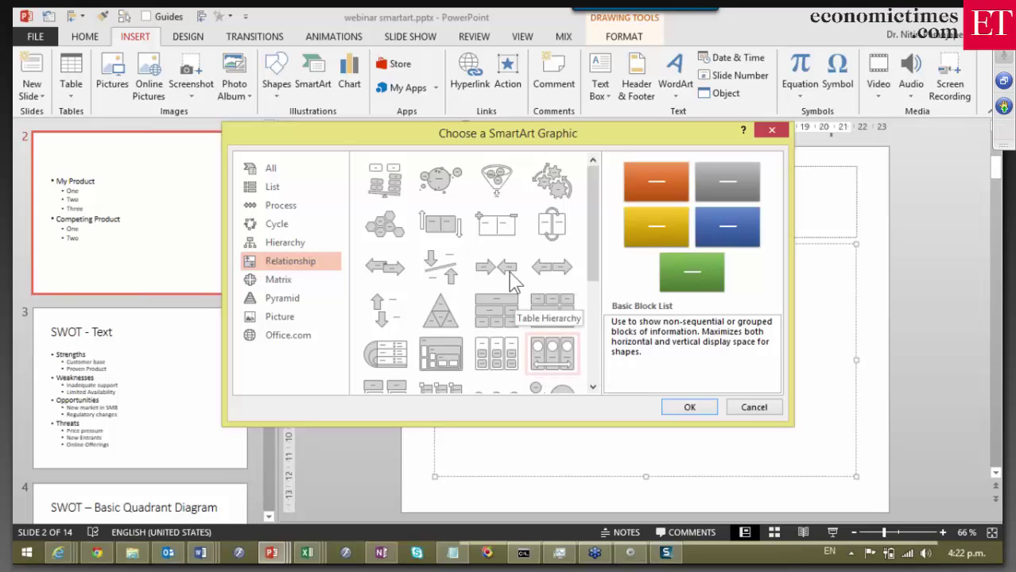
left_click(384, 181)
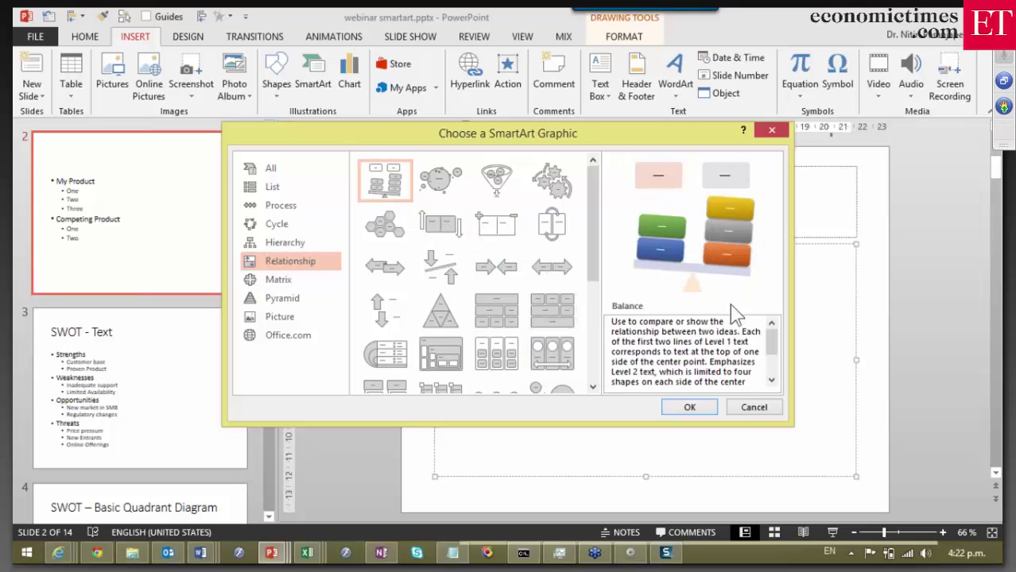
left_click_drag(739, 331, 610, 321)
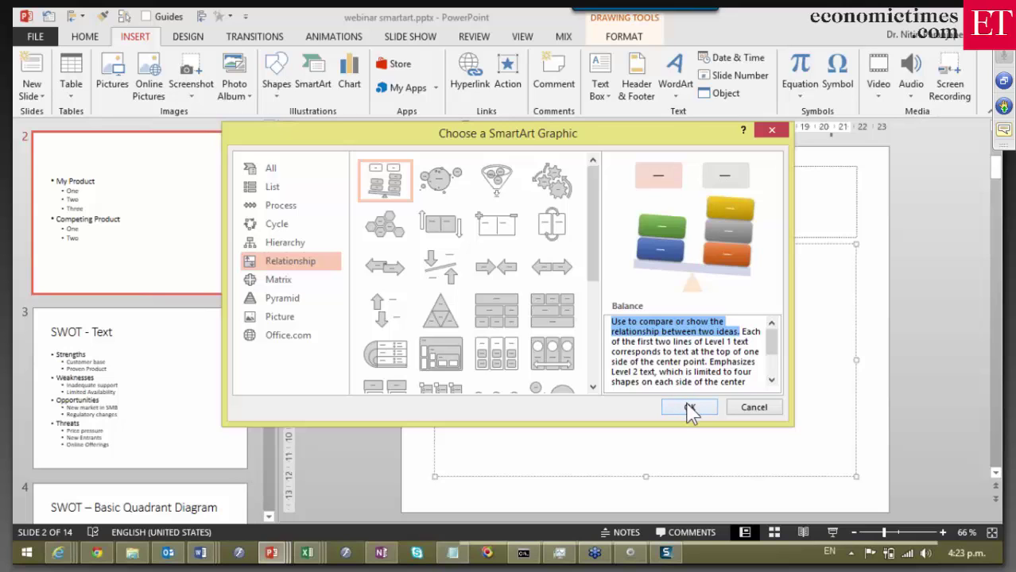
left_click(690, 409)
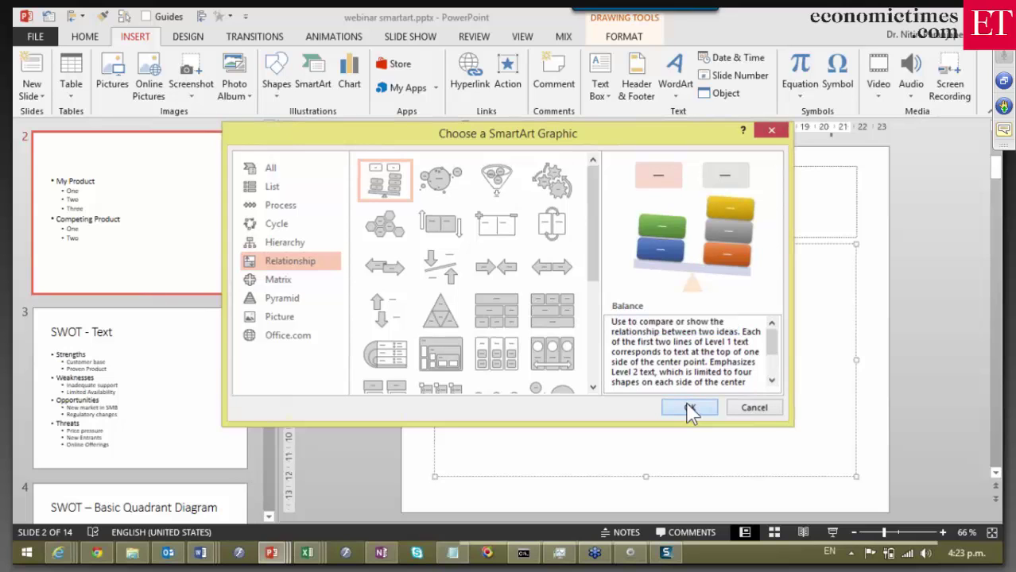
Recolour the Balance diagram in colourful tones and apply a 3-D SmartArt style.
left_click(562, 88)
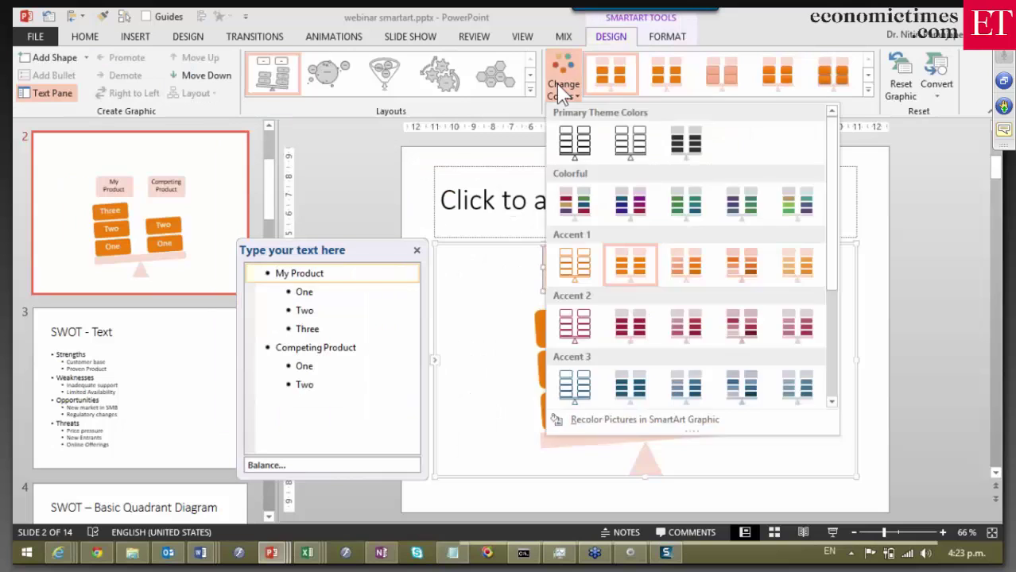
left_click(630, 201)
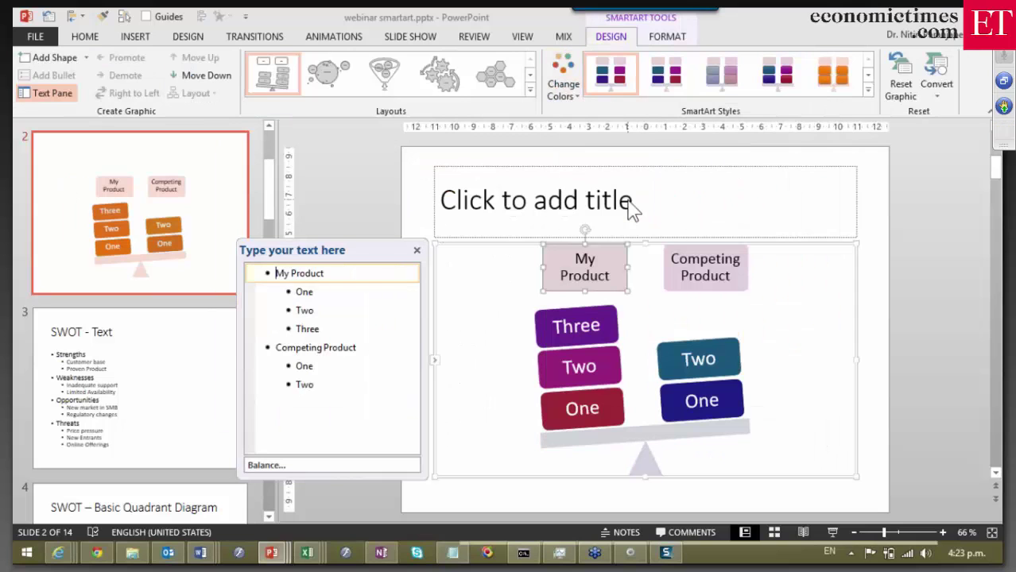
left_click(867, 93)
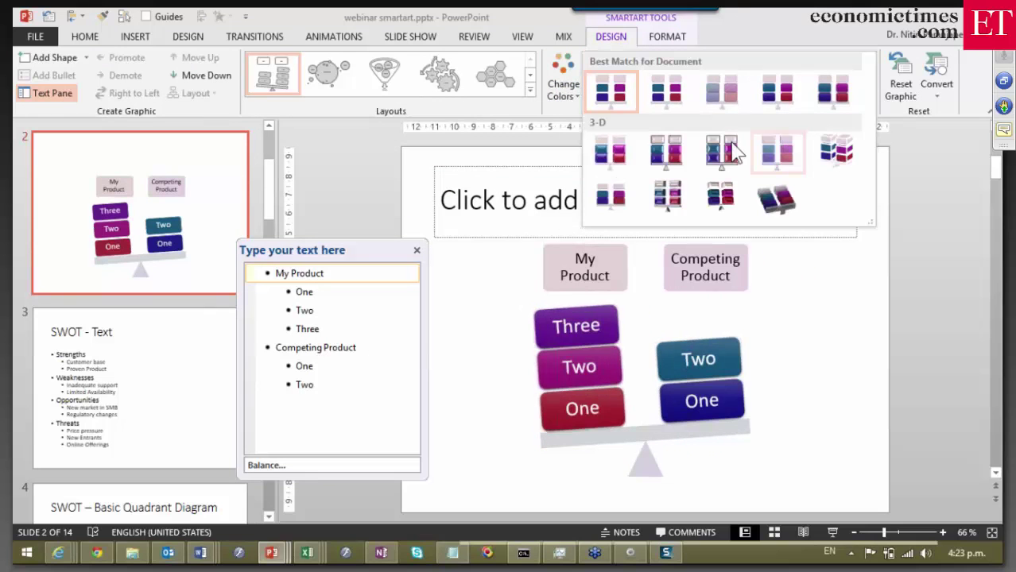
left_click(688, 156)
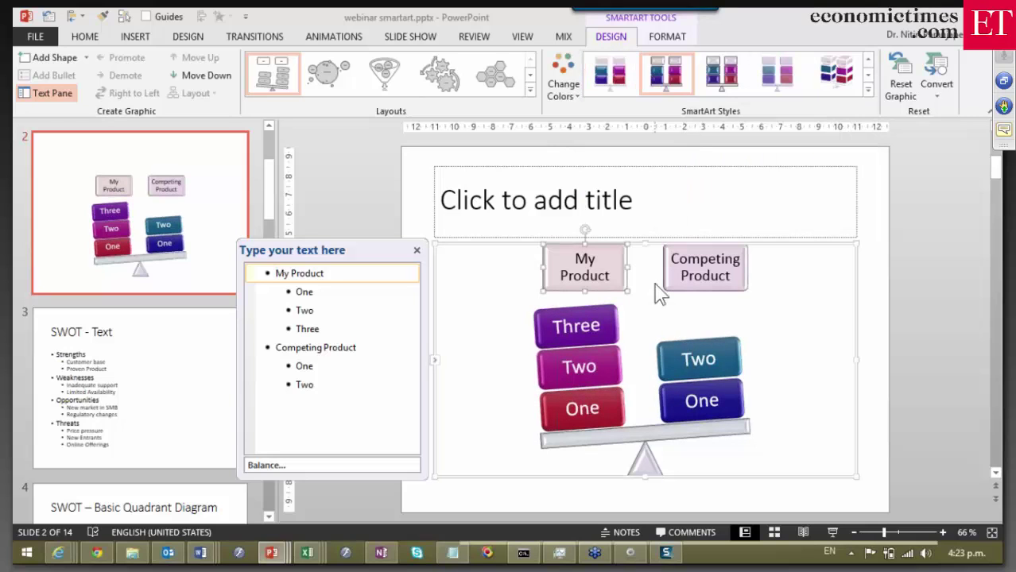
In the text pane, add 'Three' under Competing Product and 'Four' under My Product, then close the pane.
left_click(331, 387)
key("Return")
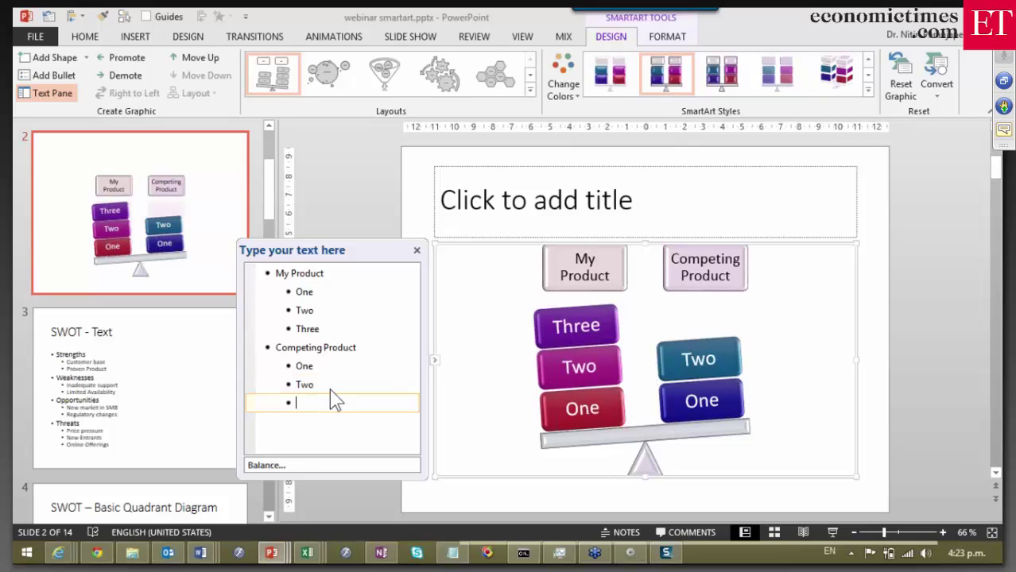
type("Thr")
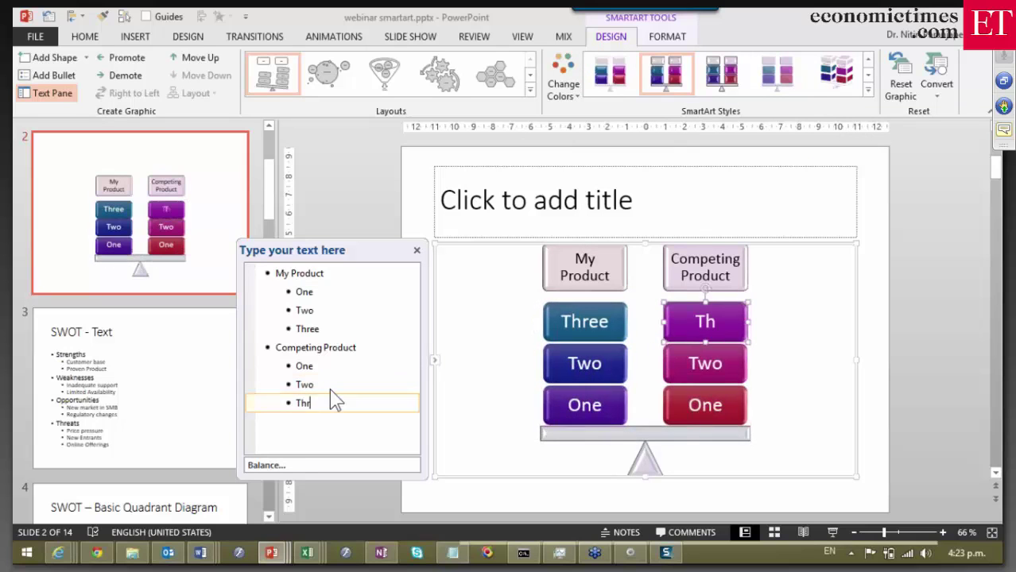
type("ee")
key("Up")
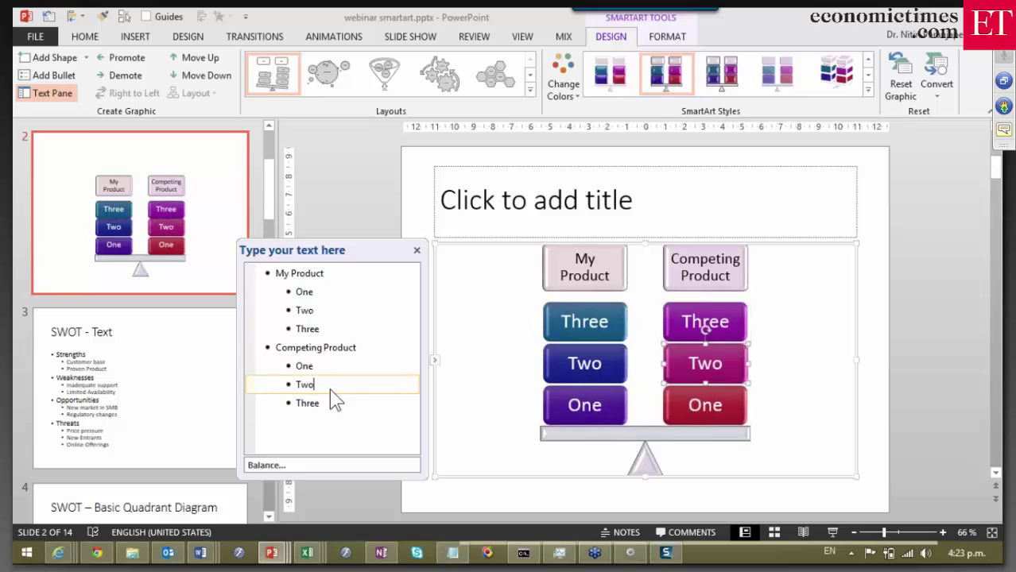
key("Up")
key("Up")
key("Return")
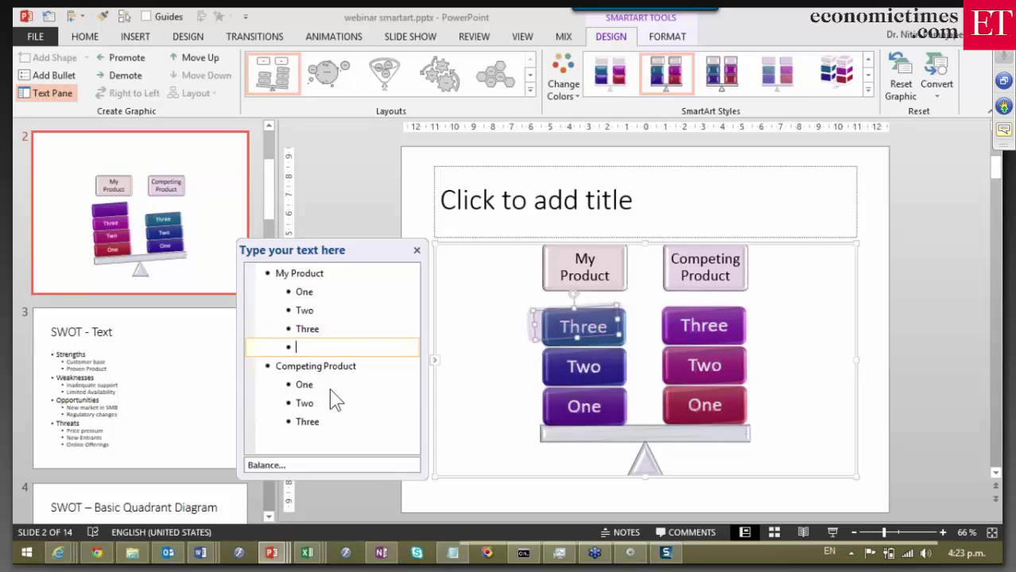
type("Four")
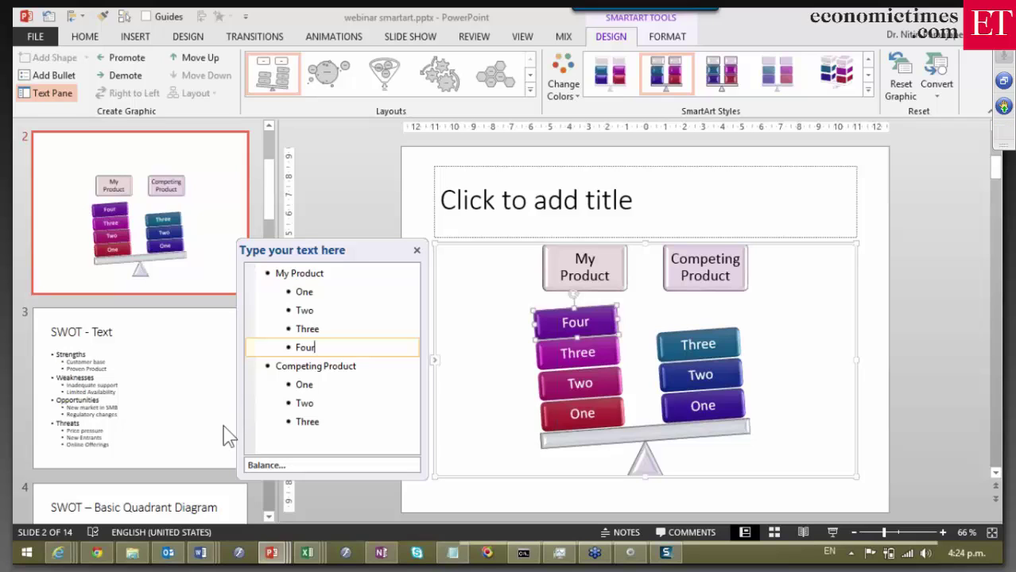
key("alt+F4")
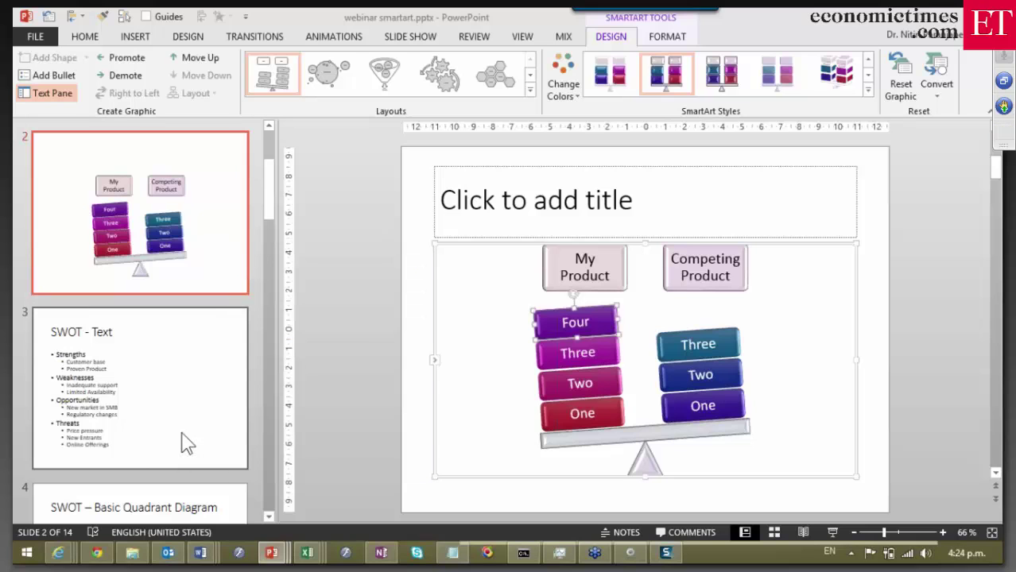
Step through slides 3, 4 and 6 to reach slide 7, PEST – Grid Matrix Diagram.
left_click(187, 444)
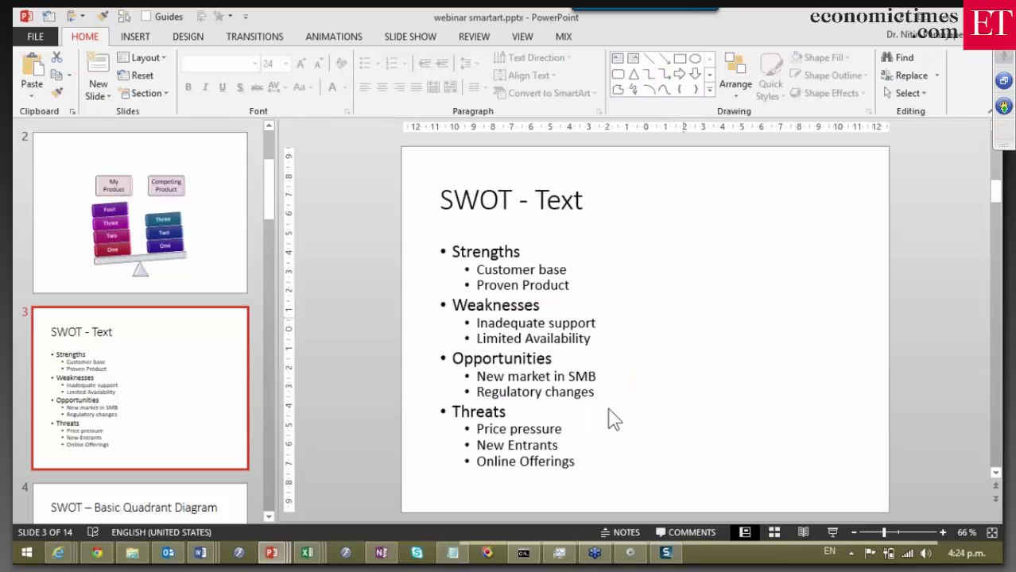
key("Down")
key("Down")
key("Down")
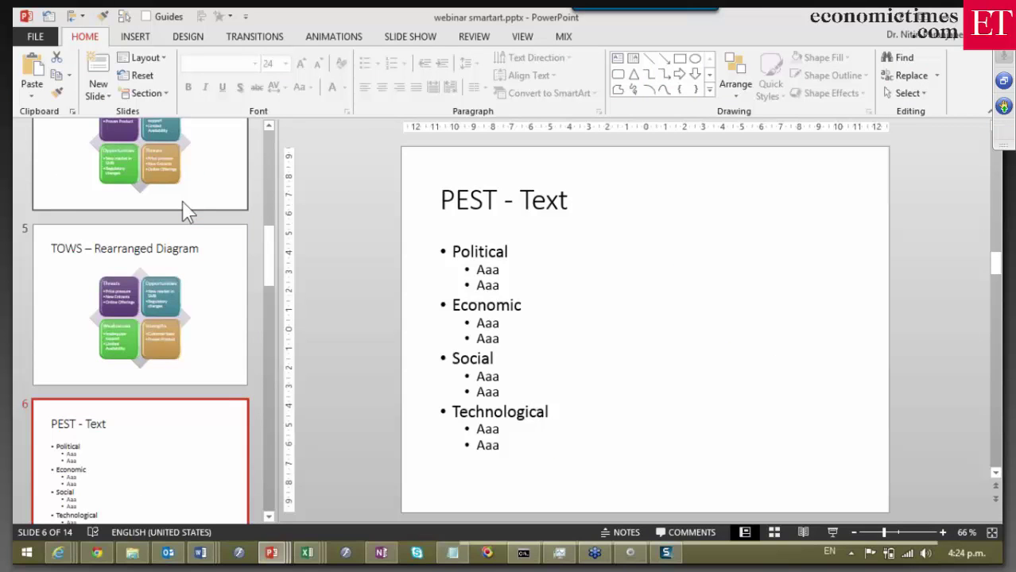
left_click(184, 198)
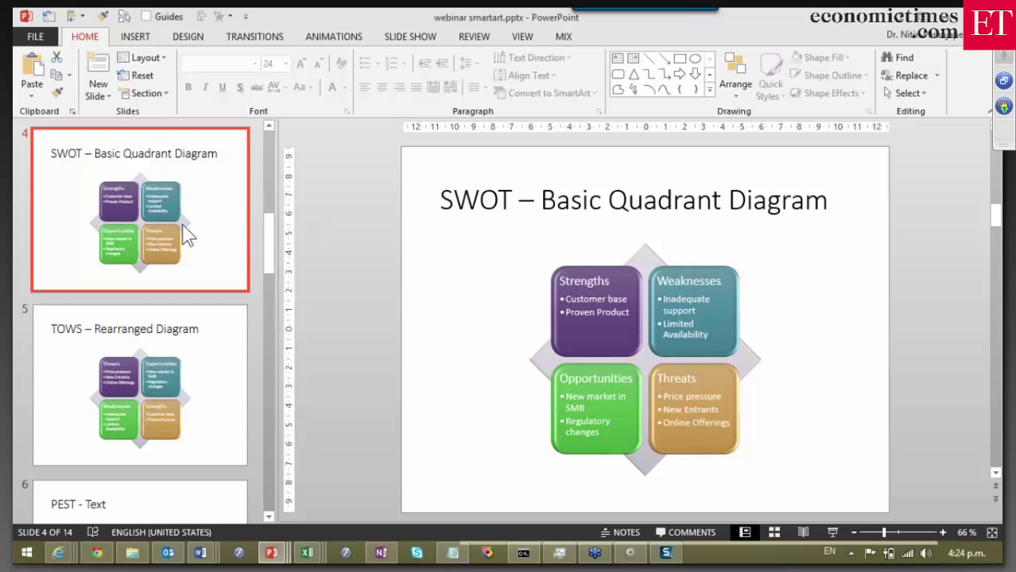
scroll(184, 230, "down", 1)
scroll(184, 233, "down", 1)
scroll(183, 233, "down", 1)
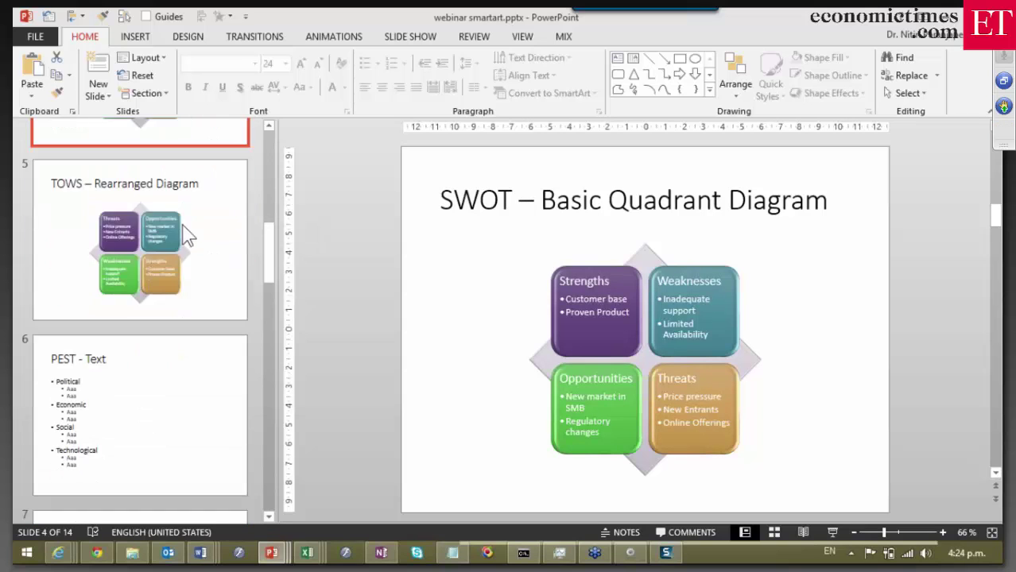
scroll(184, 232, "down", 2)
left_click(159, 290)
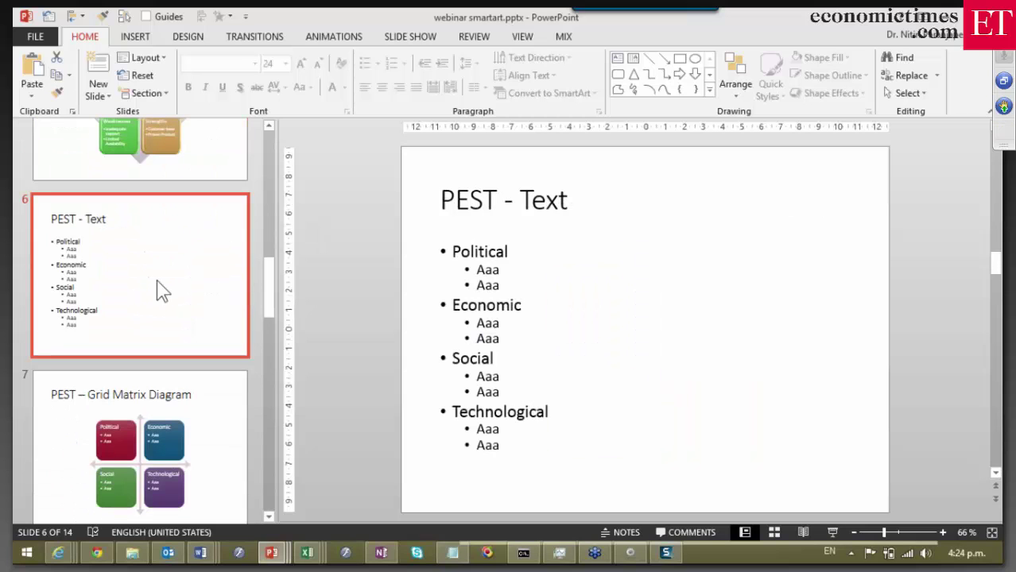
left_click(164, 477)
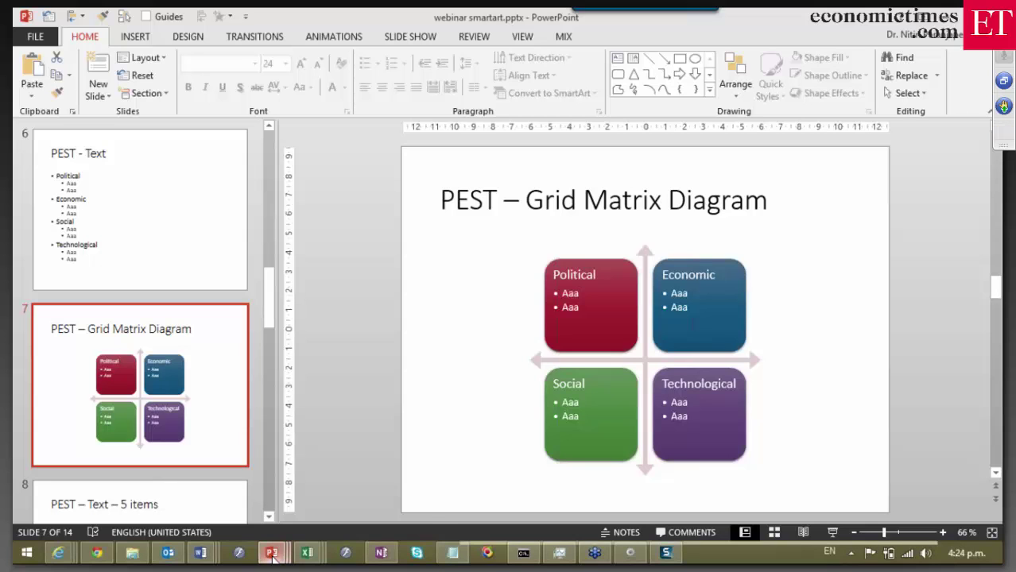
Switch windows until the remove background - plane cow presentation is in front.
left_click(271, 556)
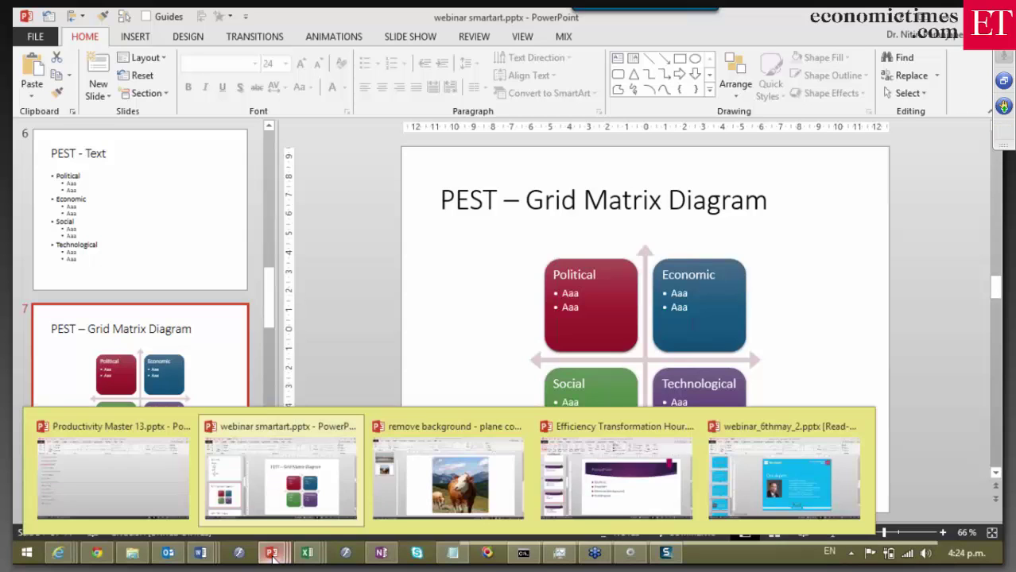
left_click(621, 477)
key("alt+Tab")
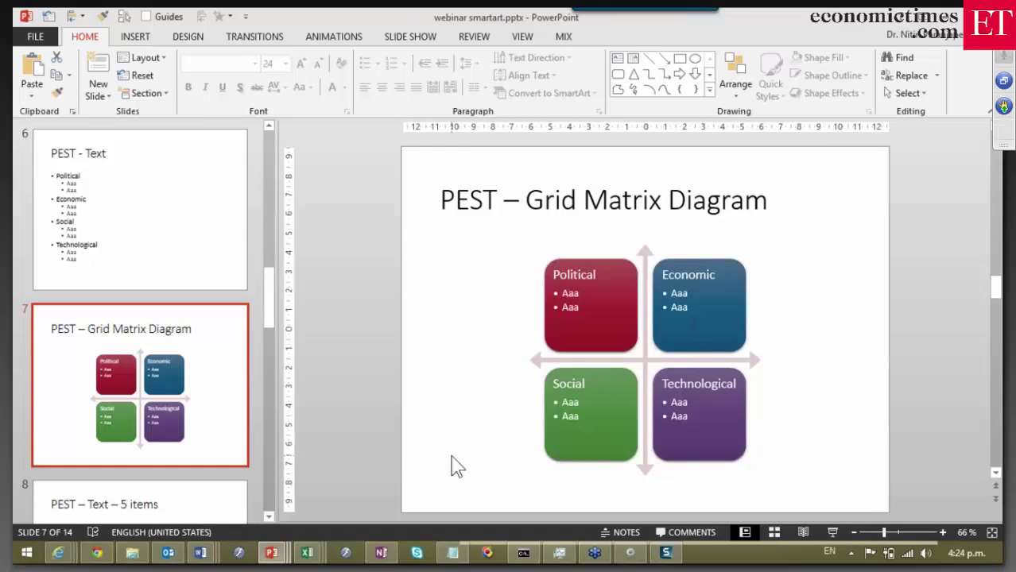
key("alt+Tab")
key("alt+Tab")
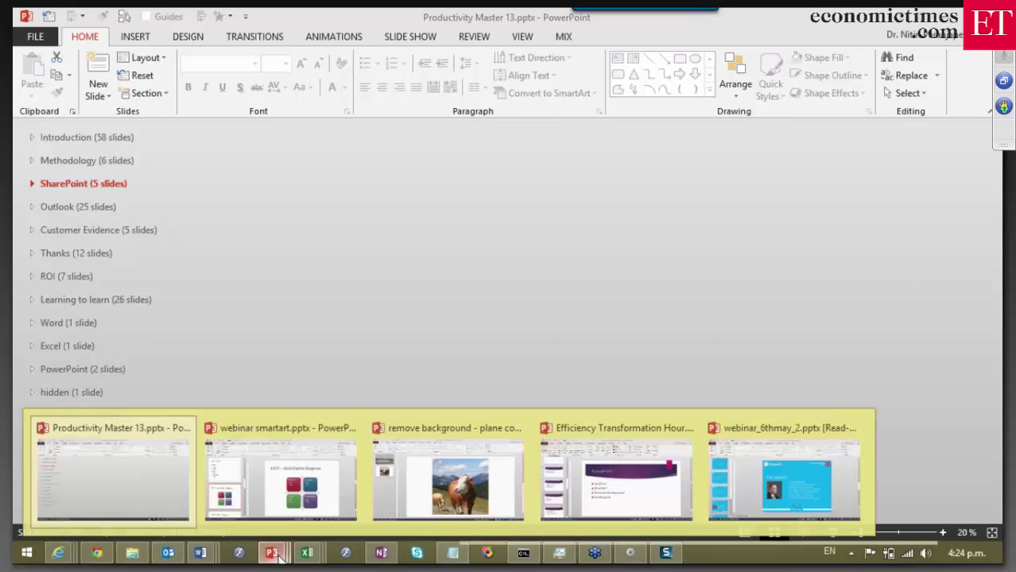
key("alt+Tab")
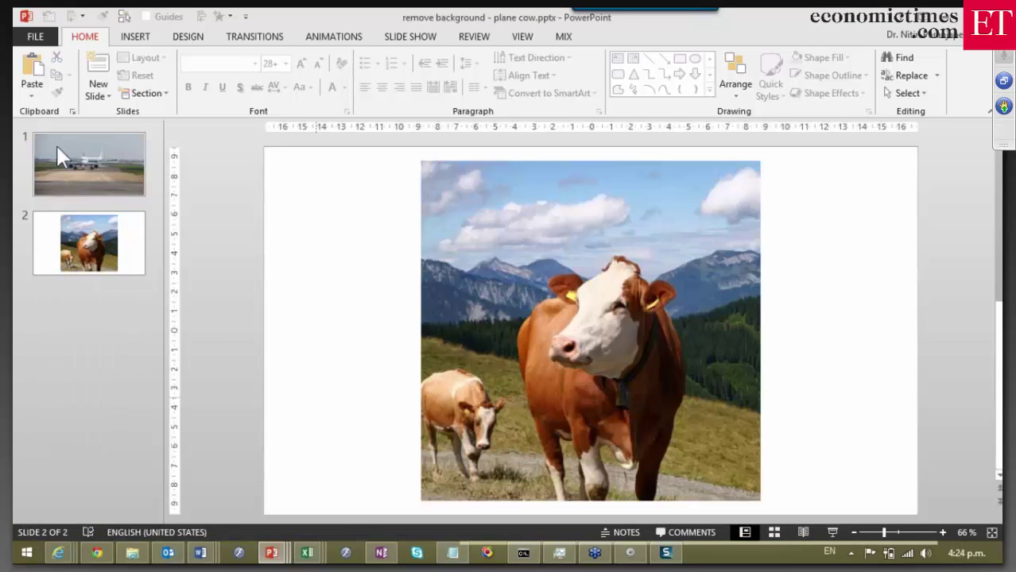
View the runway plane slide, then select the cow picture on slide 2.
left_click(124, 197)
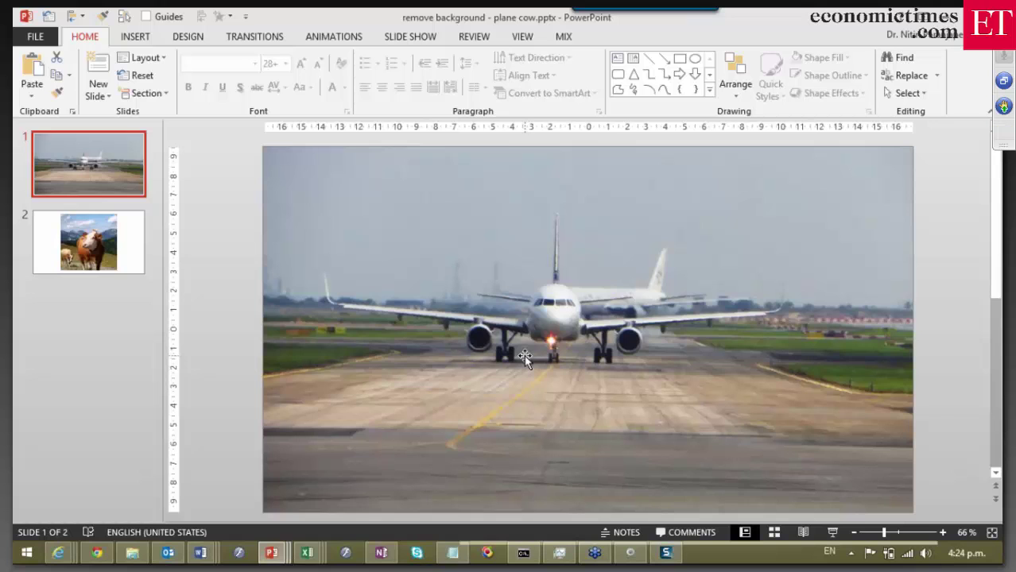
left_click(121, 262)
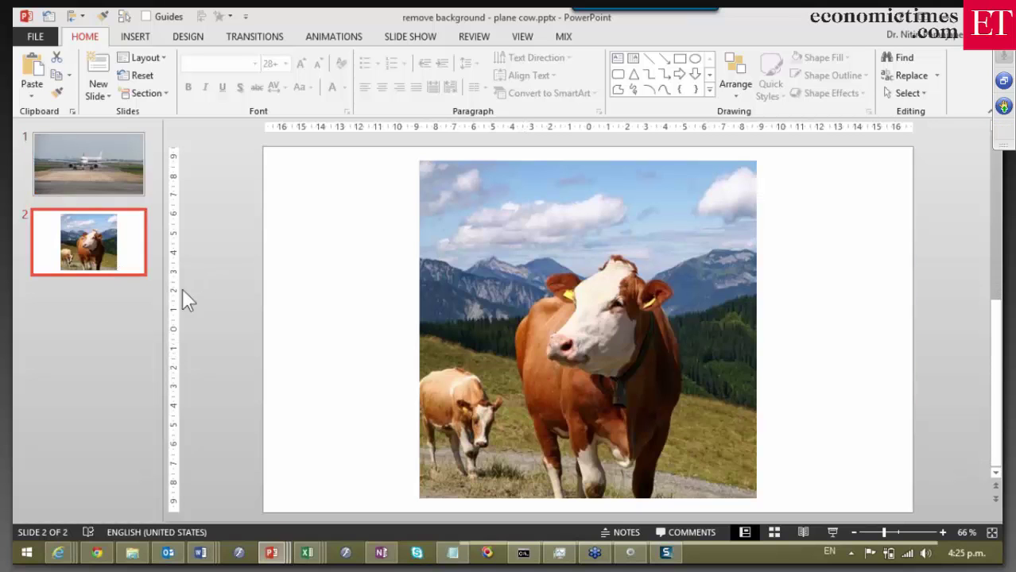
left_click(626, 440)
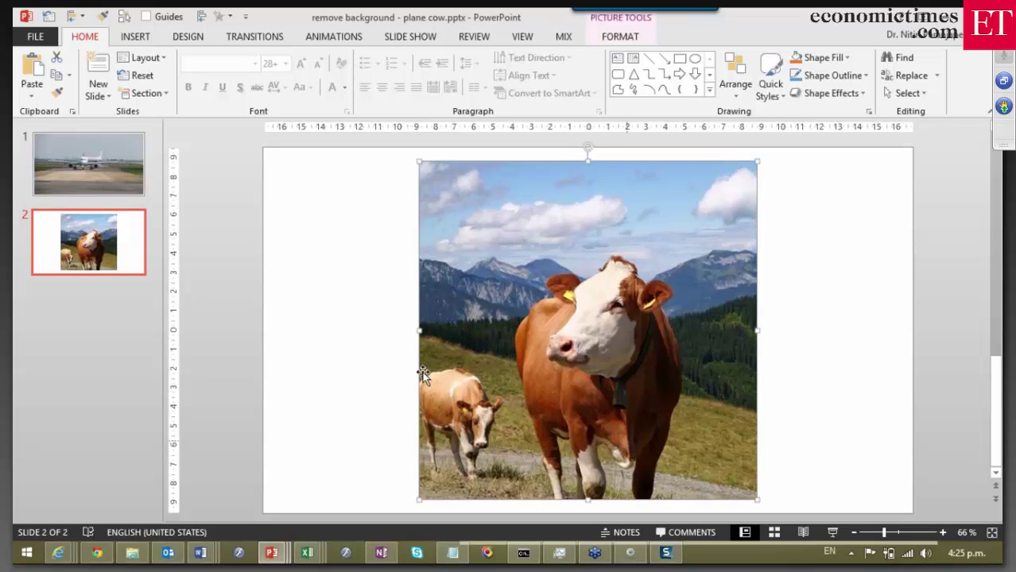
left_click(46, 159)
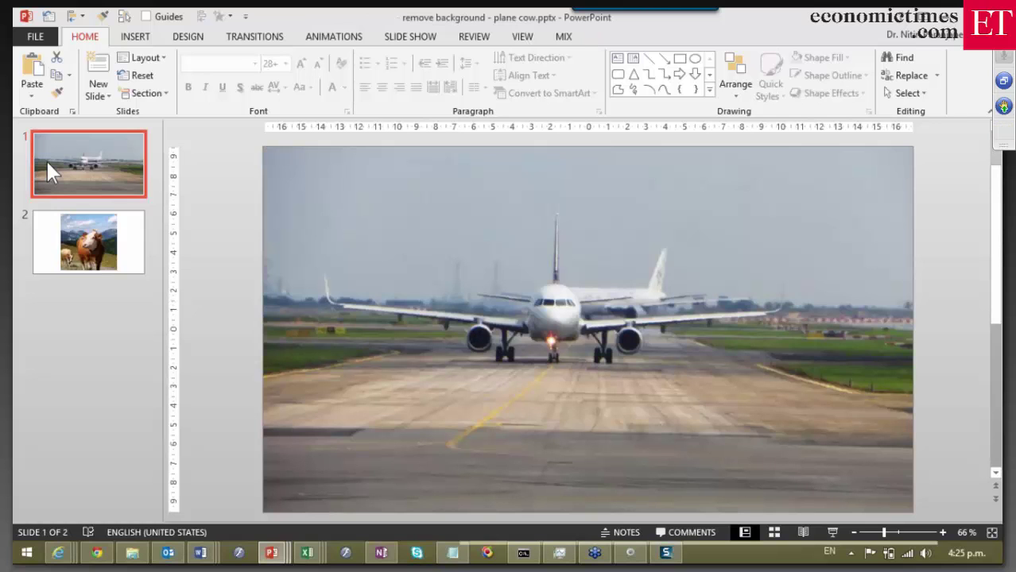
Paste the cow photo onto the runway slide, nudge it right, and go to Picture Format's Remove Background.
key("ctrl+v")
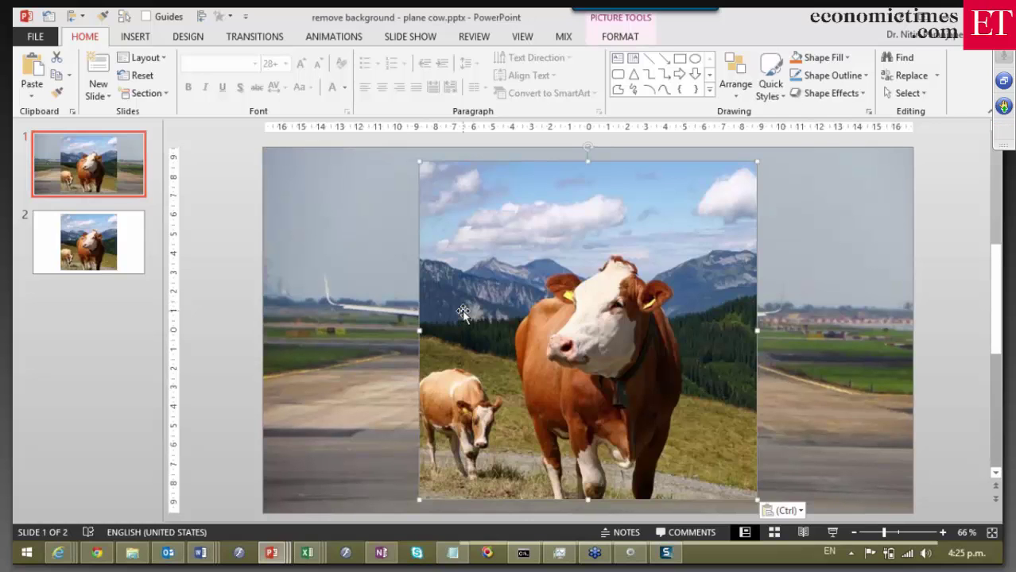
left_click_drag(462, 312, 502, 322)
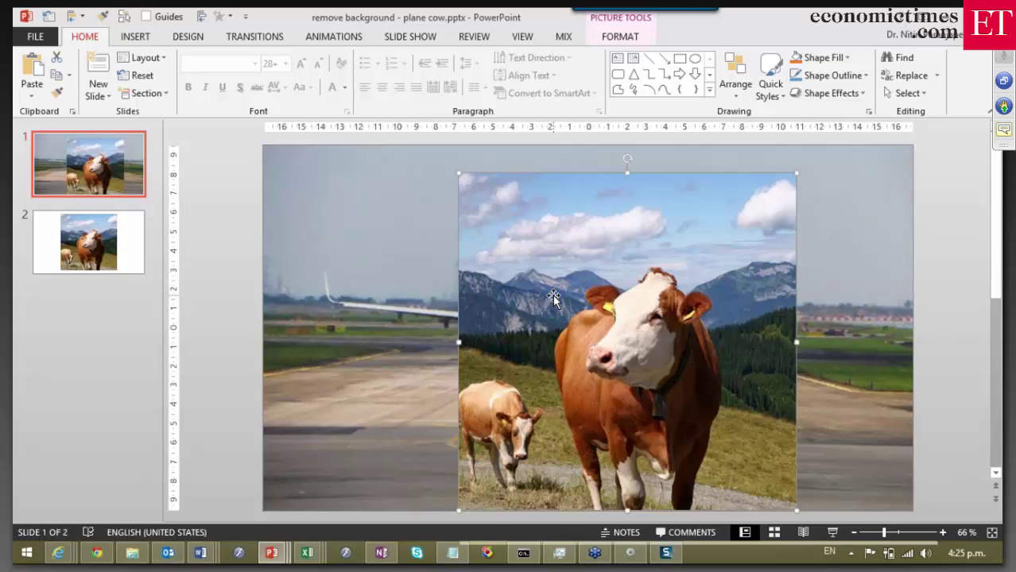
left_click(625, 41)
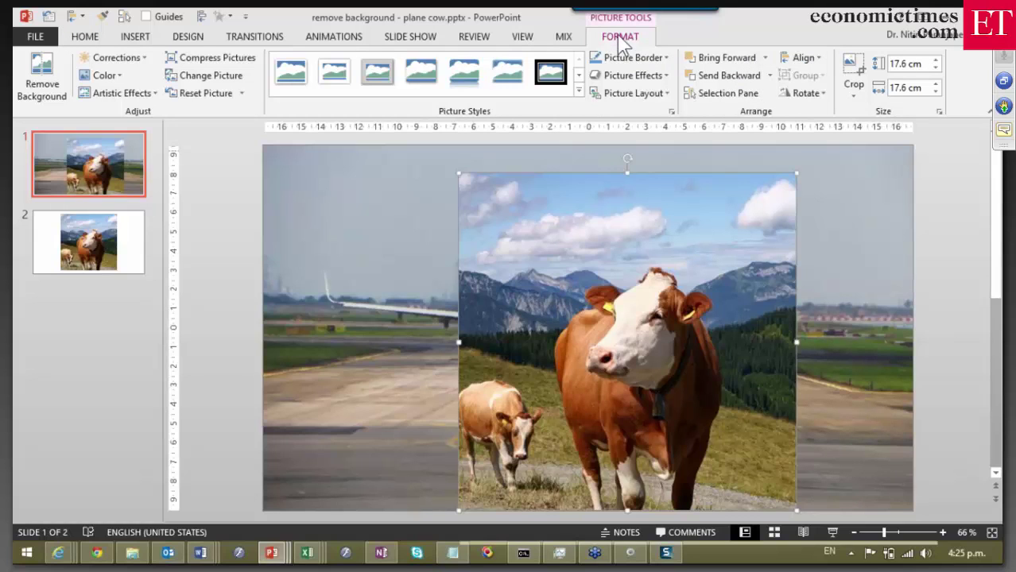
left_click(35, 105)
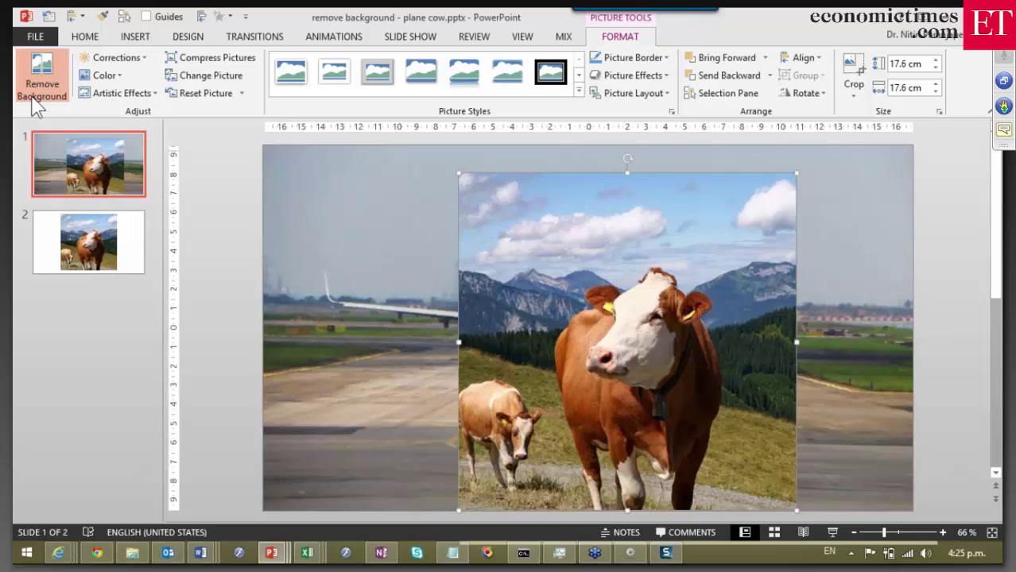
Remove the cow photo's background, fit the keep area to the big cow down to its hooves, and keep changes.
left_click(36, 107)
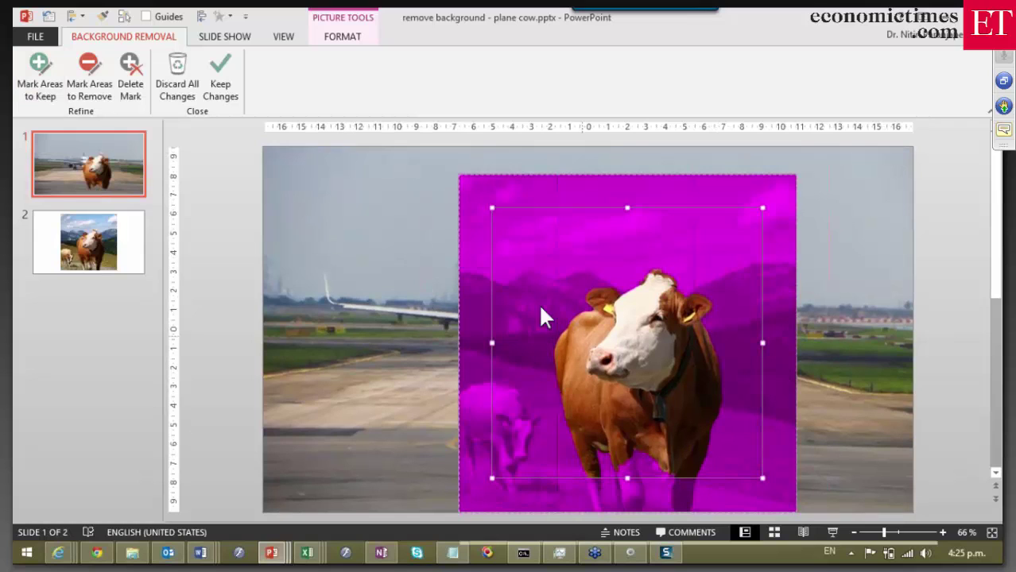
left_click_drag(490, 209, 522, 251)
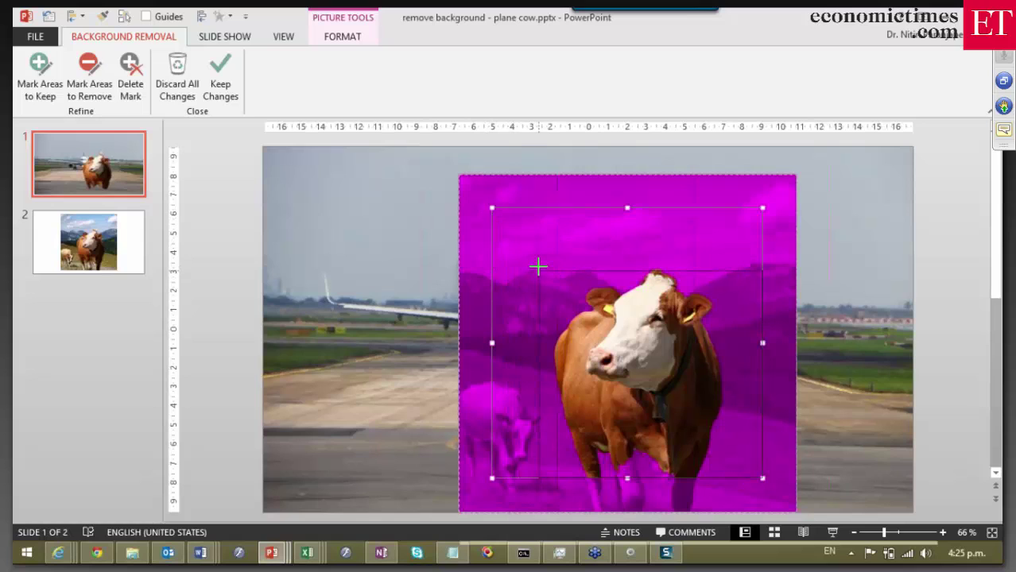
left_click_drag(523, 250, 539, 259)
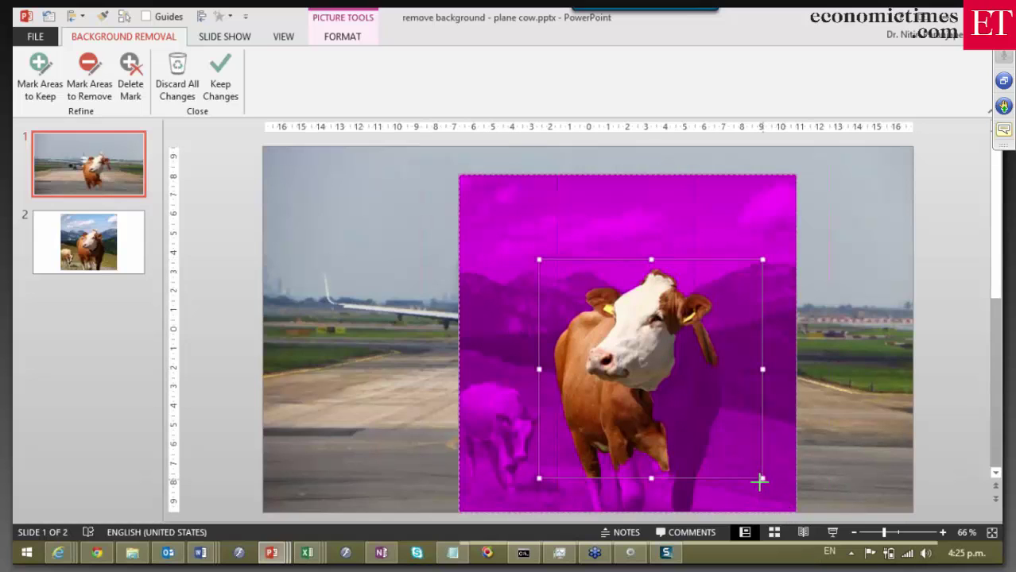
left_click_drag(760, 480, 730, 529)
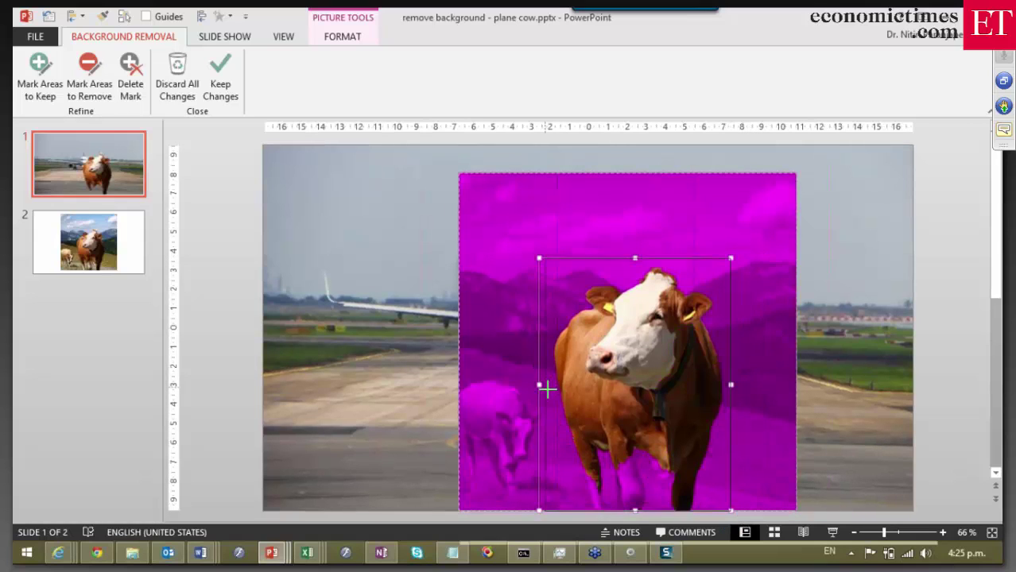
left_click_drag(545, 387, 550, 391)
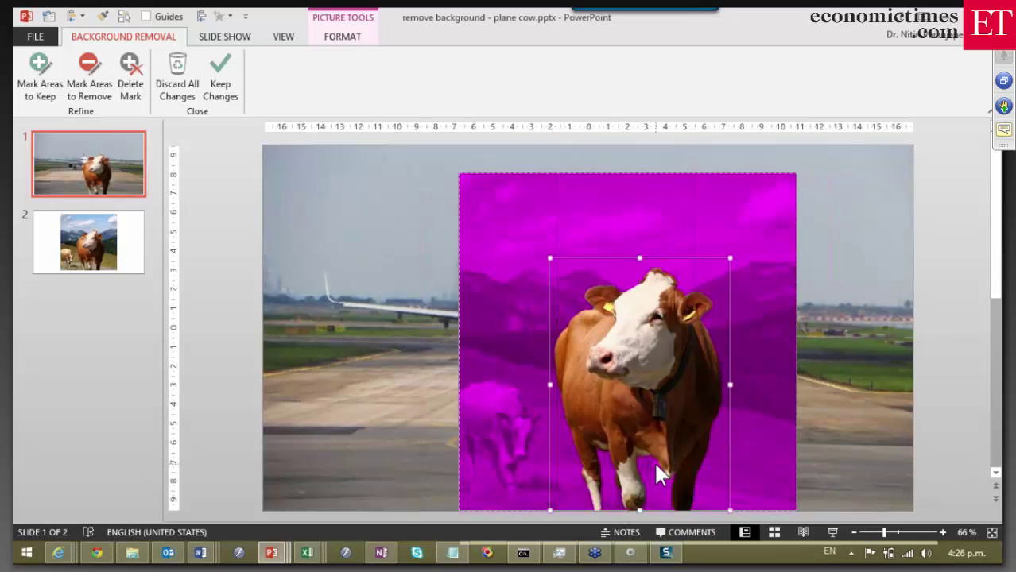
left_click(46, 100)
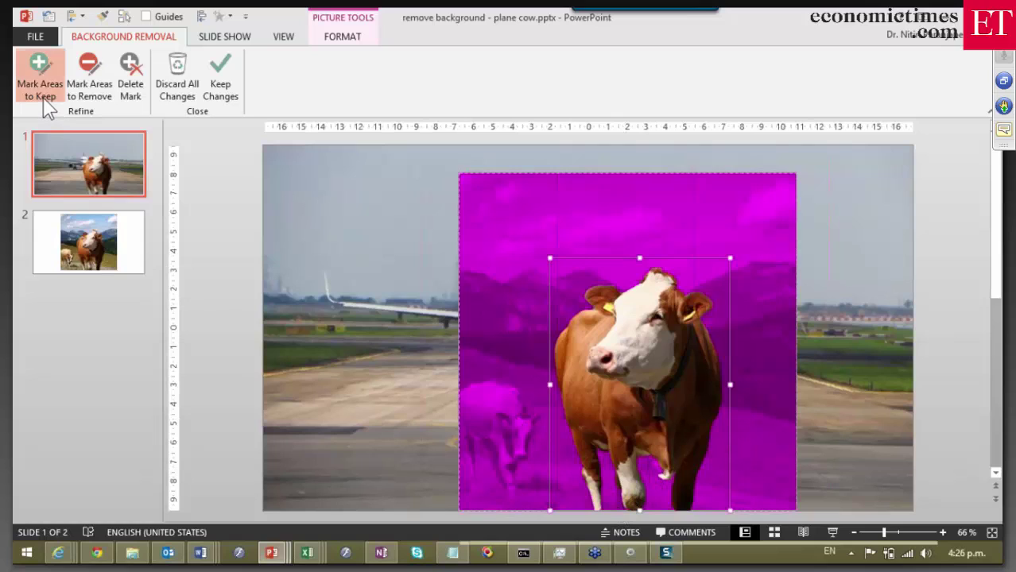
left_click(46, 100)
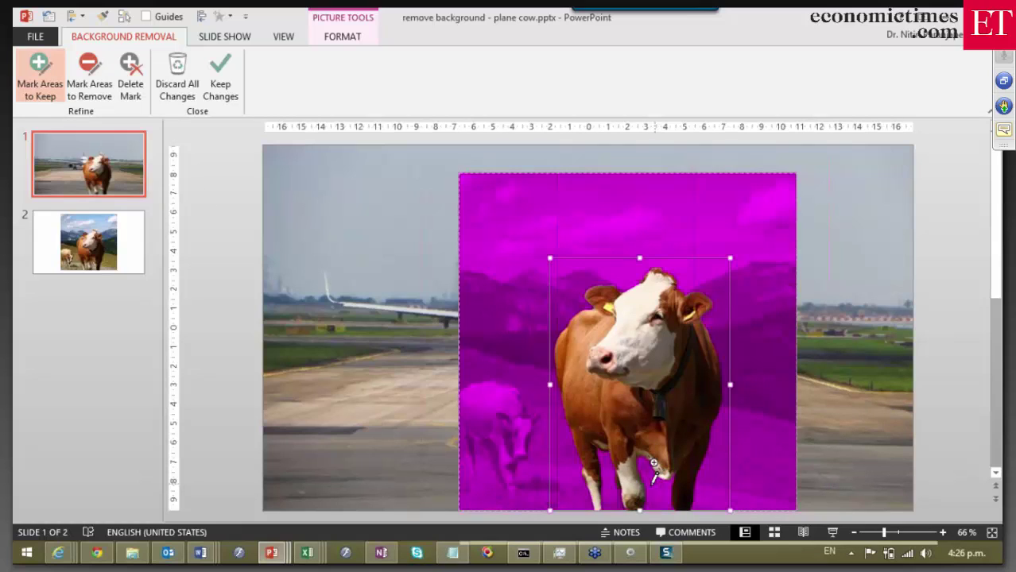
left_click(212, 88)
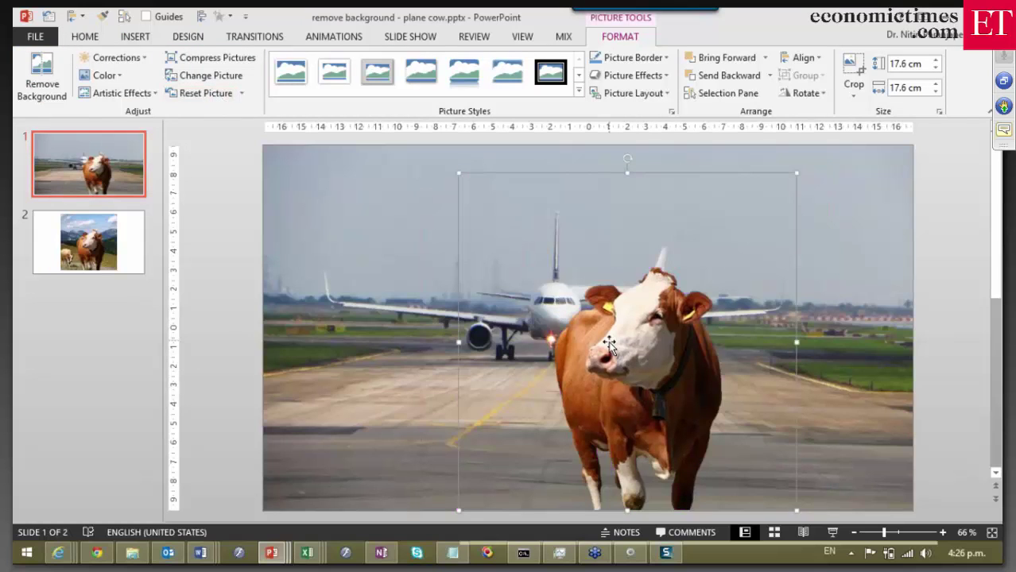
Drag the cut-out cow further right on the runway, select the plane picture, and switch to OneNote.
left_click_drag(628, 355, 725, 355)
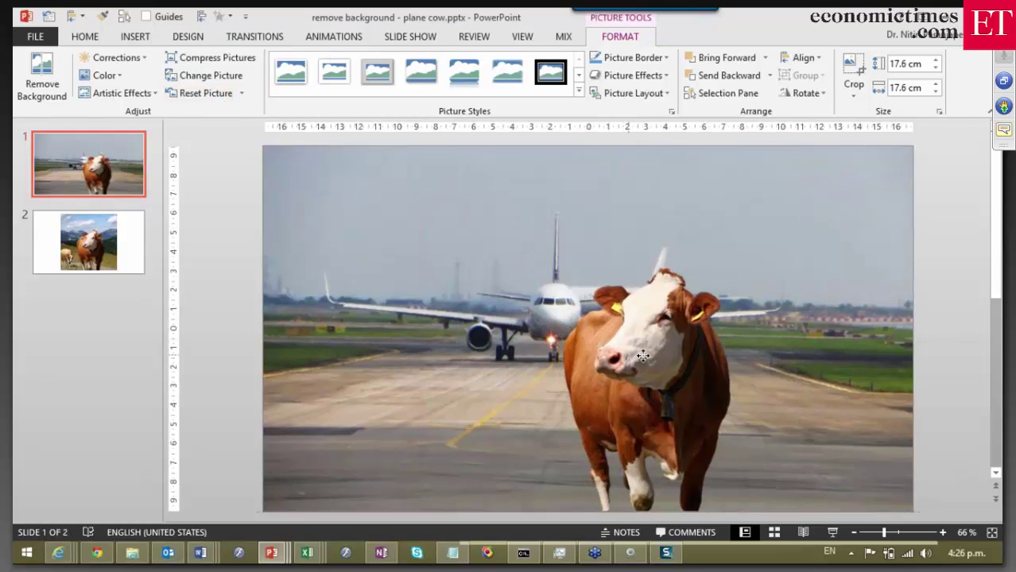
left_click(428, 405)
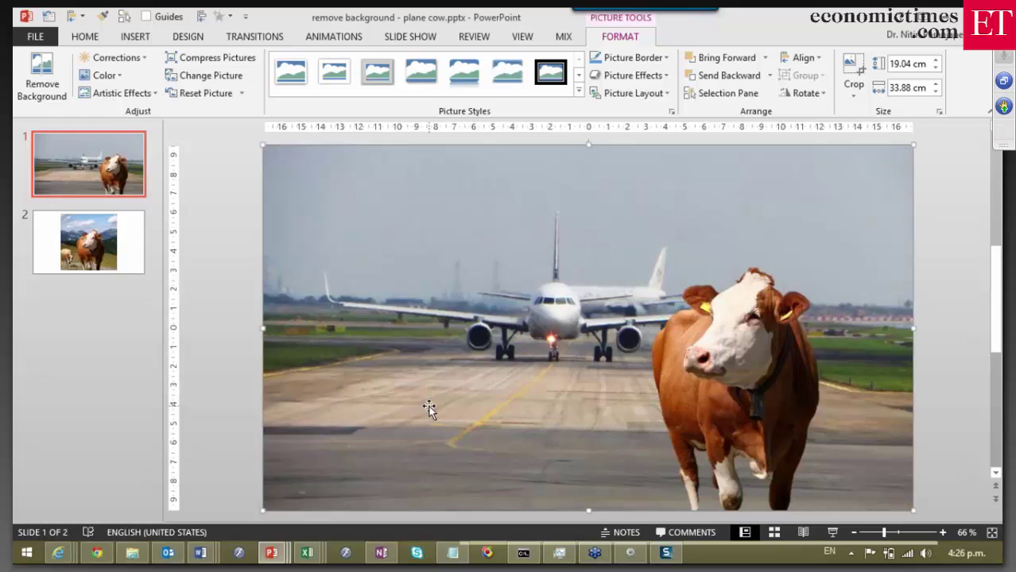
left_click(383, 554)
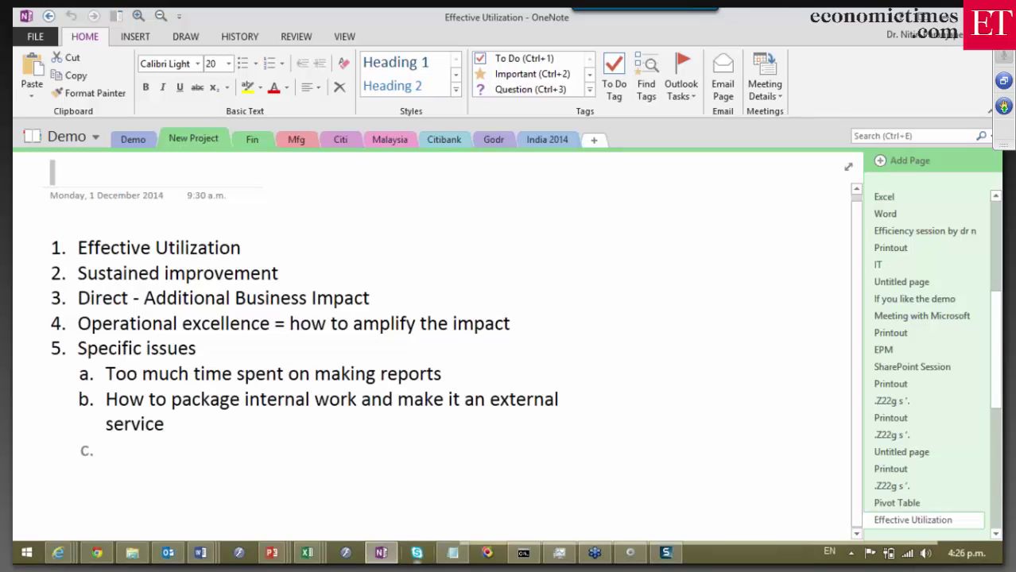
Pick the Efficiency Transformation Hour window from the PowerPoint taskbar previews.
left_click(280, 554)
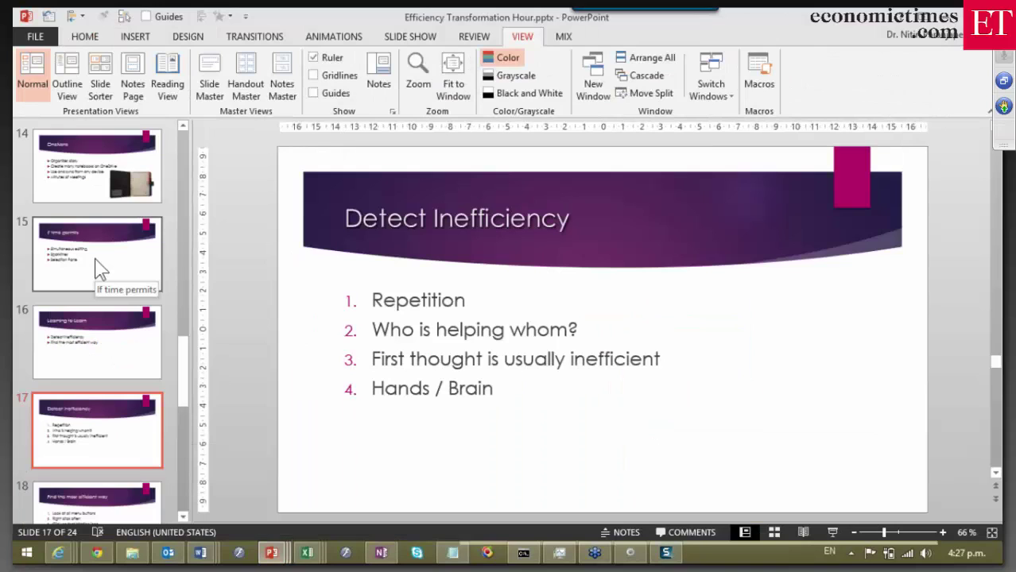
Page through slides 15, 16 and 17 to slide 18, Find the most efficient way.
scroll(92, 325, "up", 1)
scroll(92, 326, "up", 1)
left_click(91, 329)
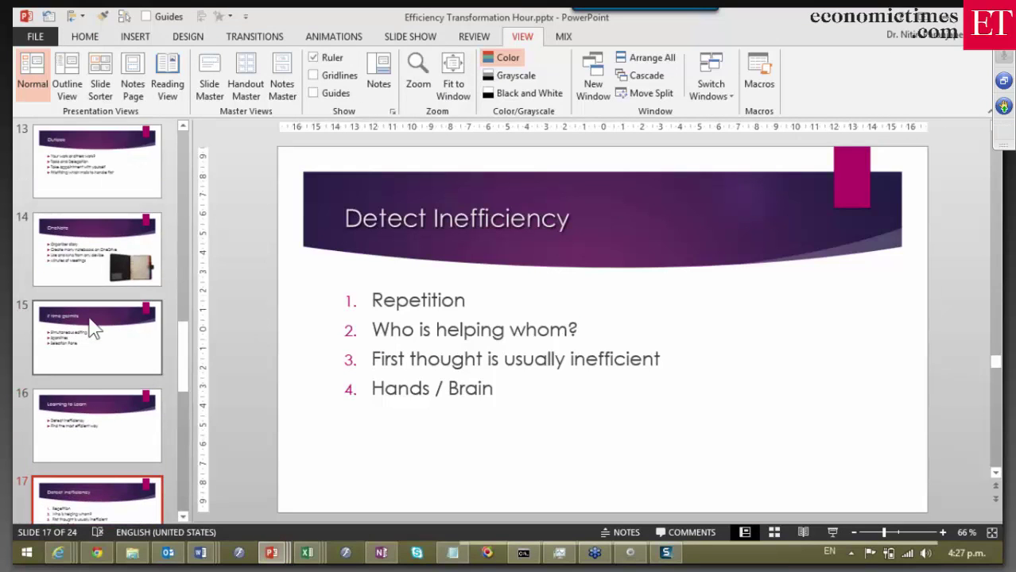
left_click(90, 401)
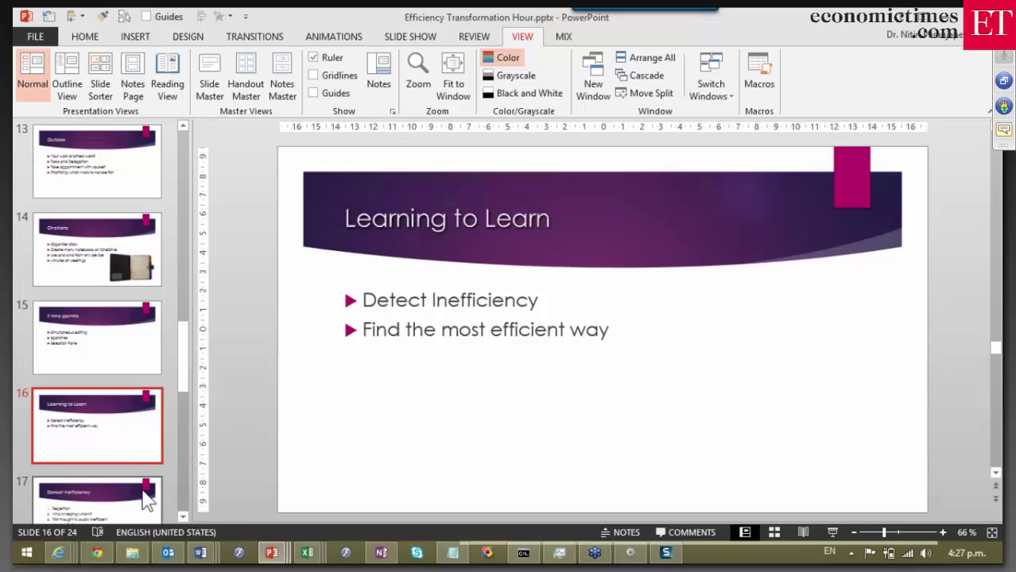
left_click(145, 501)
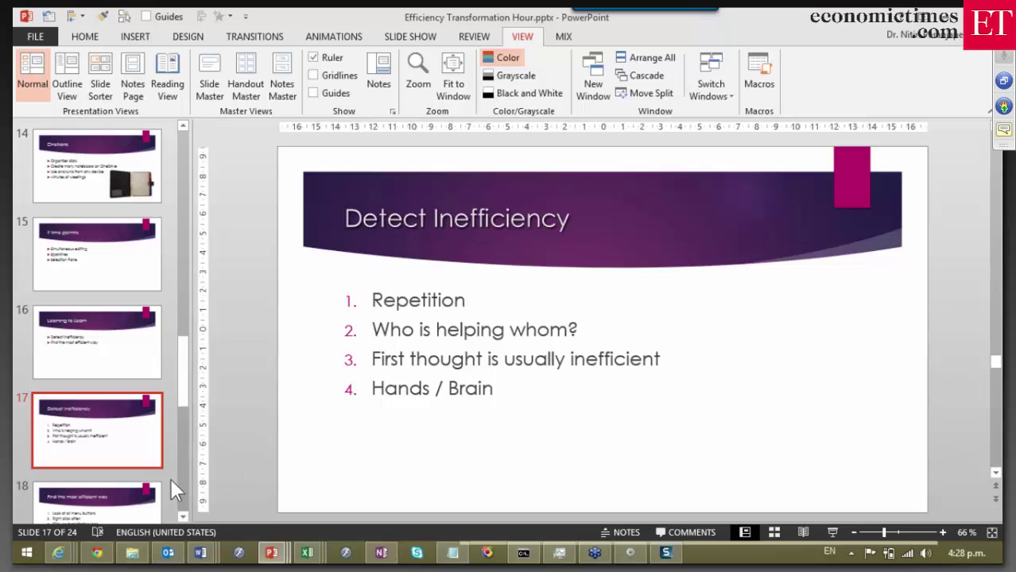
left_click(134, 498)
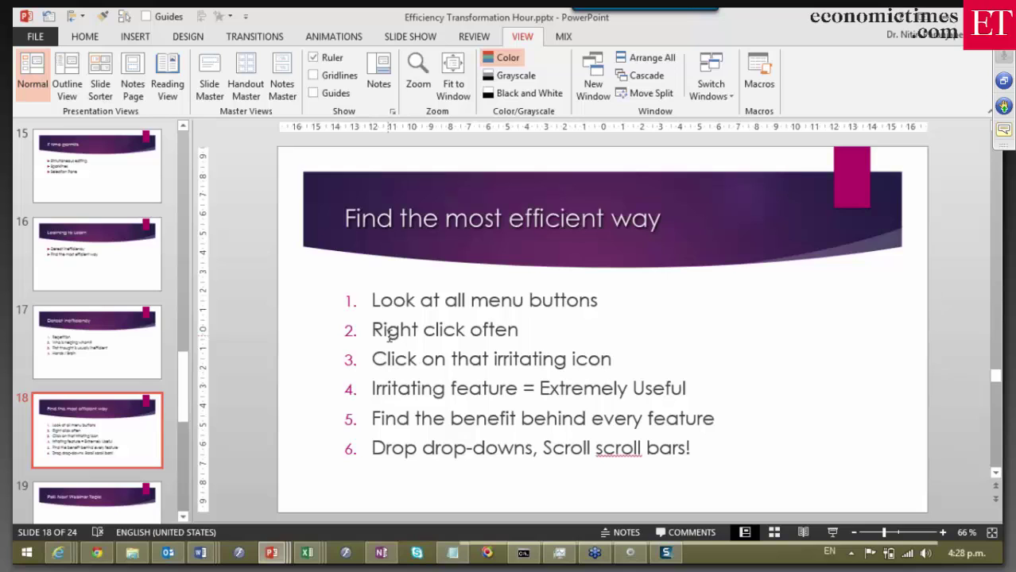
left_click(389, 334)
right_click(389, 335)
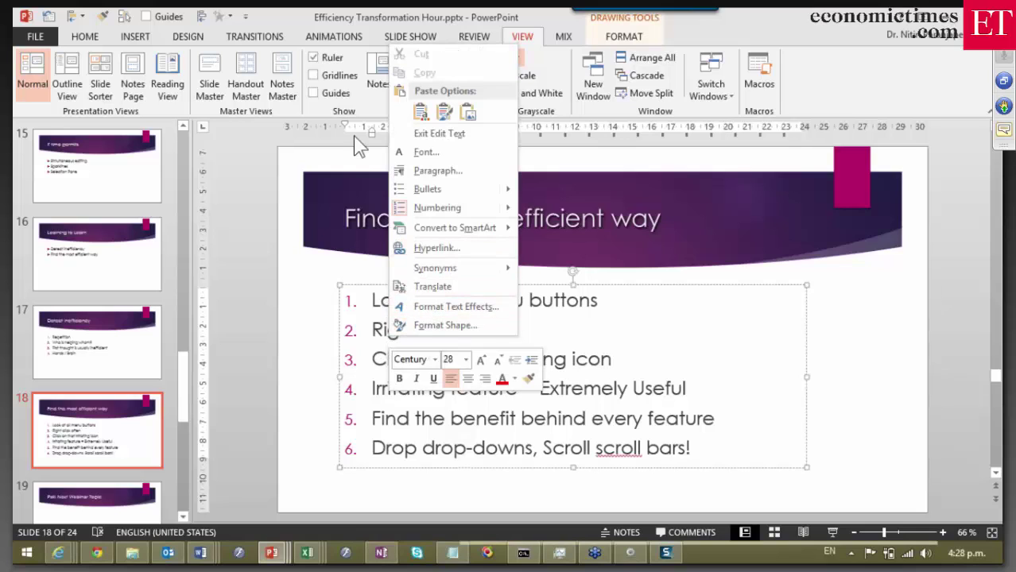
left_click(294, 88)
right_click(271, 93)
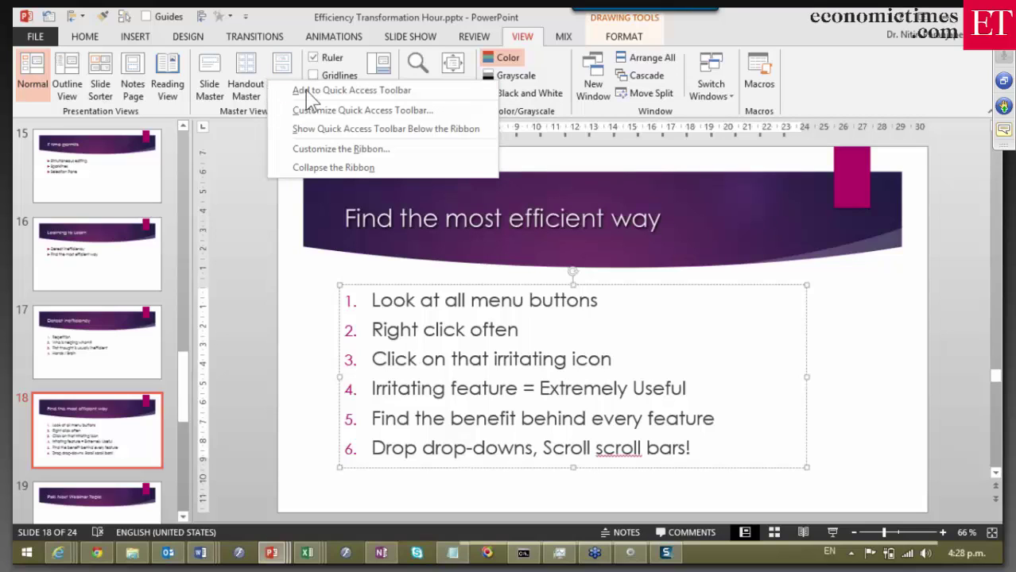
left_click(386, 329)
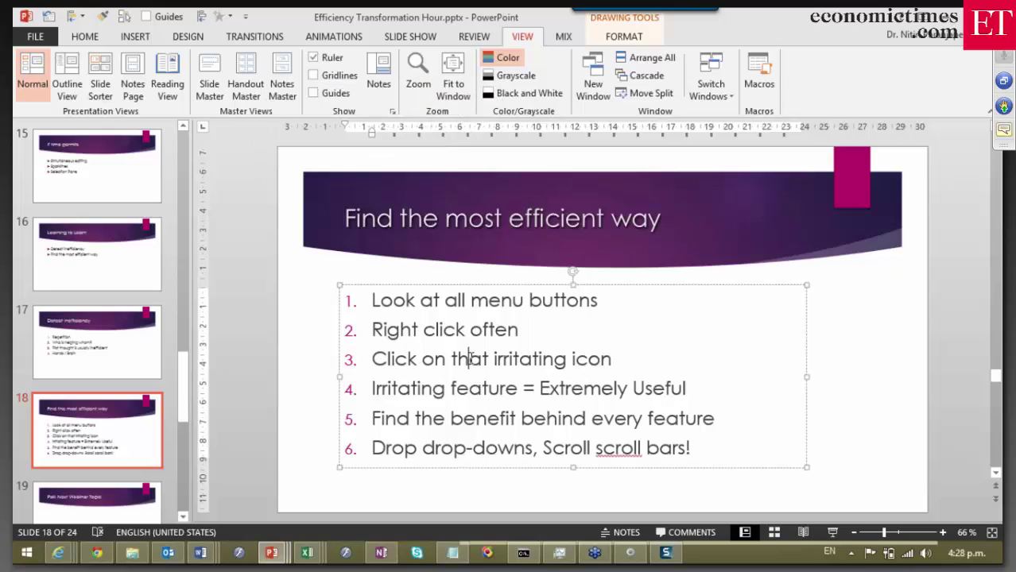
left_click(469, 388)
Display slide 19, Poll: Next Webinar Topic, with its empty body placeholder.
left_click(70, 509)
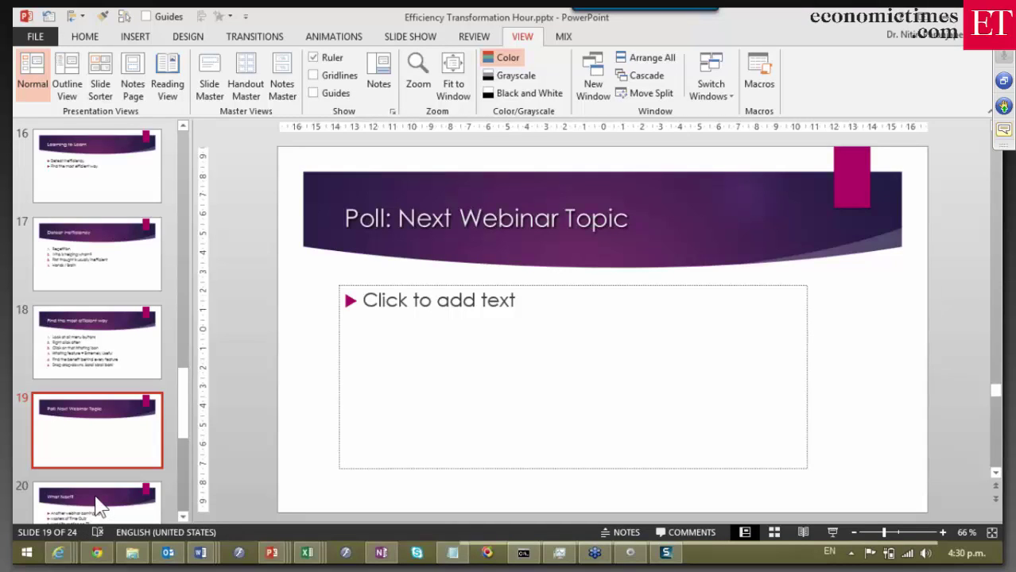
Go from slide 20 on to slide 21, Poll: Feedback.
left_click(98, 506)
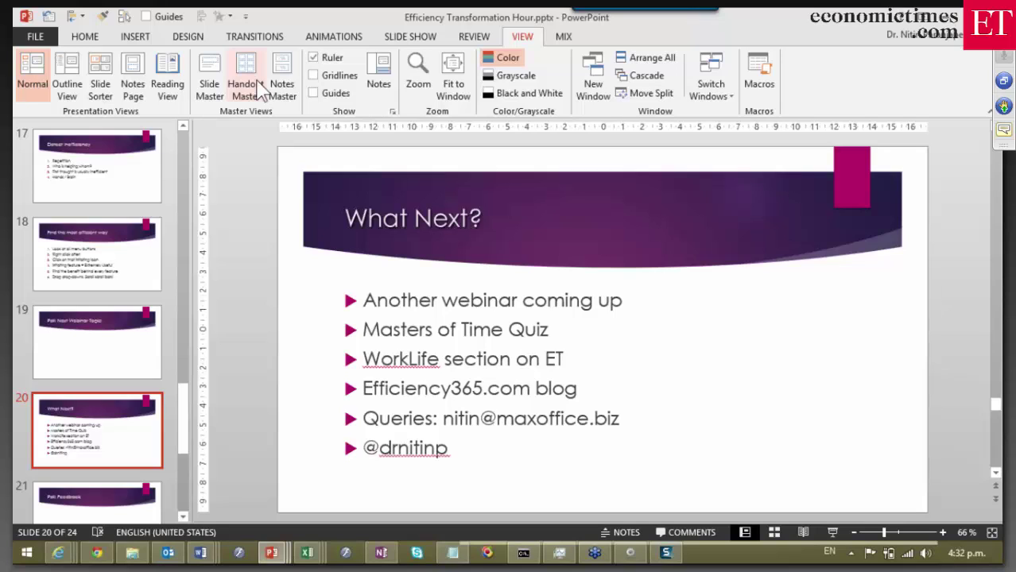
left_click(117, 496)
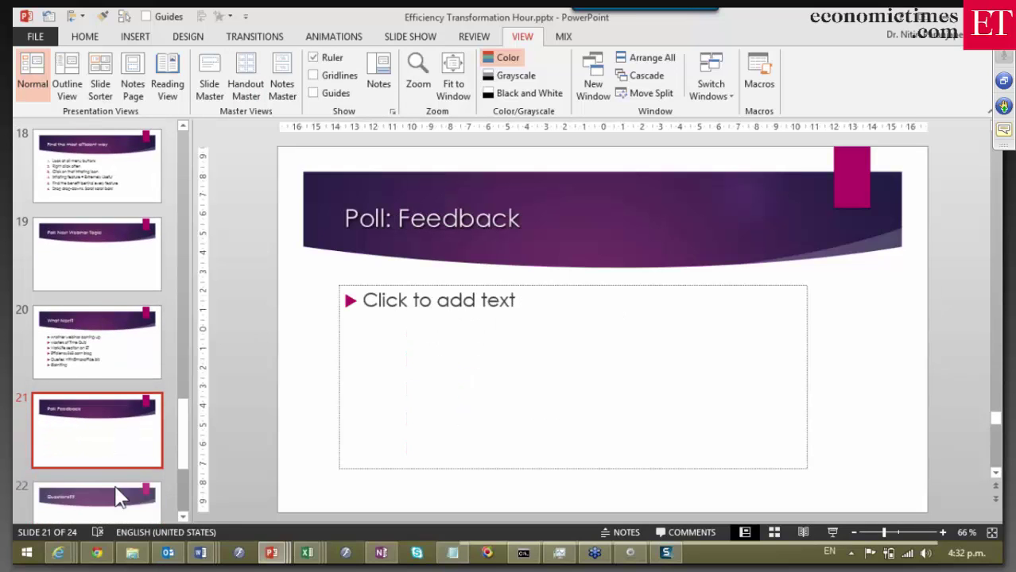